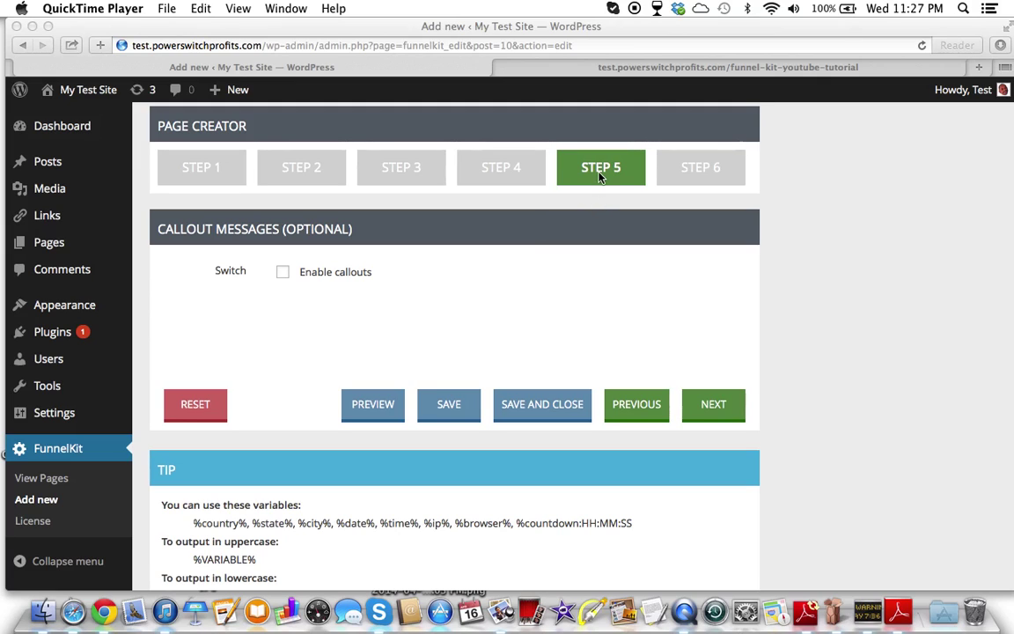
Examine the live funnel-kit-youtube-tutorial page alongside the Step 5 callout settings and the tip listing usable variables.
left_click(641, 67)
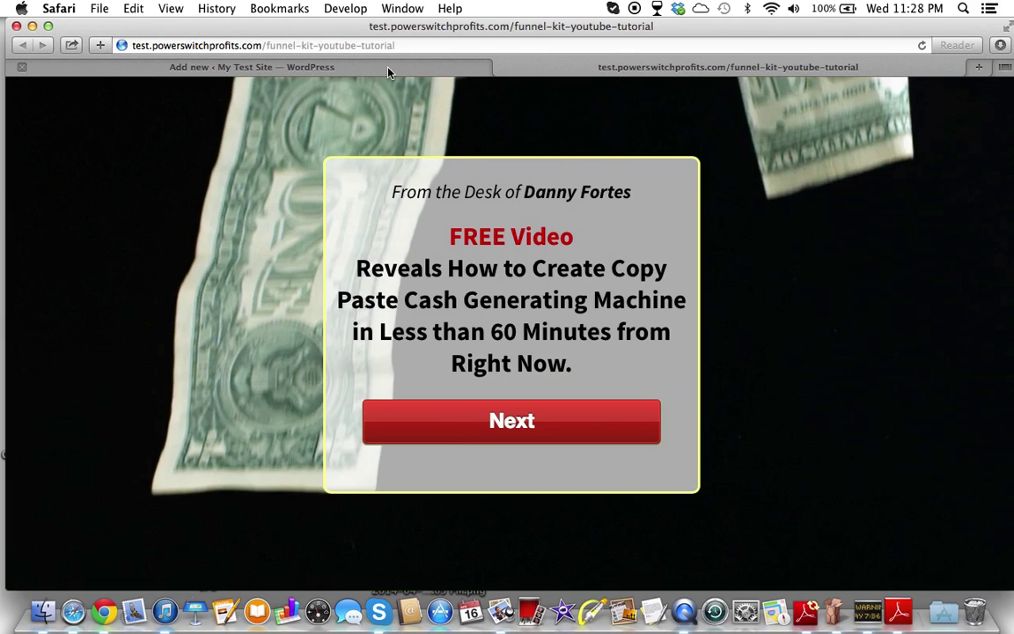
left_click(388, 70)
scroll(518, 324, "up", 2)
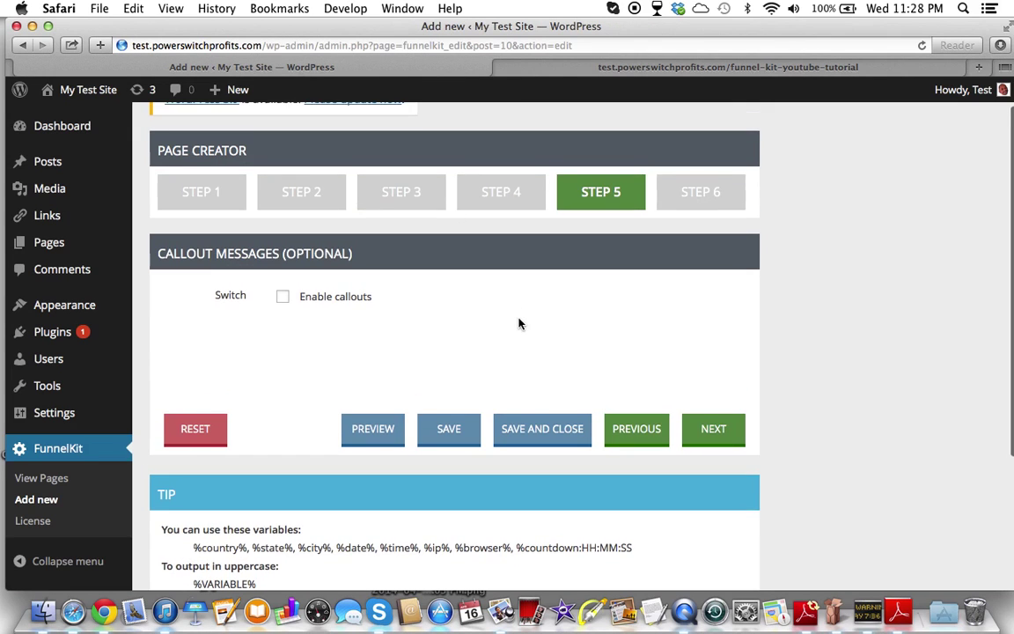
scroll(519, 324, "down", 5)
scroll(518, 324, "down", 1)
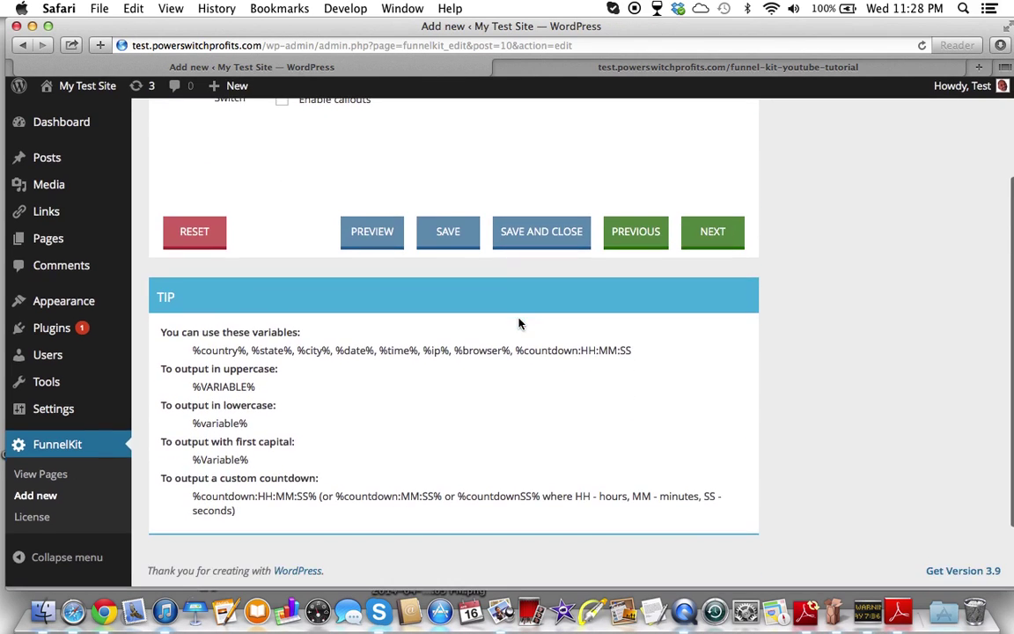
scroll(519, 324, "up", 5)
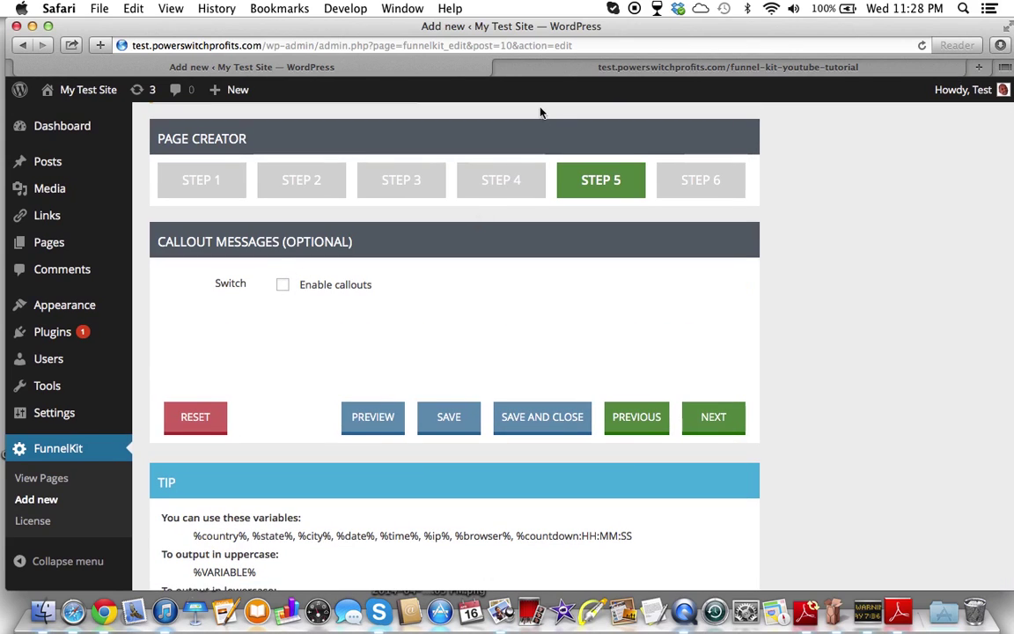
left_click(500, 67)
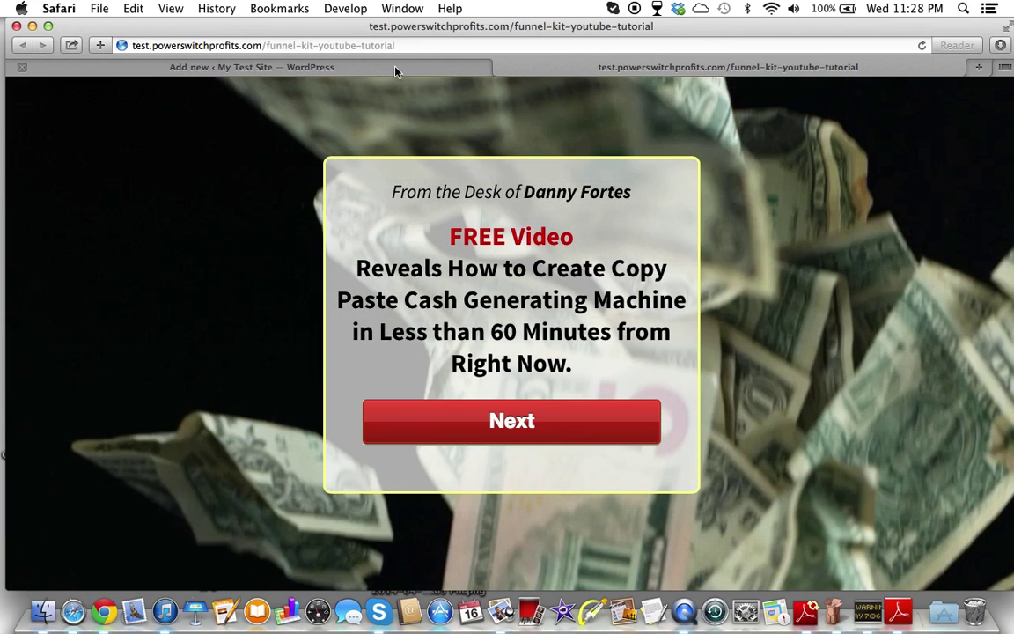
left_click(396, 71)
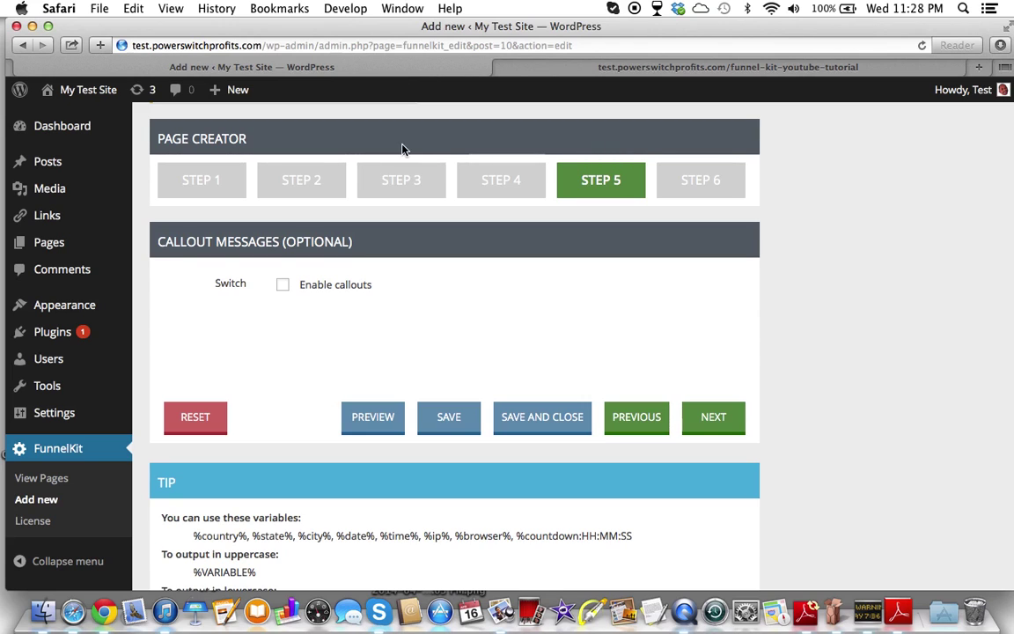
scroll(441, 334, "down", 3)
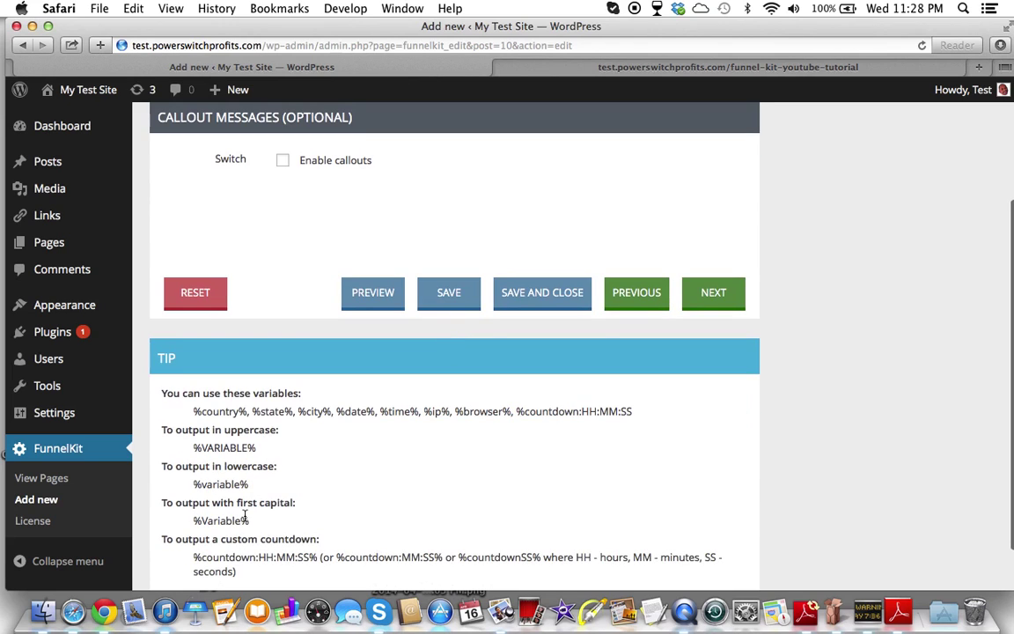
scroll(245, 517, "down", 1)
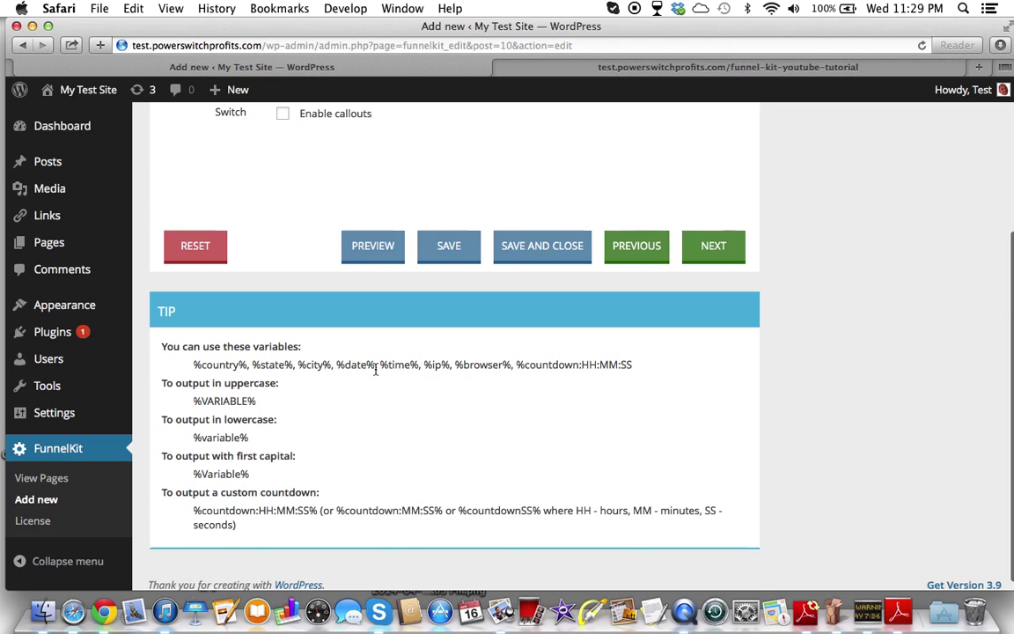
scroll(376, 369, "up", 5)
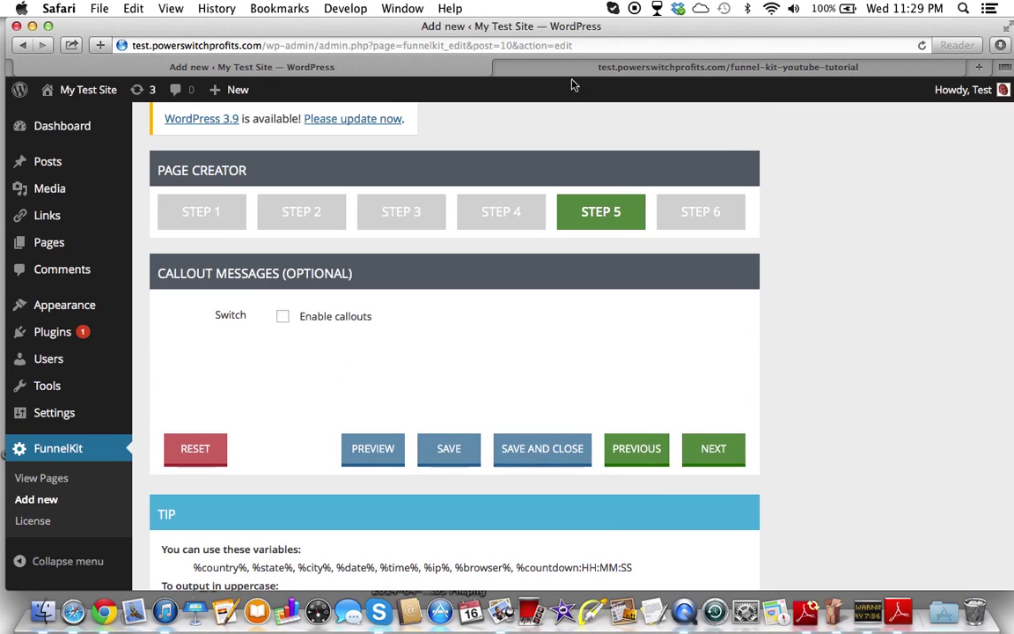
left_click(521, 65)
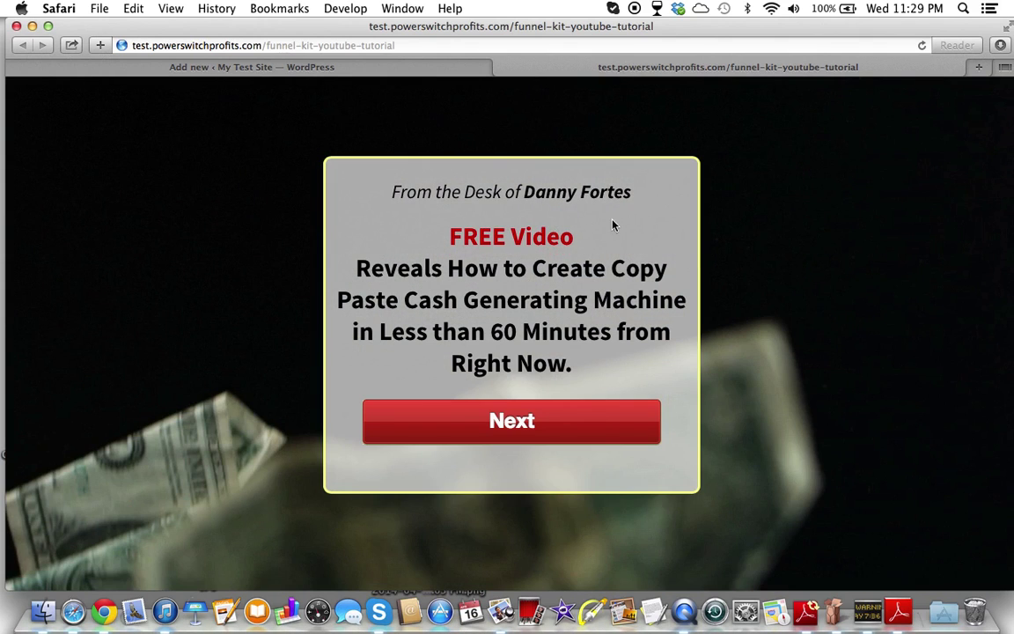
left_click(452, 69)
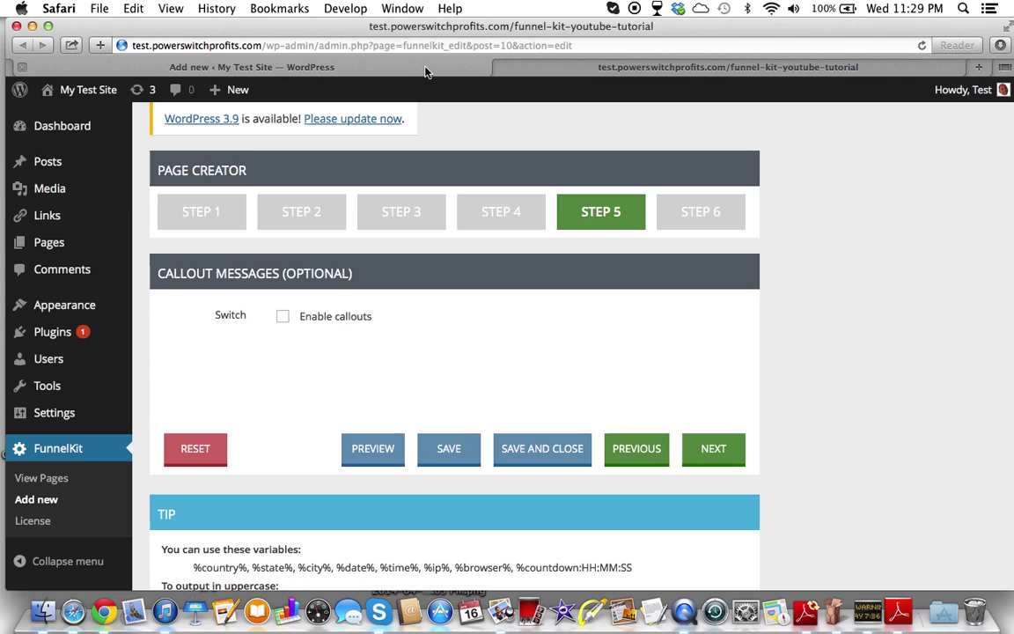
Enable callouts for the page and set the callout style color to yellow FFFA69.
scroll(493, 380, "down", 2)
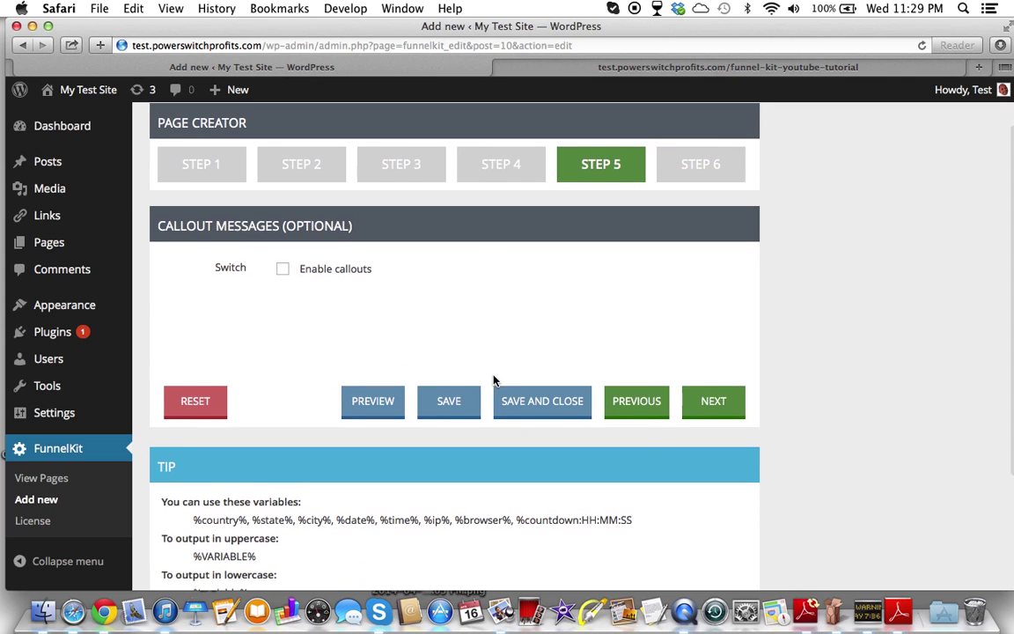
left_click(282, 262)
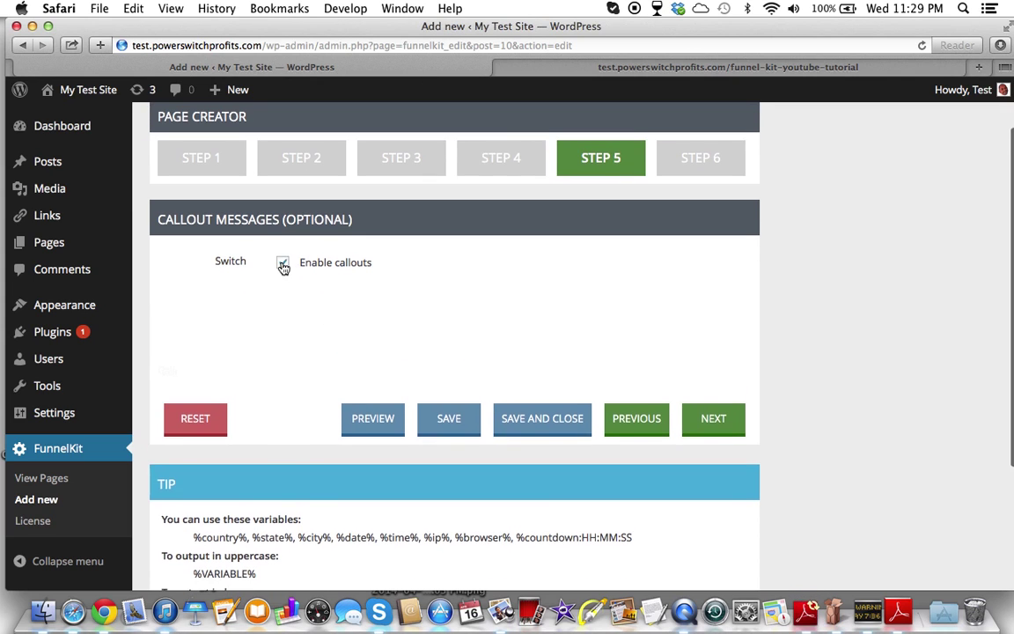
scroll(409, 294, "down", 4)
scroll(409, 296, "down", 3)
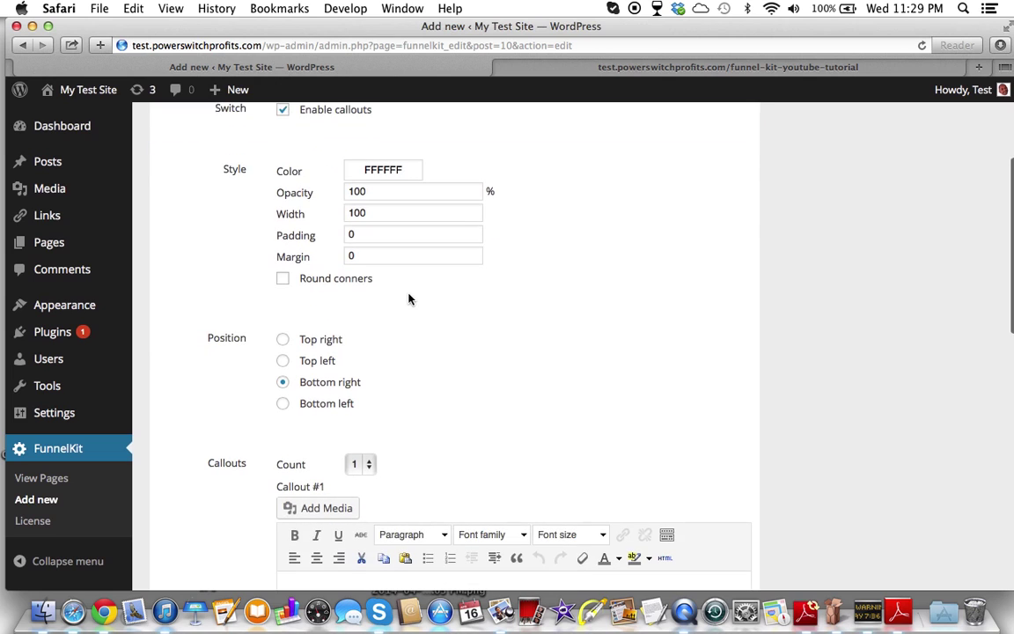
scroll(409, 297, "down", 2)
scroll(410, 297, "up", 4)
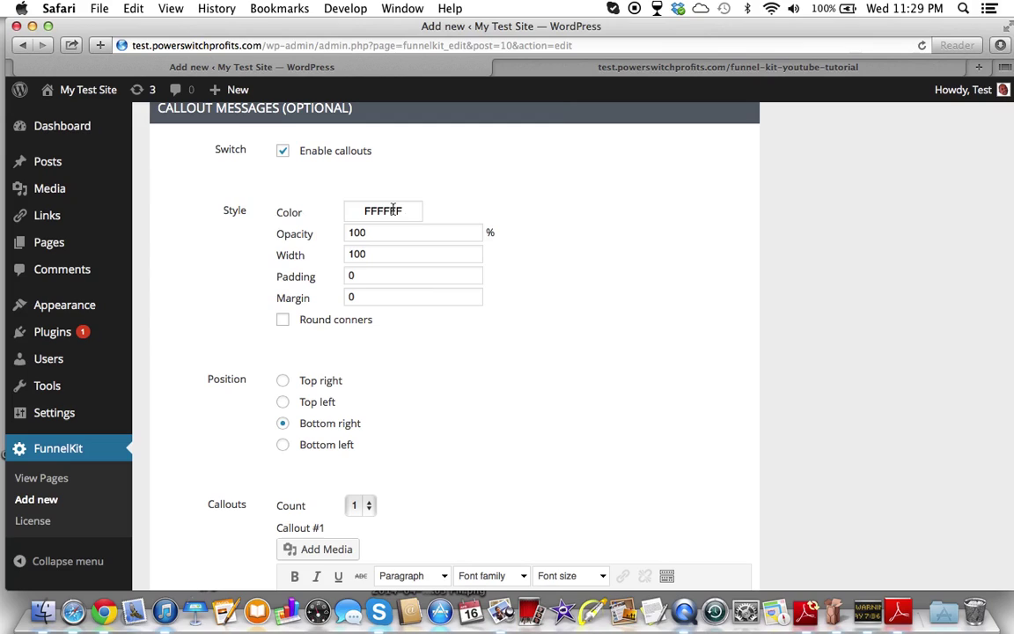
left_click(388, 211)
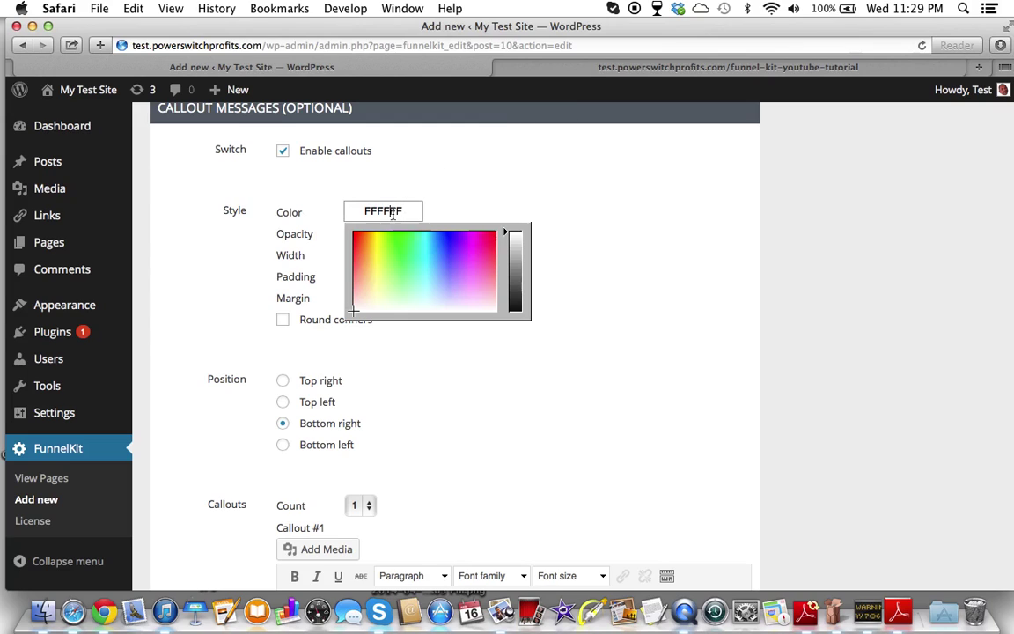
left_click(375, 261)
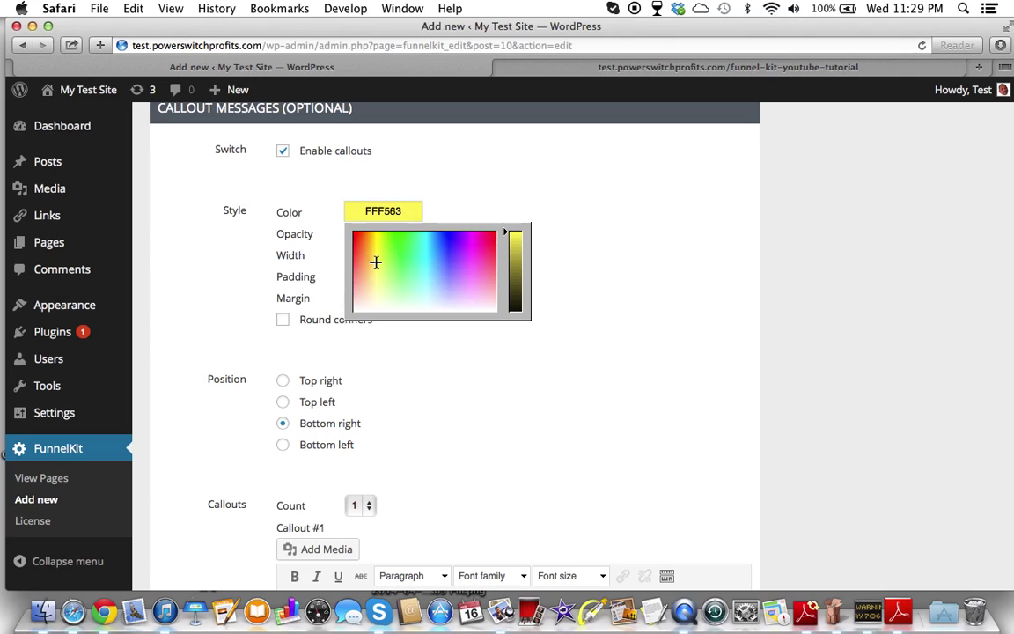
left_click_drag(375, 263, 376, 264)
left_click(663, 226)
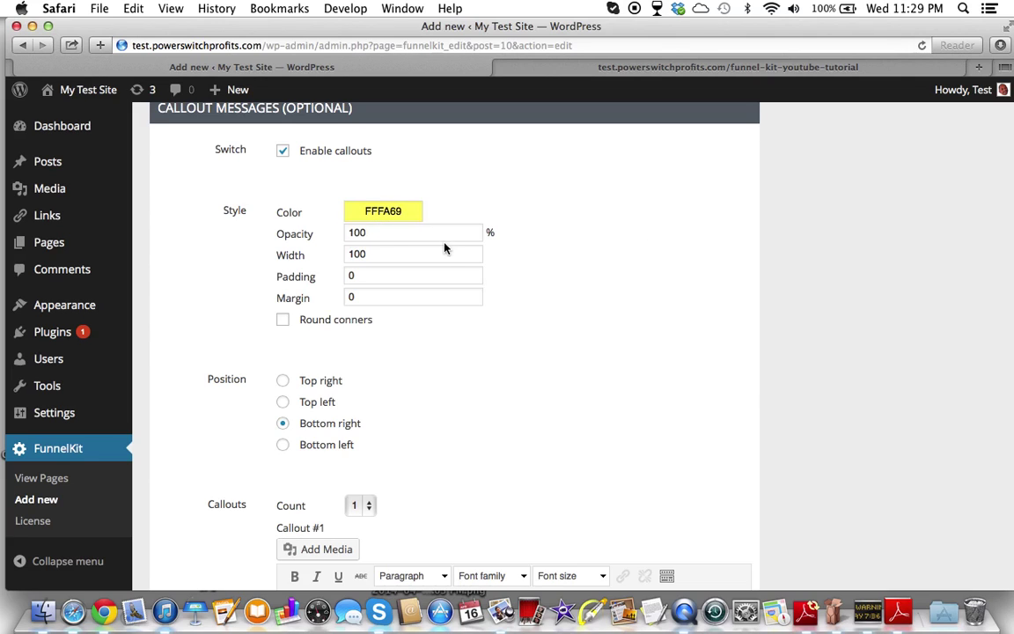
Go through the callout opacity, width, padding and margin values, and turn on round corners.
left_click(370, 232)
left_click(372, 254)
left_click(372, 278)
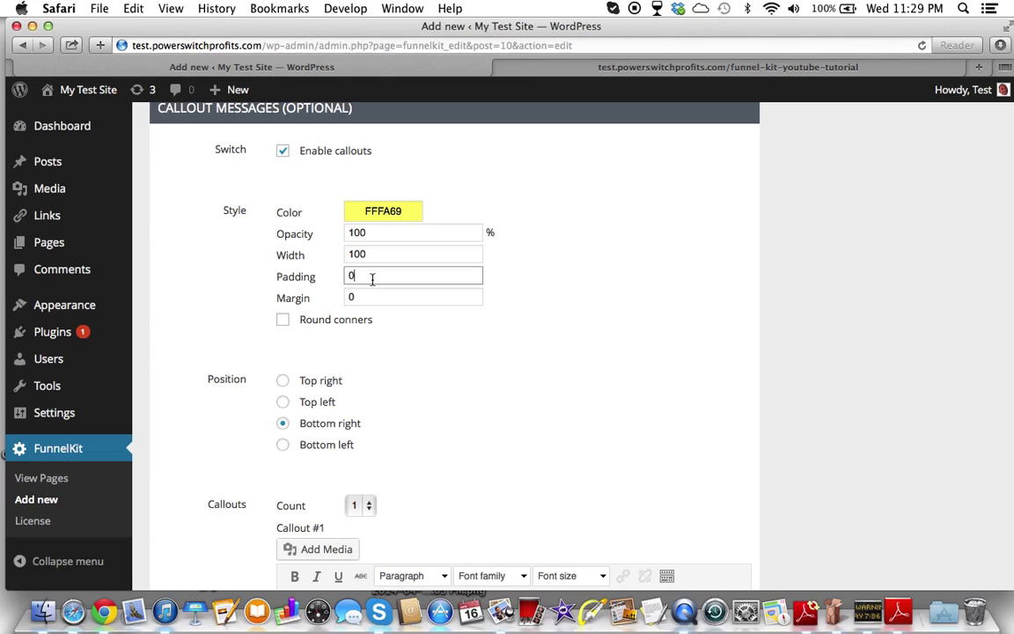
left_click(359, 297)
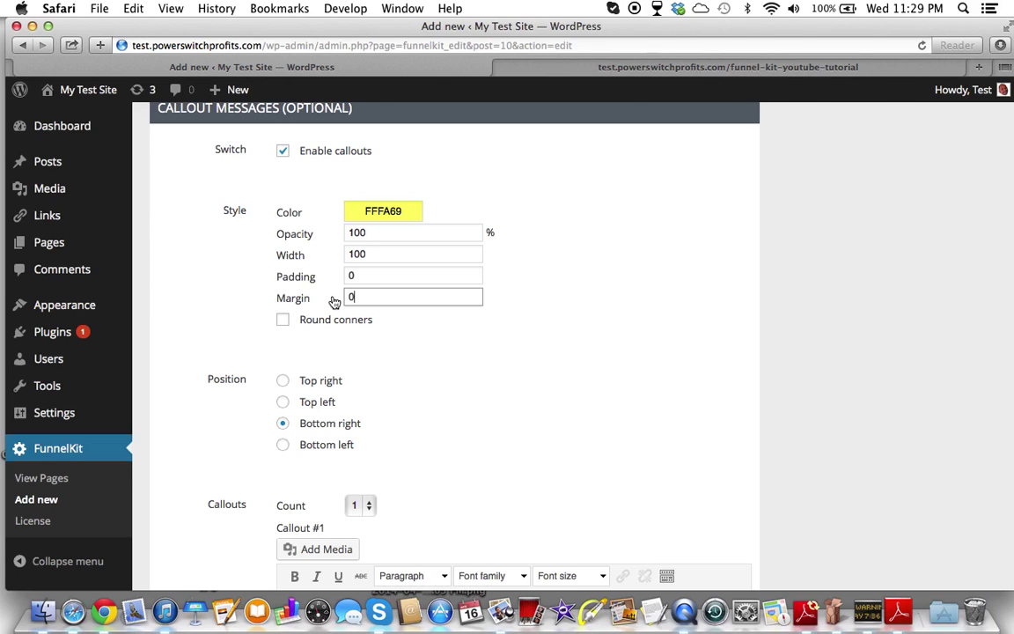
left_click(282, 320)
scroll(396, 347, "down", 2)
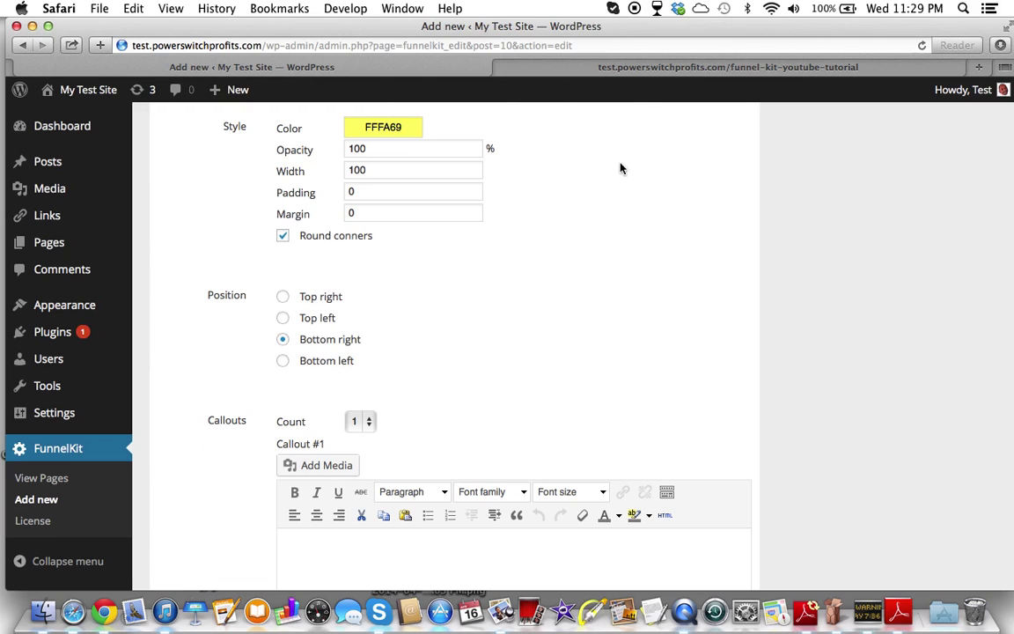
Check where callouts would sit on the live page, and set the callout count to 3.
left_click(571, 62)
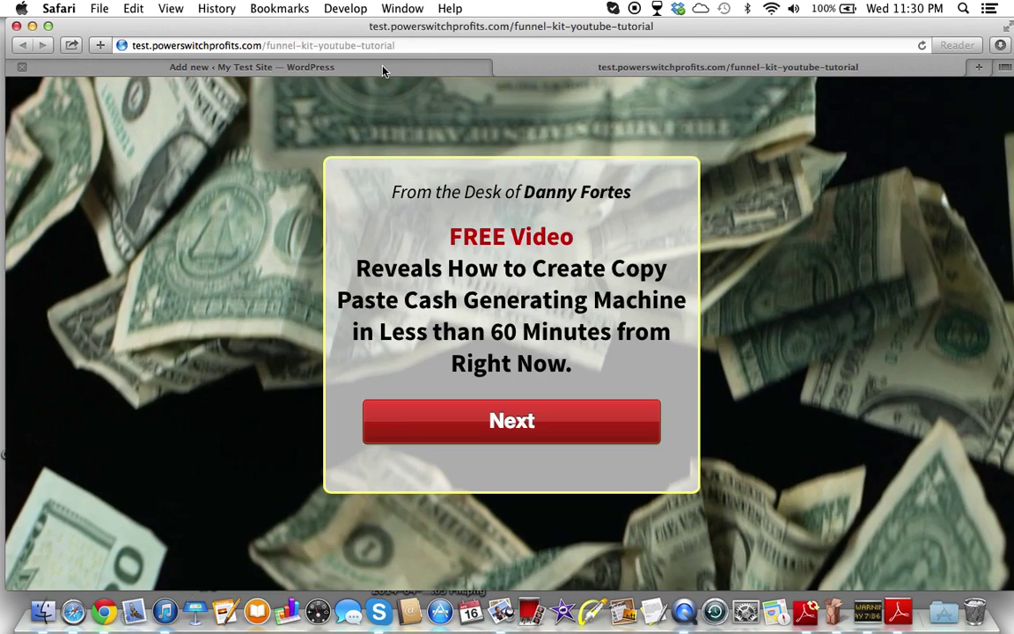
left_click(383, 71)
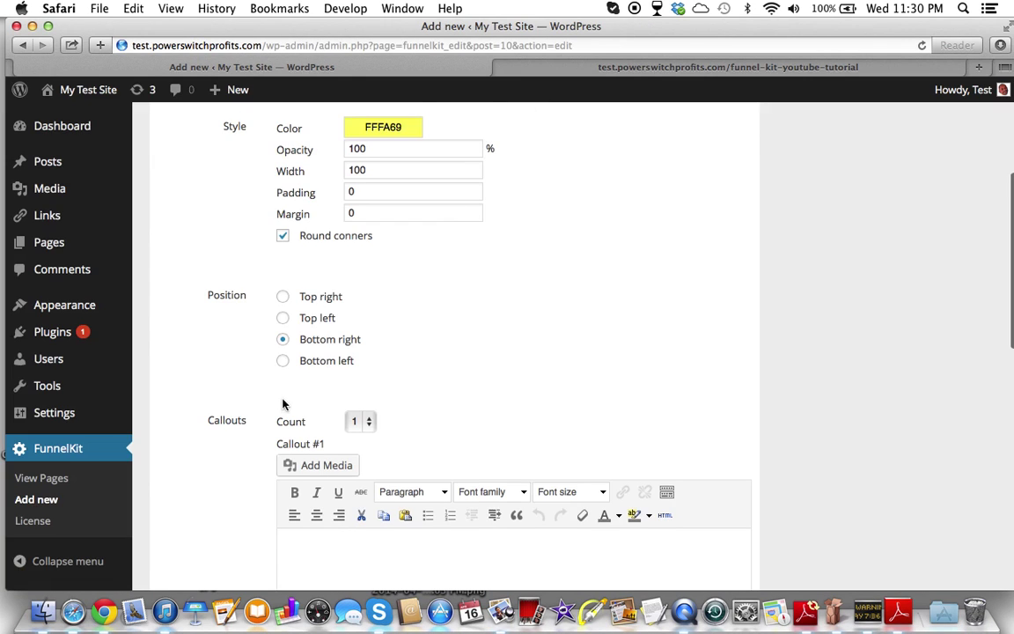
scroll(285, 405, "down", 2)
scroll(284, 405, "down", 1)
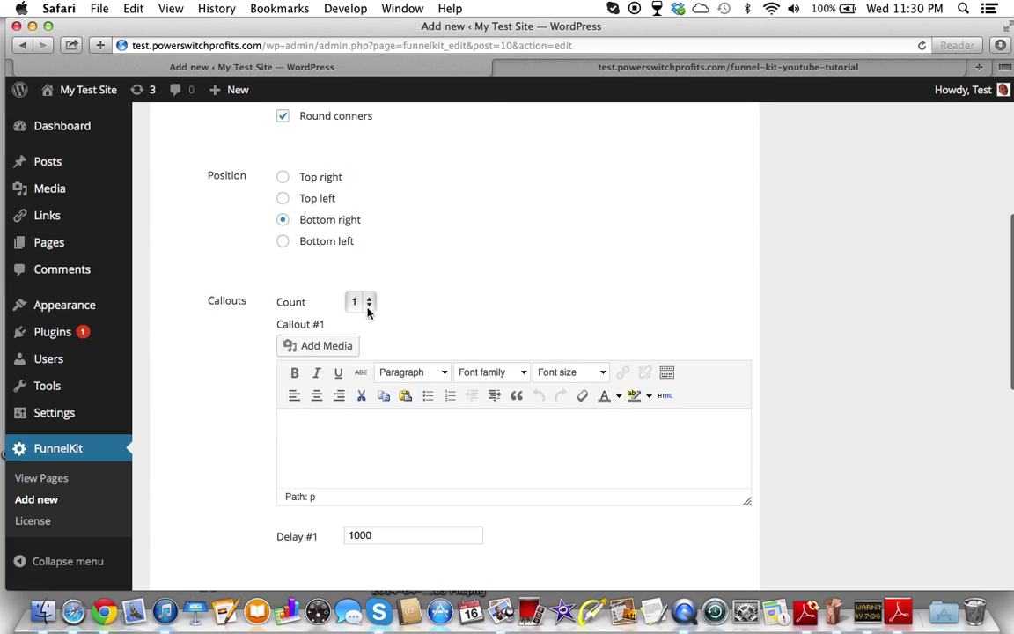
left_click(368, 305)
left_click(358, 333)
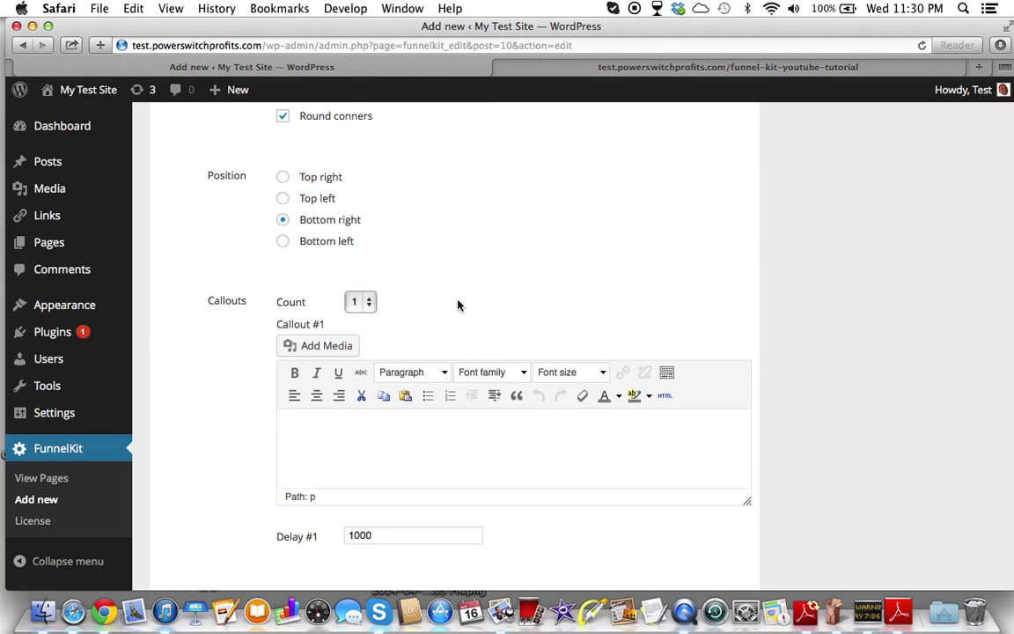
Examine the callout position options, the message editors and the delay field of callout #1.
scroll(458, 304, "up", 1)
scroll(458, 305, "down", 3)
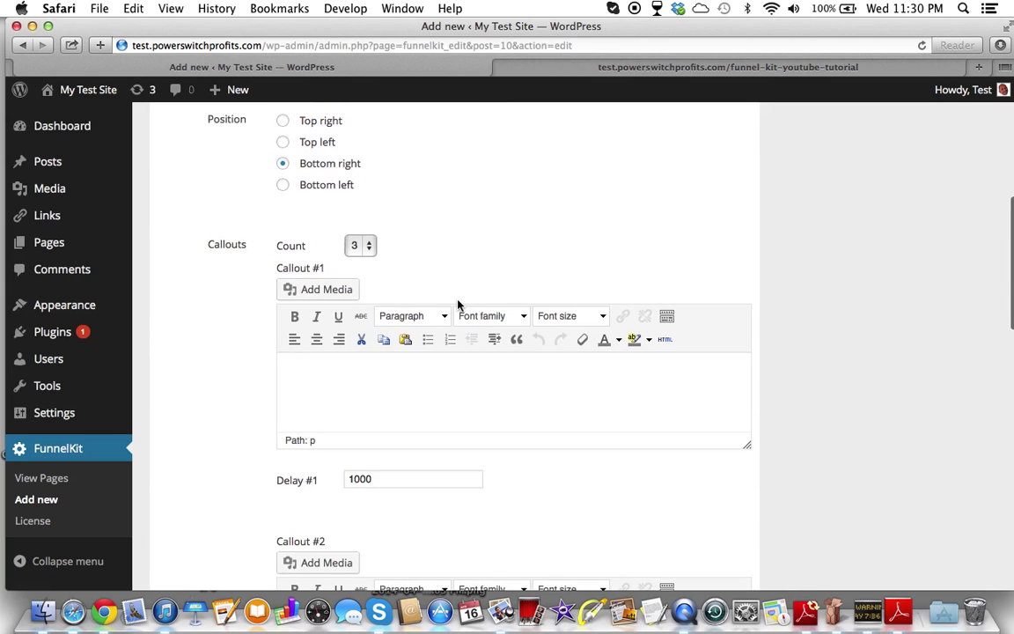
scroll(458, 305, "down", 1)
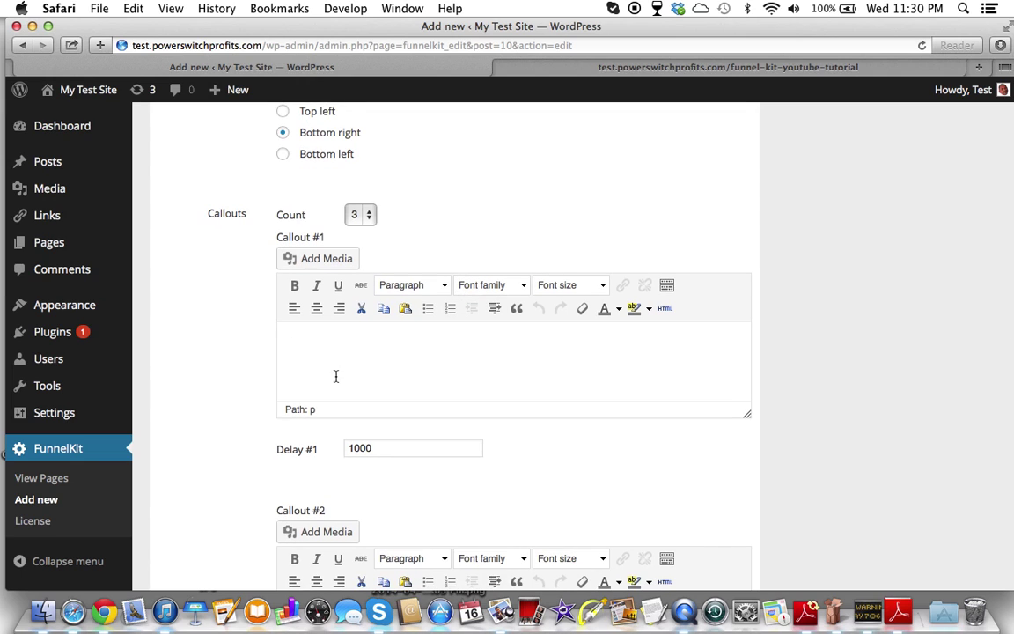
scroll(405, 373, "down", 1)
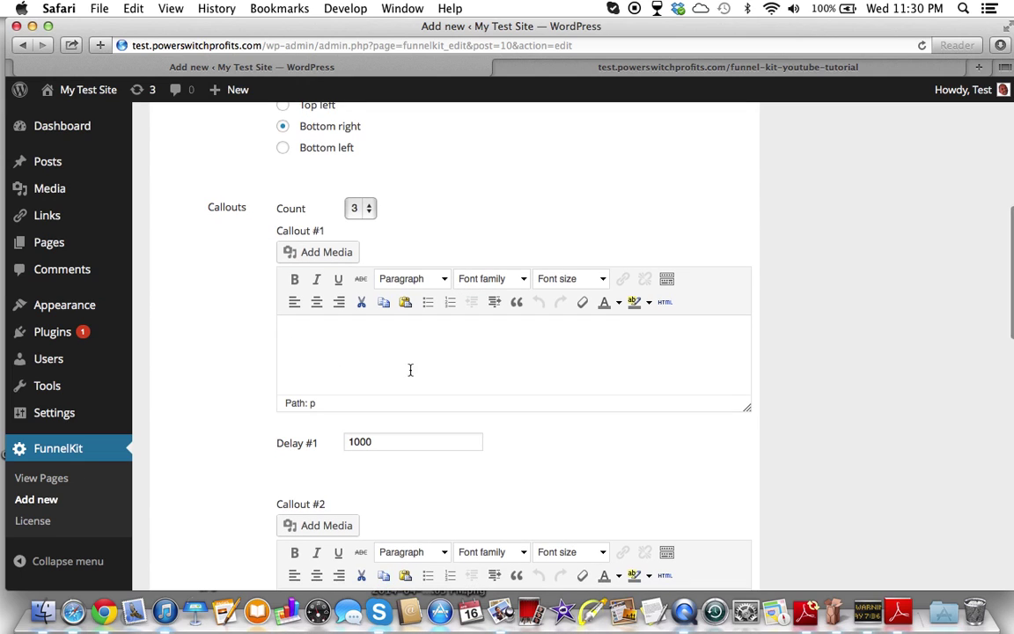
scroll(414, 231, "down", 2)
scroll(414, 231, "up", 5)
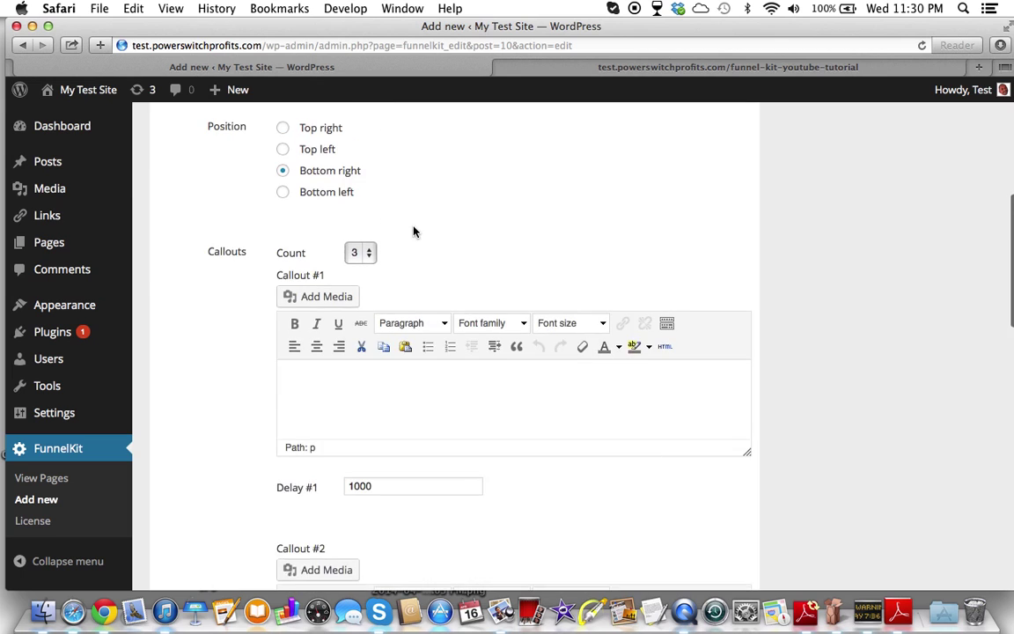
scroll(366, 382, "down", 3)
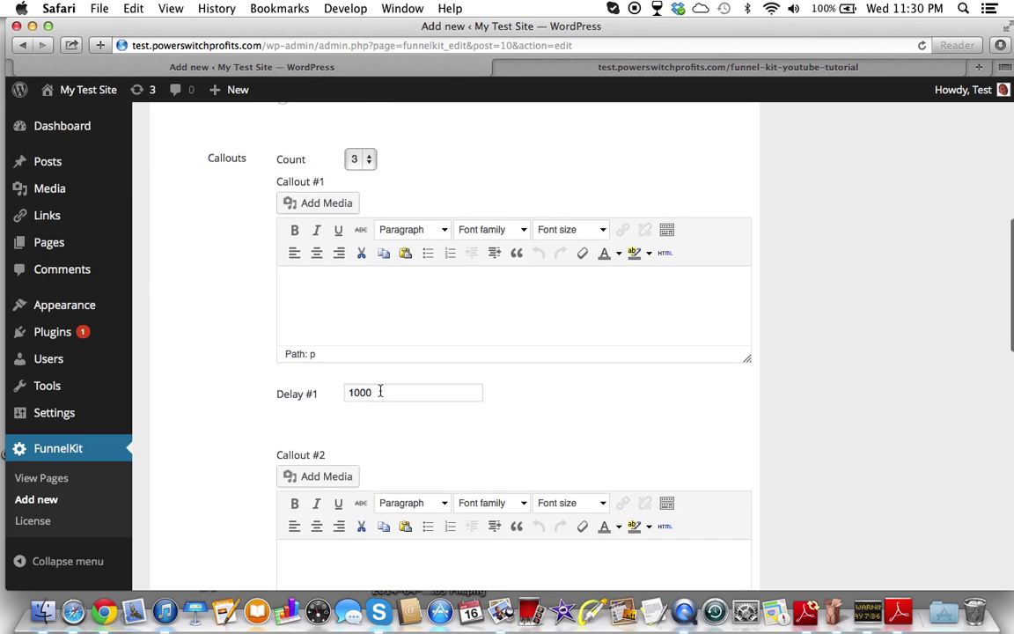
scroll(396, 389, "down", 1)
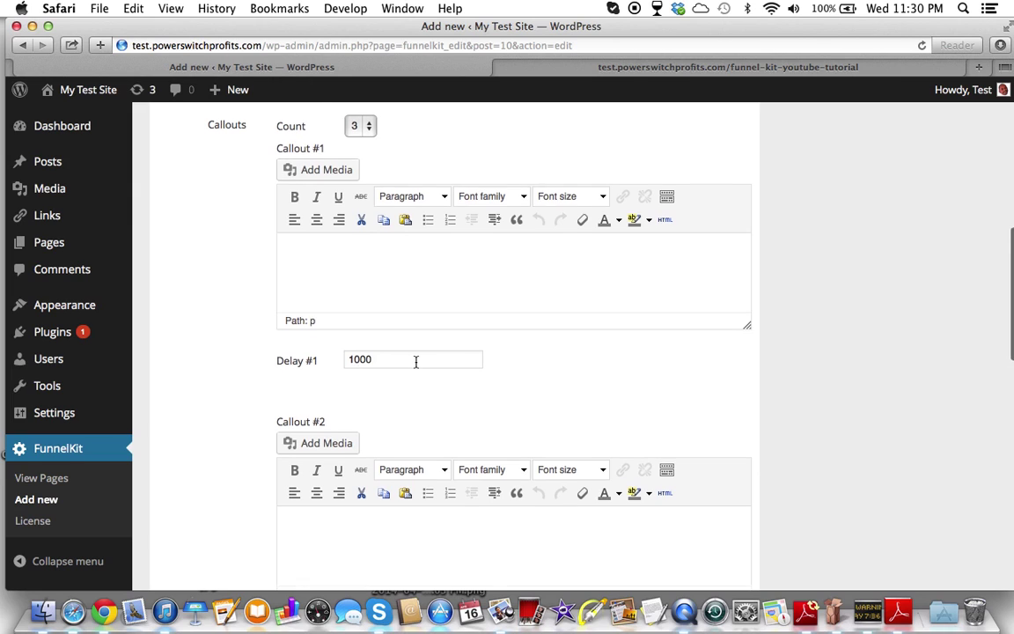
Set the delay of callout #2 to 3000.
scroll(414, 363, "down", 2)
scroll(417, 367, "down", 2)
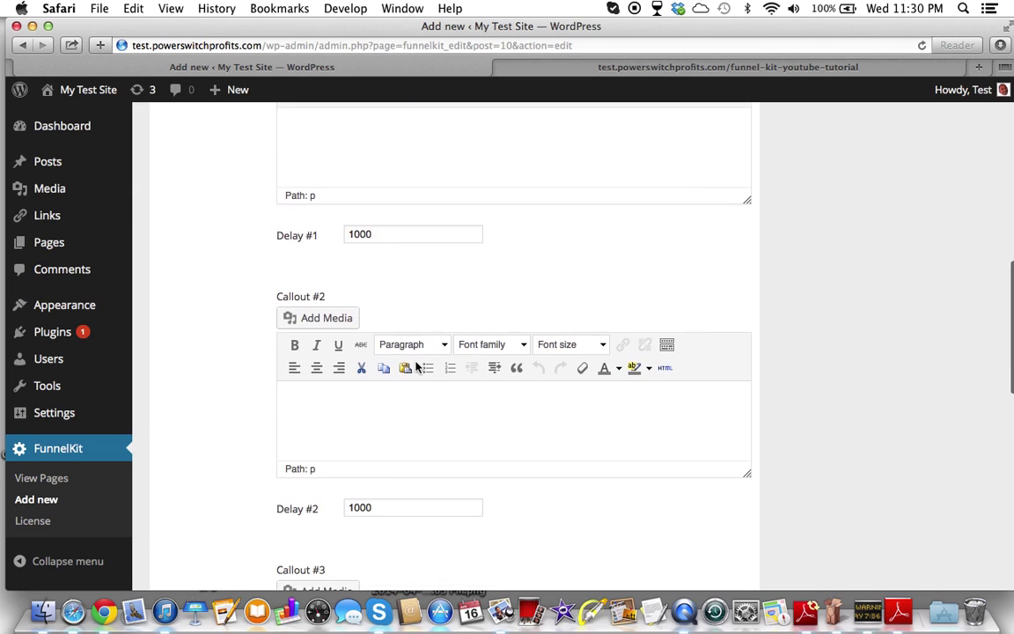
left_click(354, 508)
key("BackSpace")
type("3")
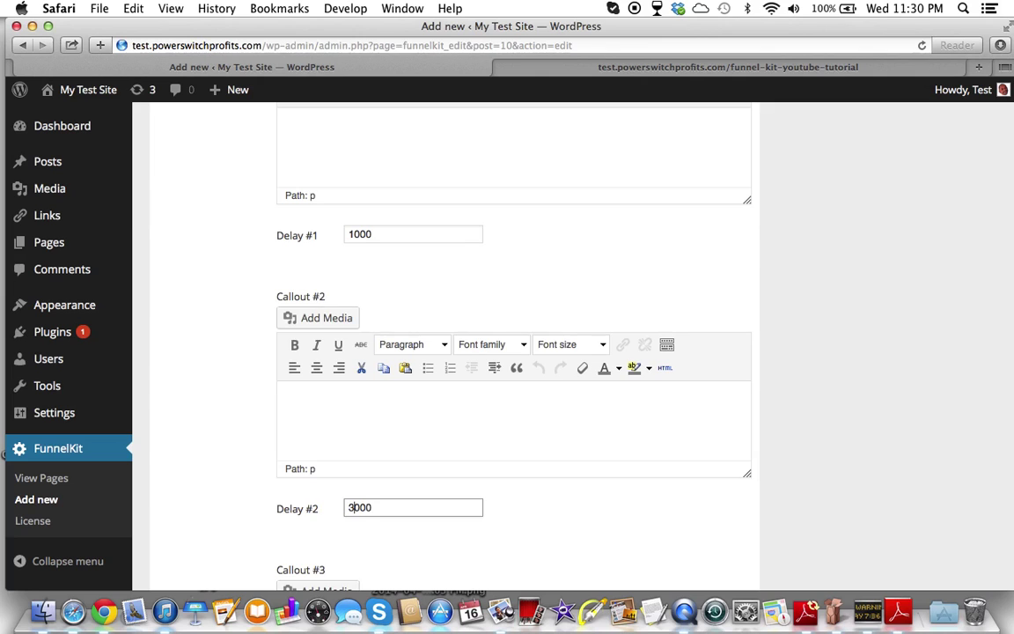
Set the delay of callout #3 to 6000.
scroll(354, 507, "down", 4)
scroll(352, 440, "down", 7)
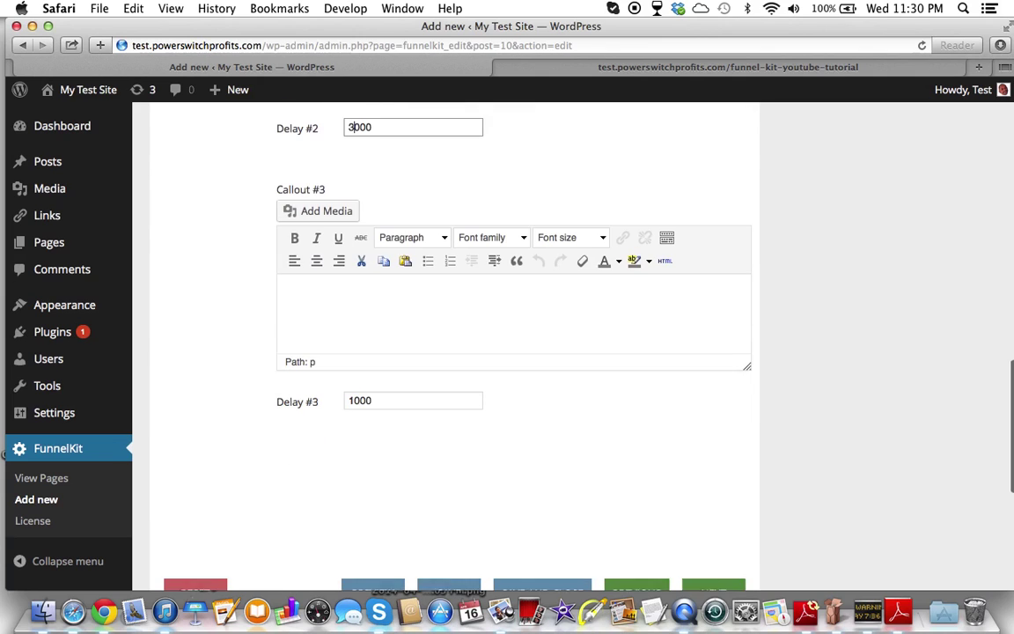
left_click(353, 394)
key("BackSpace")
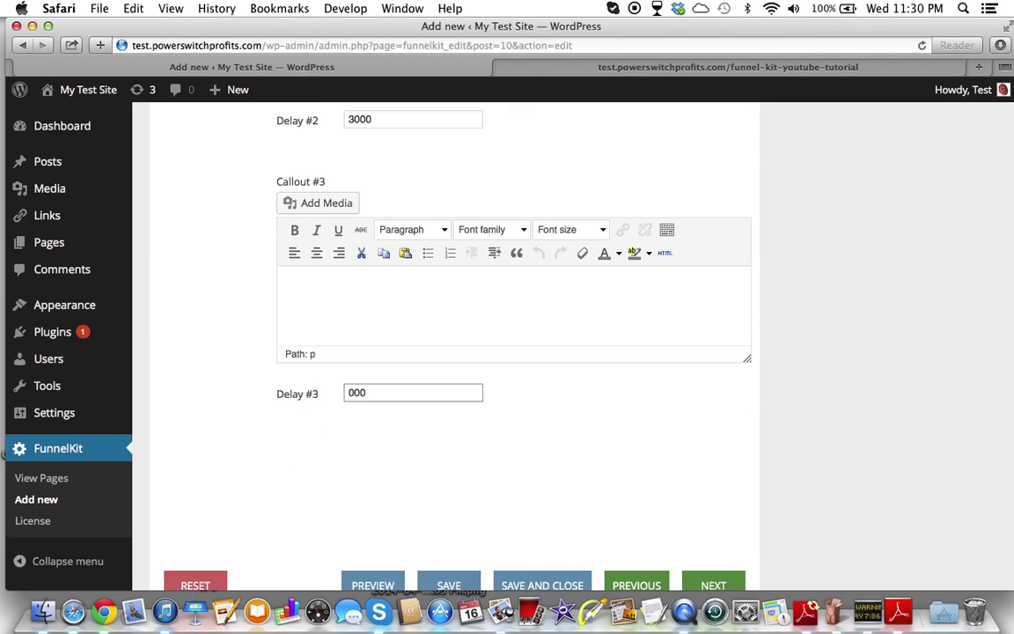
Write "ONLY for %City% Marketers!" as the message of callout #1.
scroll(334, 457, "up", 10)
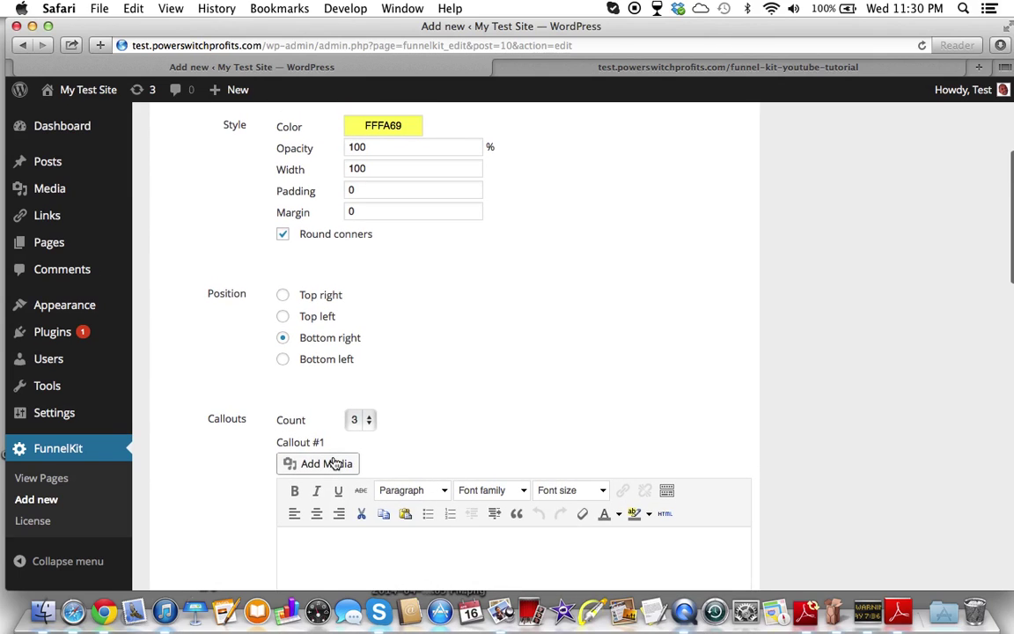
scroll(334, 461, "down", 3)
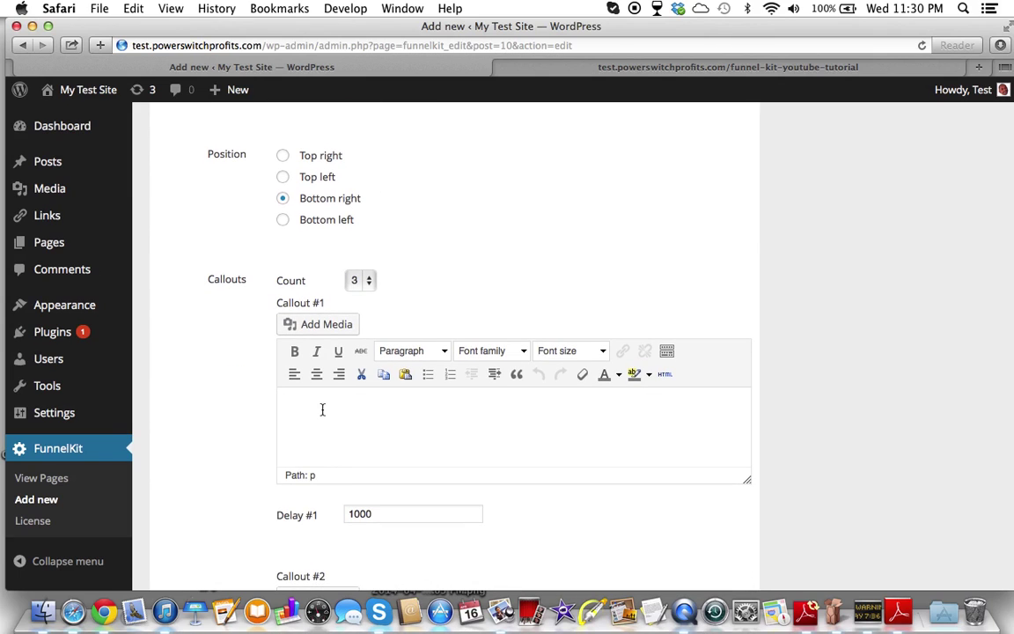
scroll(322, 410, "up", 5)
scroll(322, 409, "down", 5)
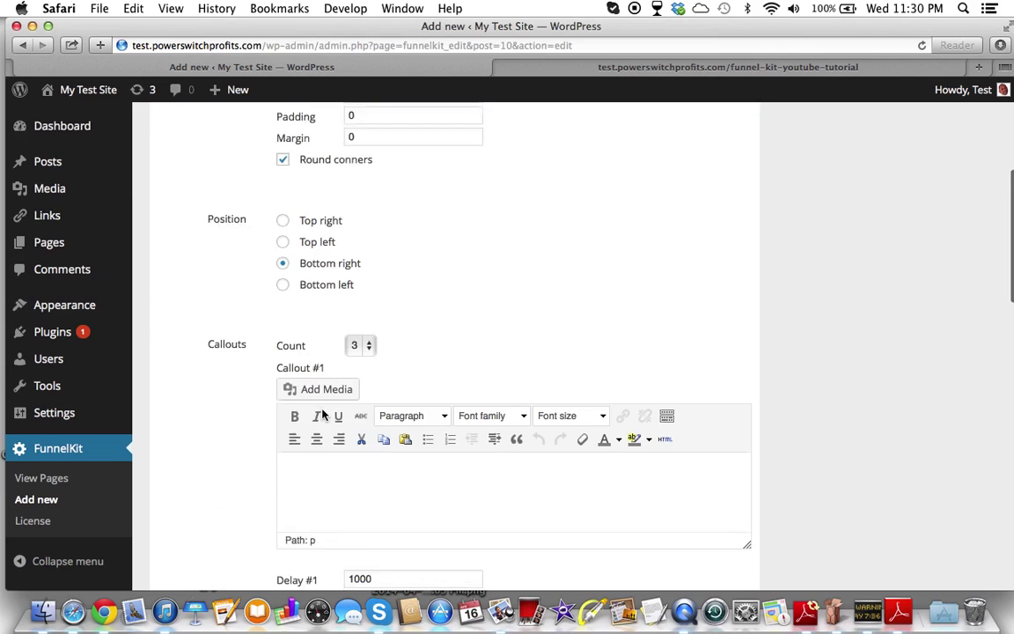
type("ON")
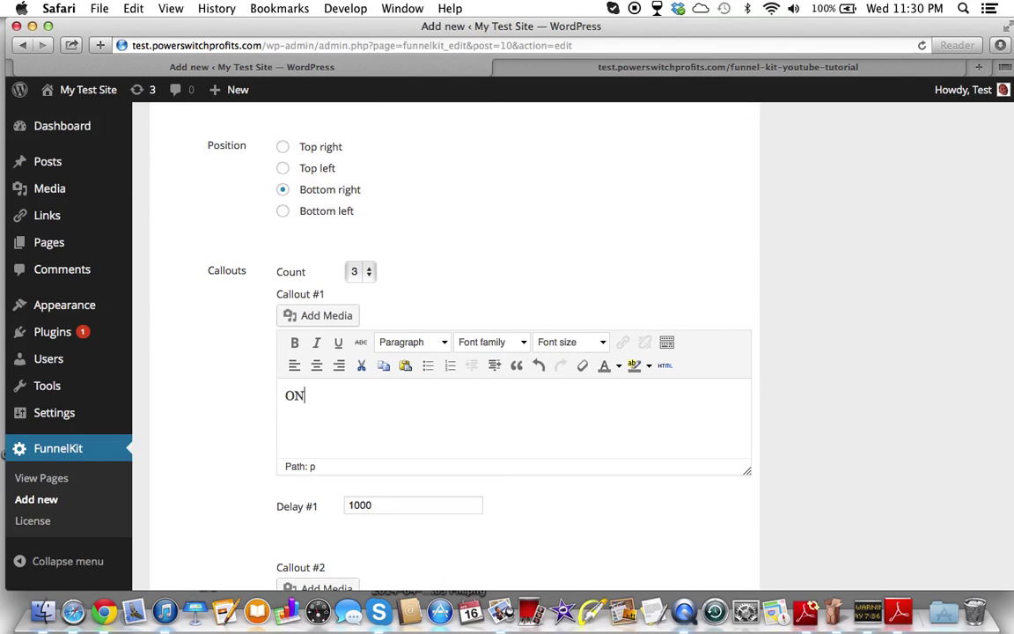
type("LY for Residen")
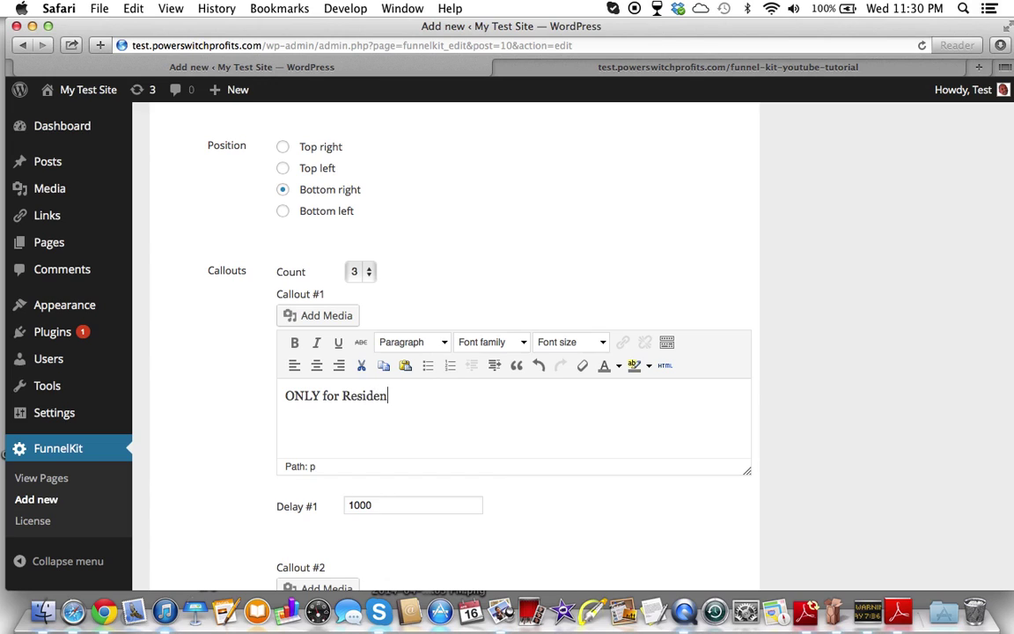
type("ts")
key("BackSpace")
key("BackSpace")
key("BackSpace")
key("BackSpace")
key("BackSpace")
key("BackSpace")
key("BackSpace")
key("BackSpace")
key("BackSpace")
type("%CIty")
key("BackSpace")
key("BackSpace")
key("BackSpace")
type("ity% Ma")
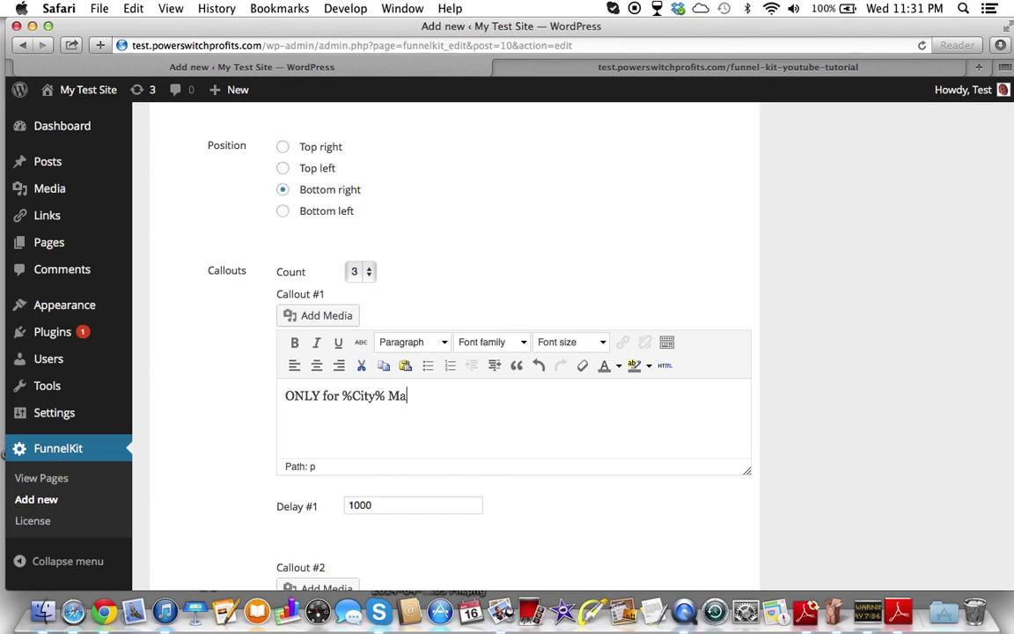
type("rketers!")
Replace everything after "ONLY" in the callout #1 message with "3 Spots Left".
left_click_drag(324, 396, 531, 398)
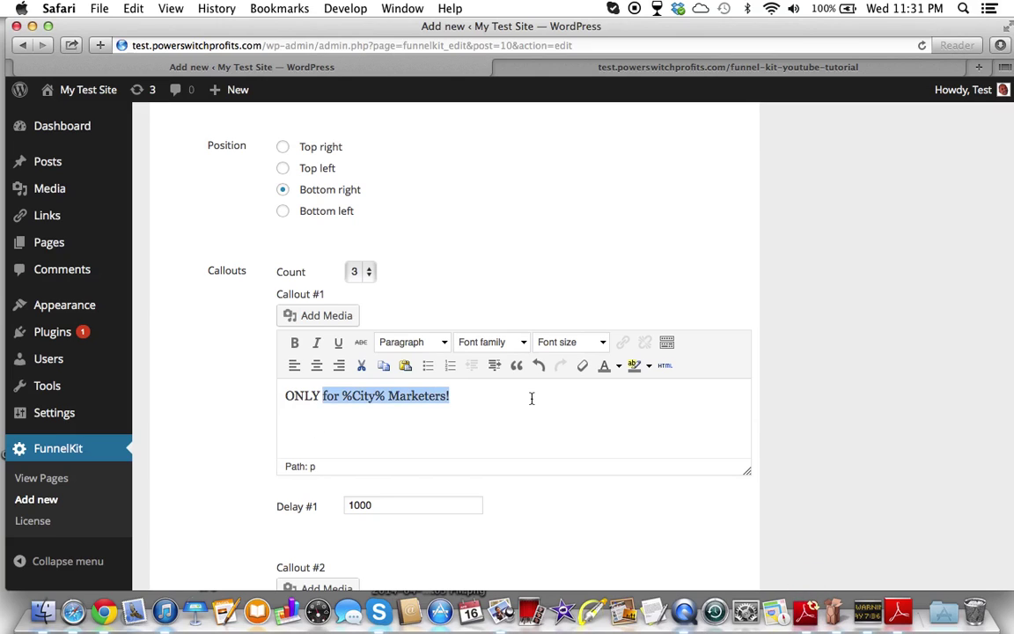
key("BackSpace")
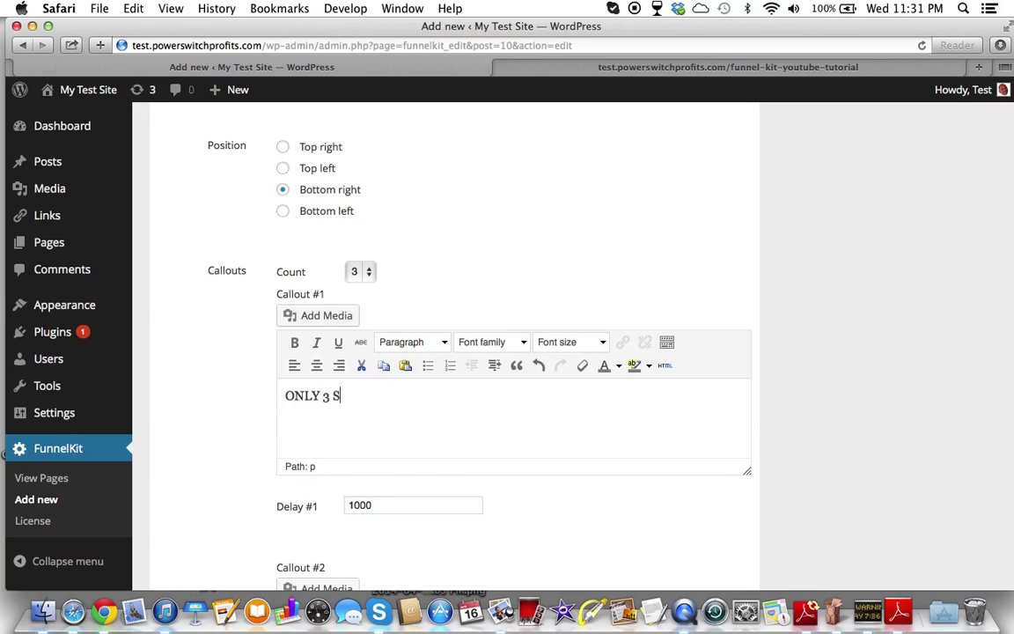
type("pots Left")
Write "For Marketers in %City%" as the message of callout #2.
scroll(537, 353, "down", 5)
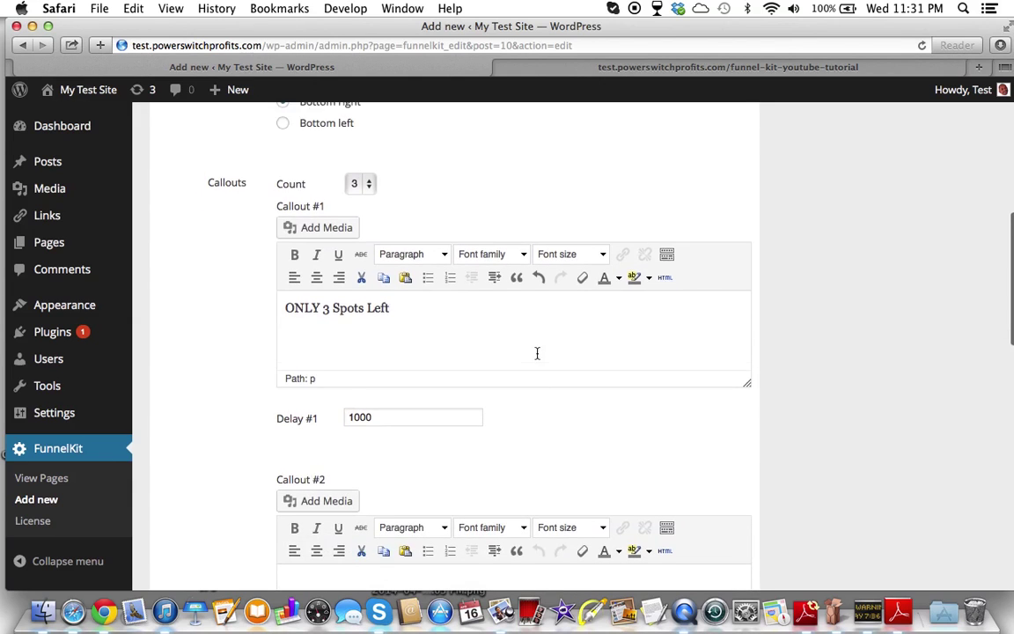
scroll(537, 353, "down", 5)
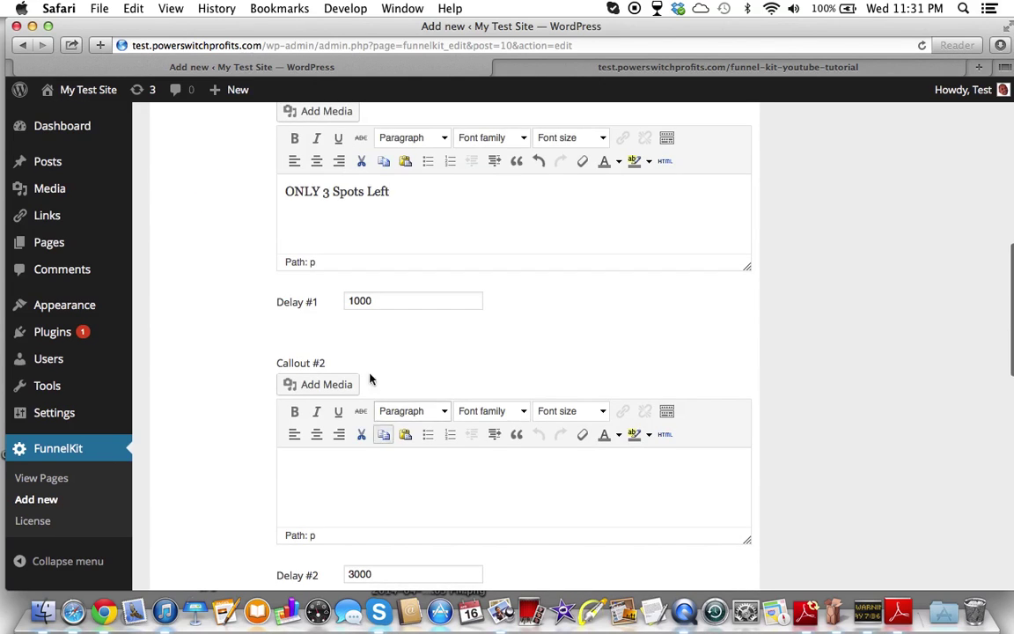
scroll(311, 318, "down", 2)
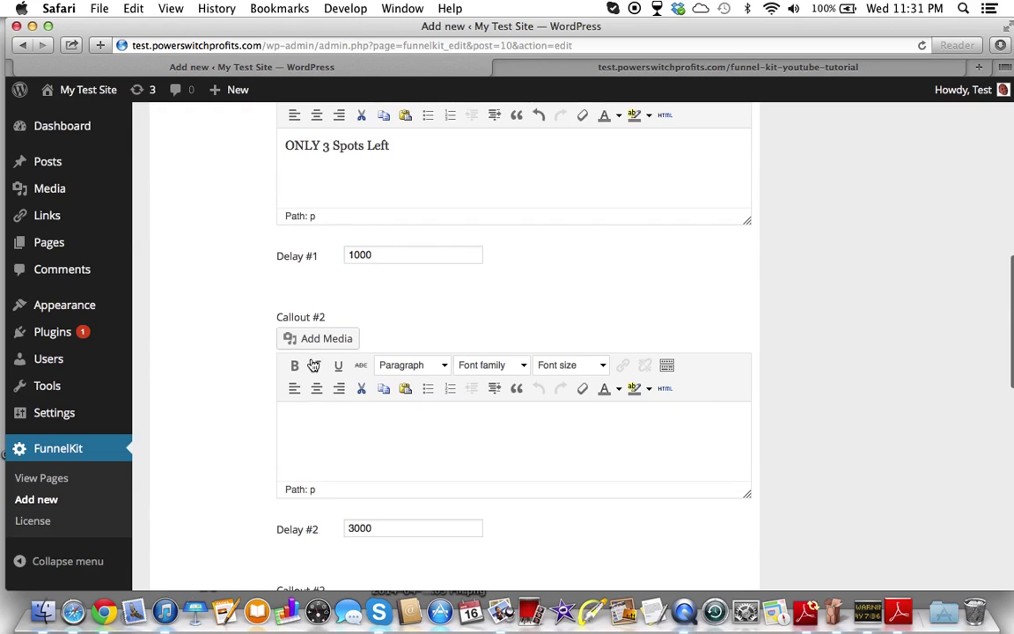
left_click(310, 423)
type("For Marketers in")
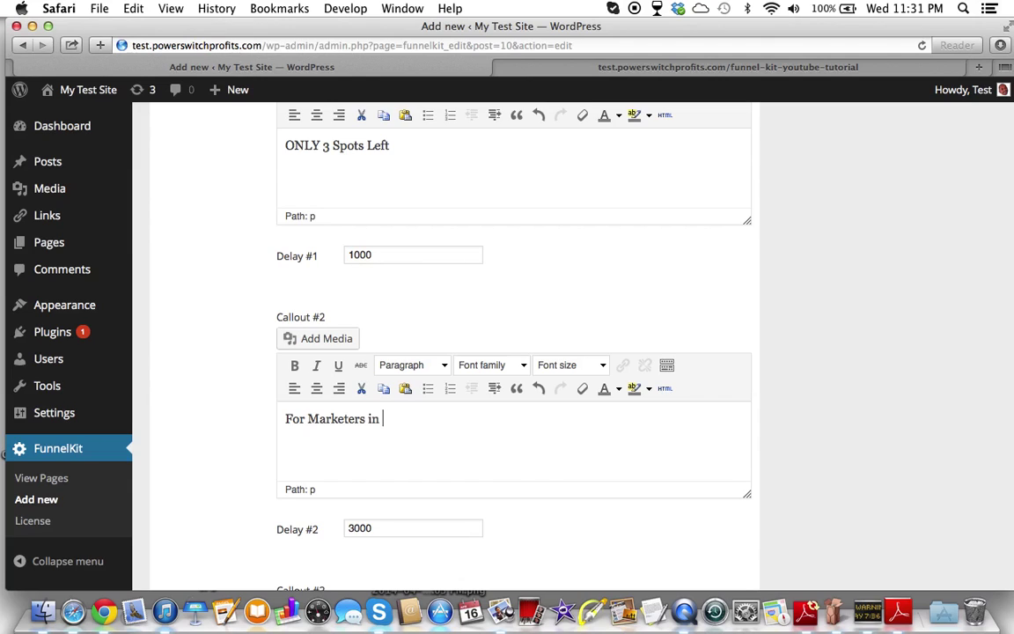
type("%City%")
Copy the countdown variable from the tip section into callout #3 and complete it as %countdown:HH:MM:SS%.
scroll(514, 343, "down", 10)
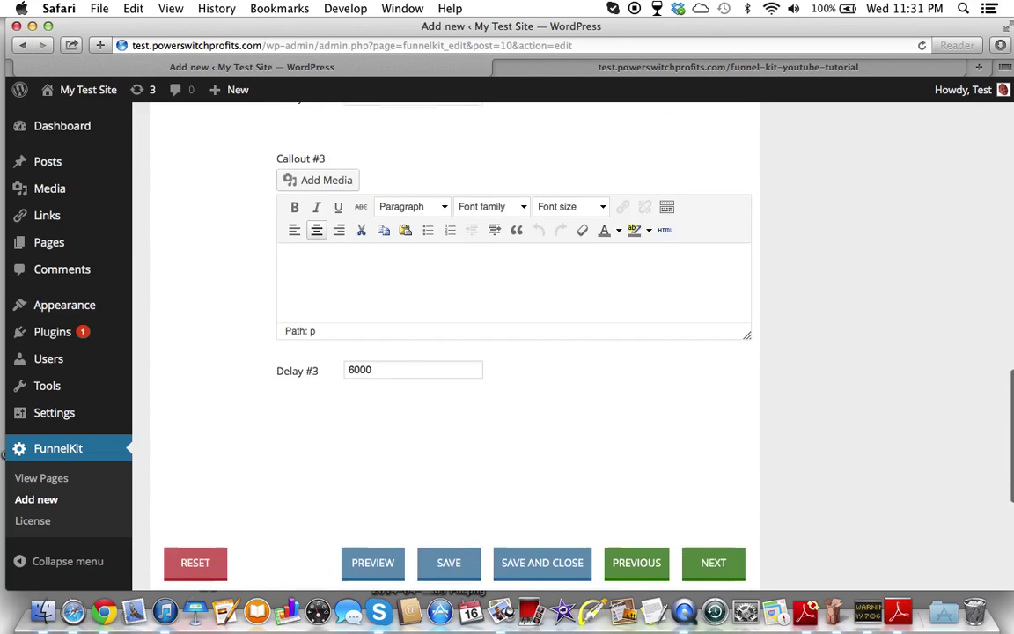
scroll(329, 398, "down", 5)
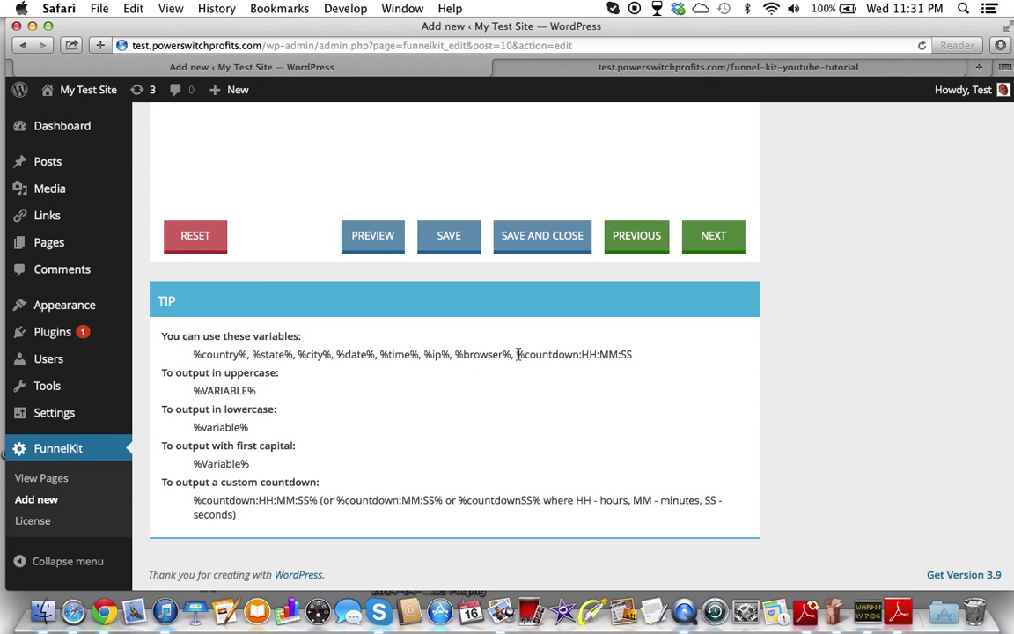
left_click_drag(517, 354, 644, 352)
key("super+c")
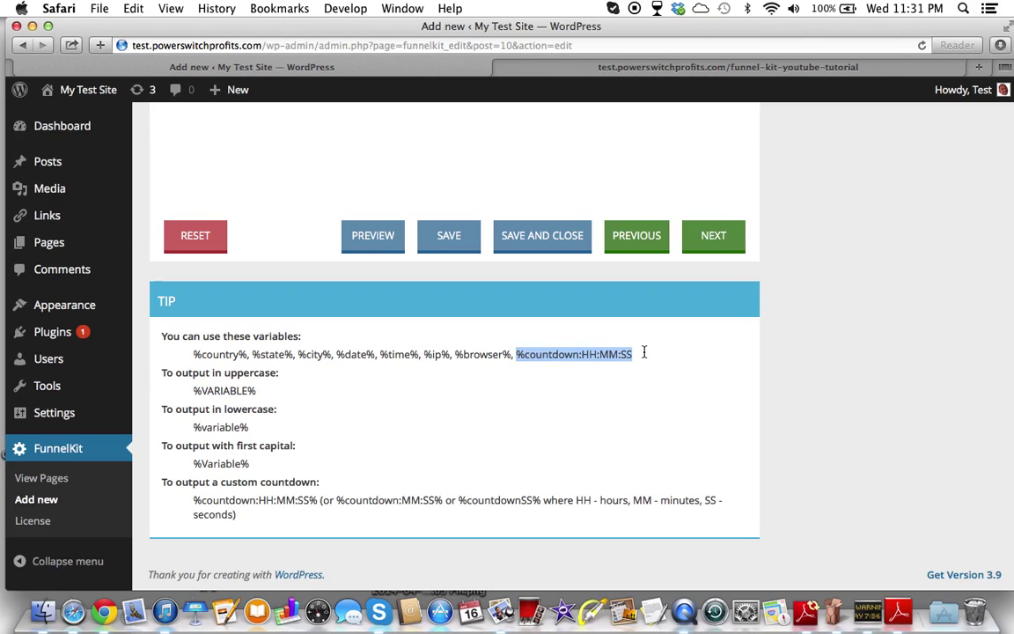
scroll(644, 356, "up", 10)
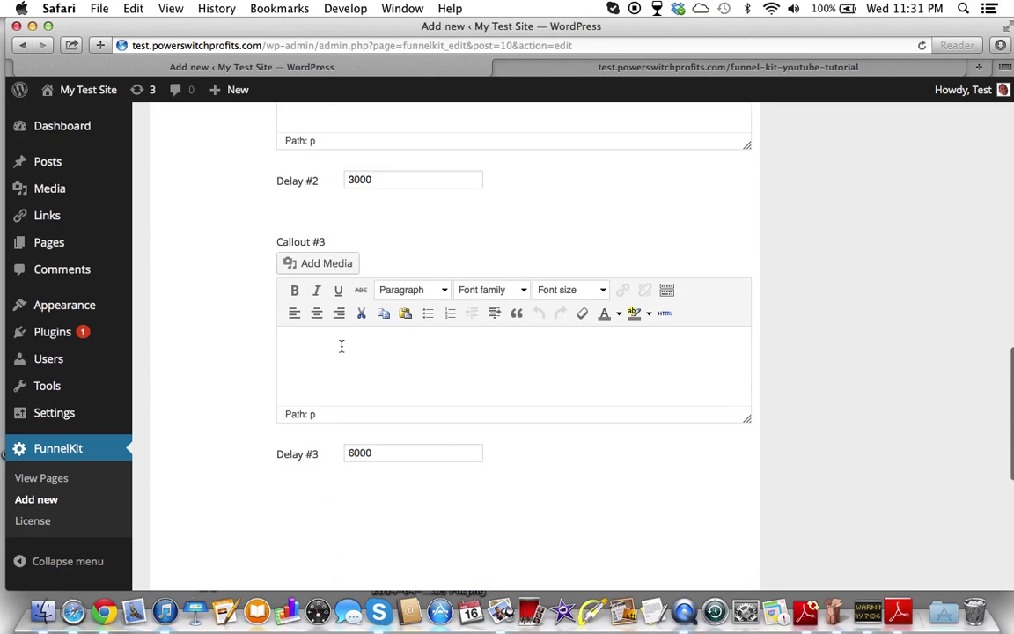
scroll(341, 346, "up", 1)
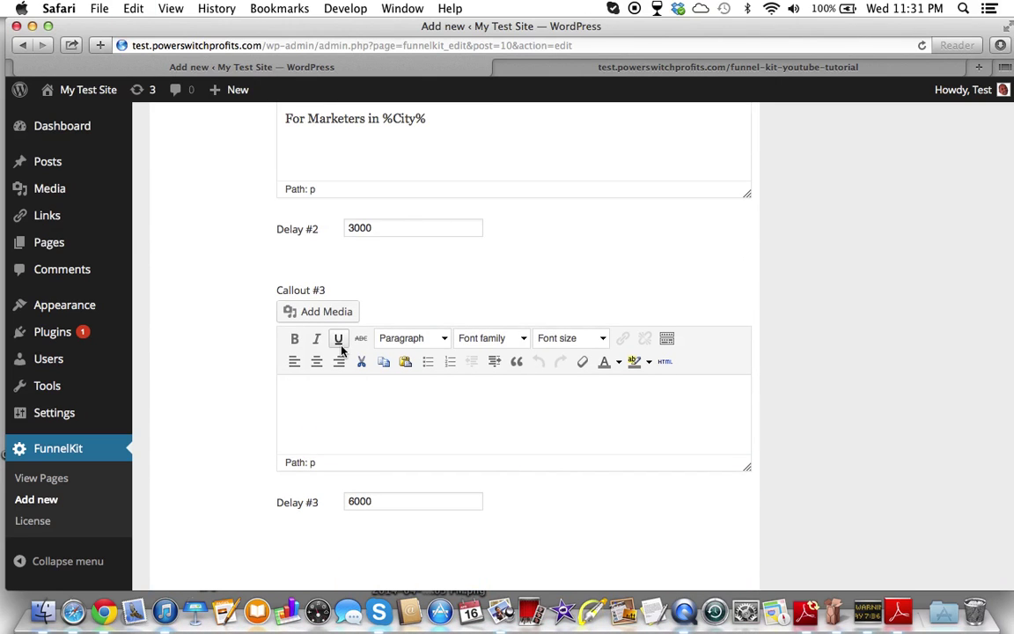
key("super+v")
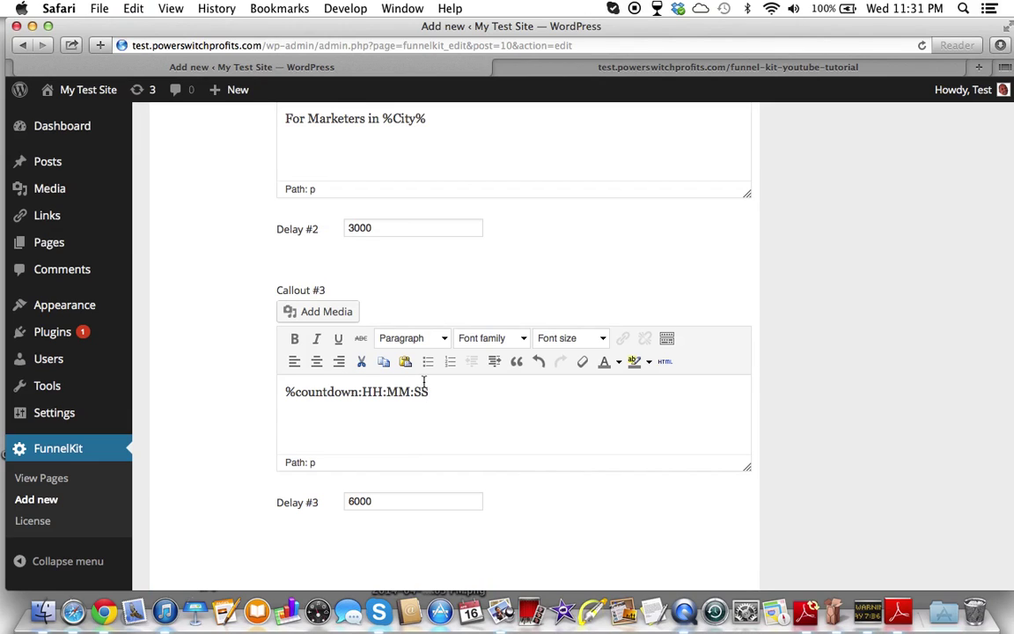
type("%")
scroll(427, 410, "down", 1)
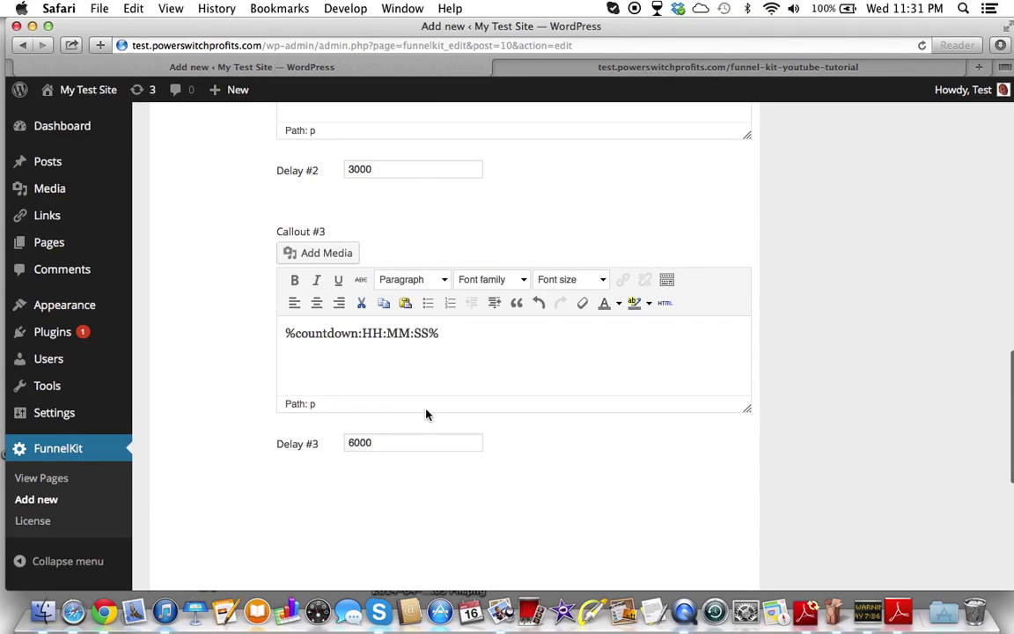
Set the countdown in callout #3 to 10 hours, 43 minutes and 06 seconds, giving %countdown:10:43:06%.
left_click(381, 334)
key("BackSpace")
key("BackSpace")
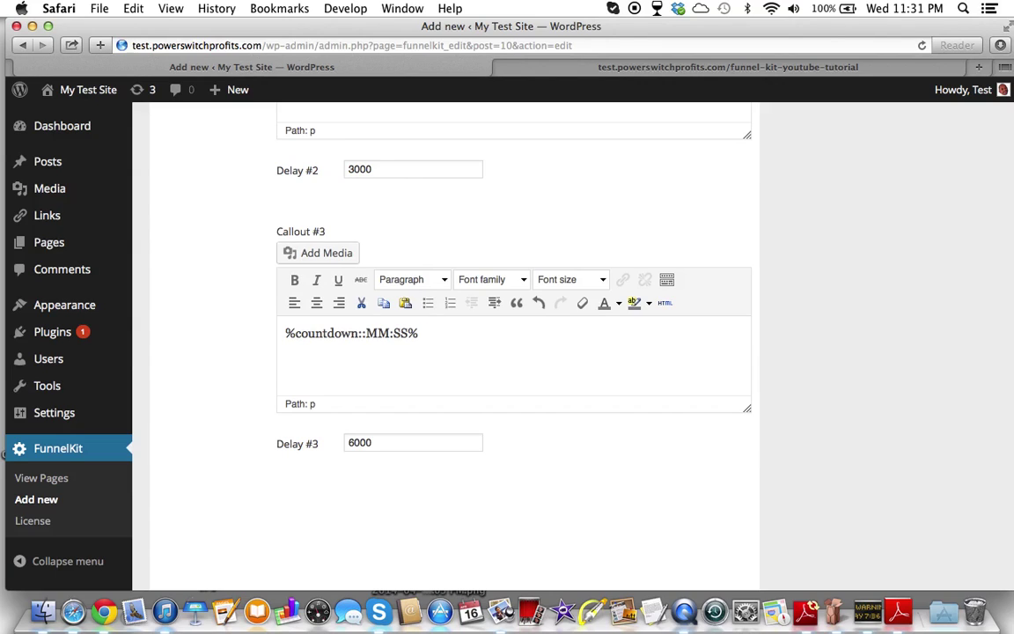
type("10")
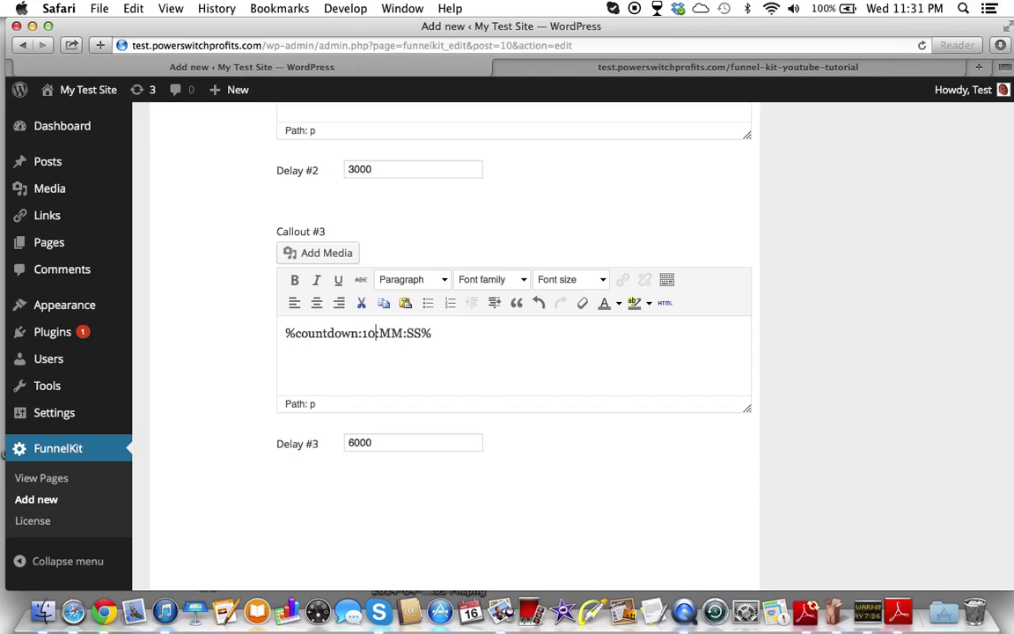
left_click(403, 332)
key("BackSpace")
key("BackSpace")
type("43")
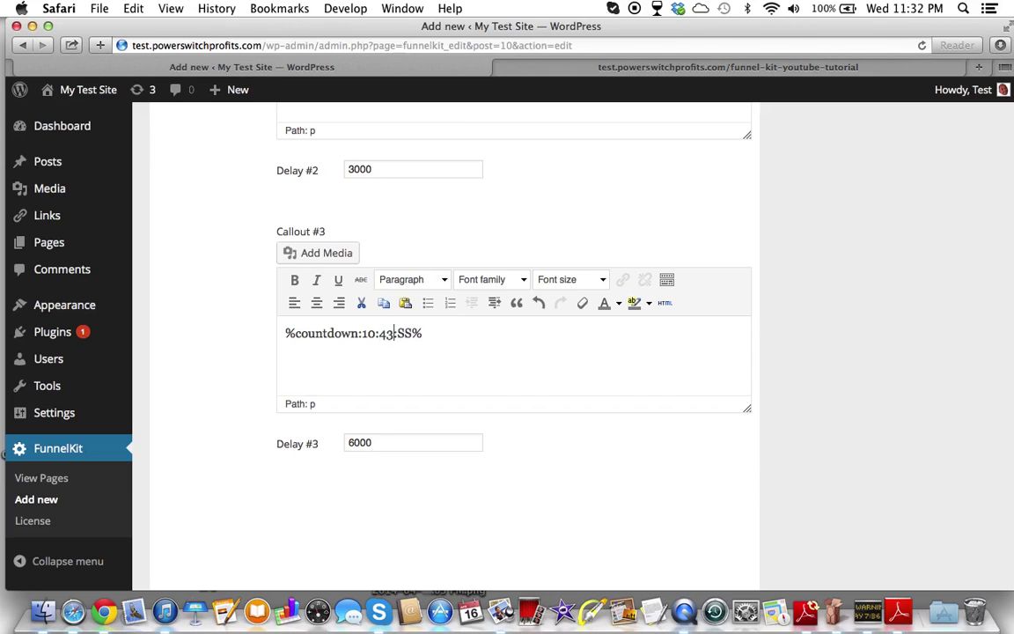
left_click(413, 333)
key("BackSpace")
key("BackSpace")
type("06")
Save the page with its callout settings.
scroll(476, 422, "down", 5)
left_click(475, 458)
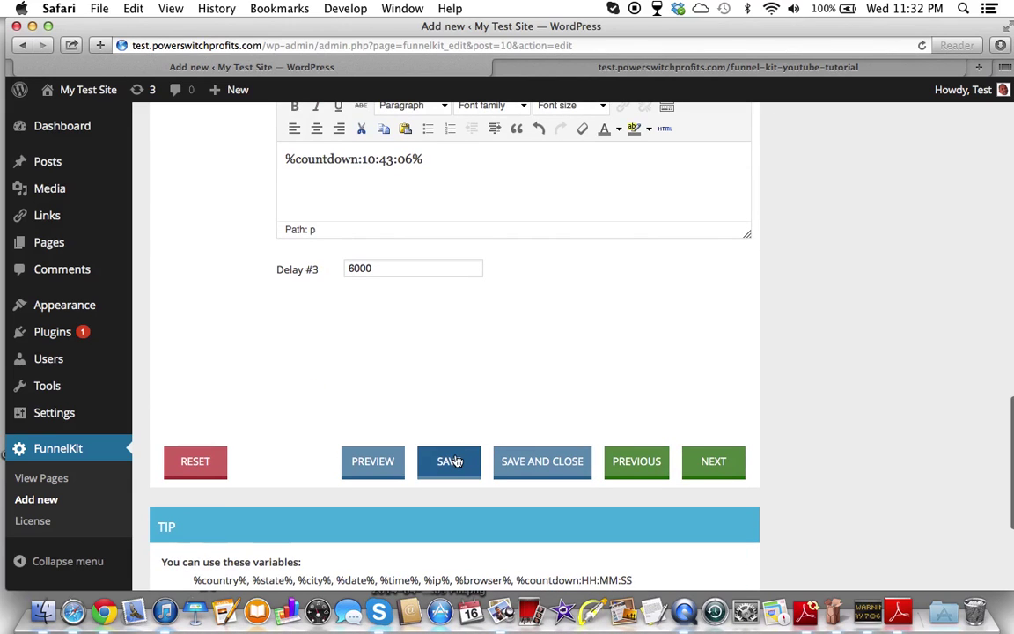
left_click(616, 231)
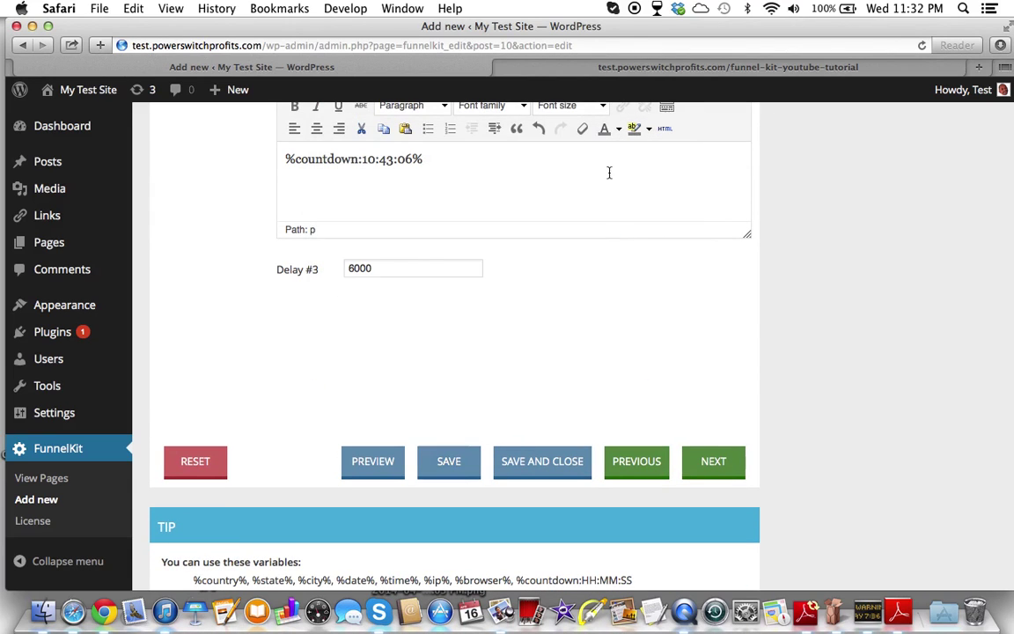
Reload the live funnel-kit-youtube-tutorial page and check how the three callouts appear on it.
scroll(534, 204, "up", 10)
scroll(533, 204, "up", 10)
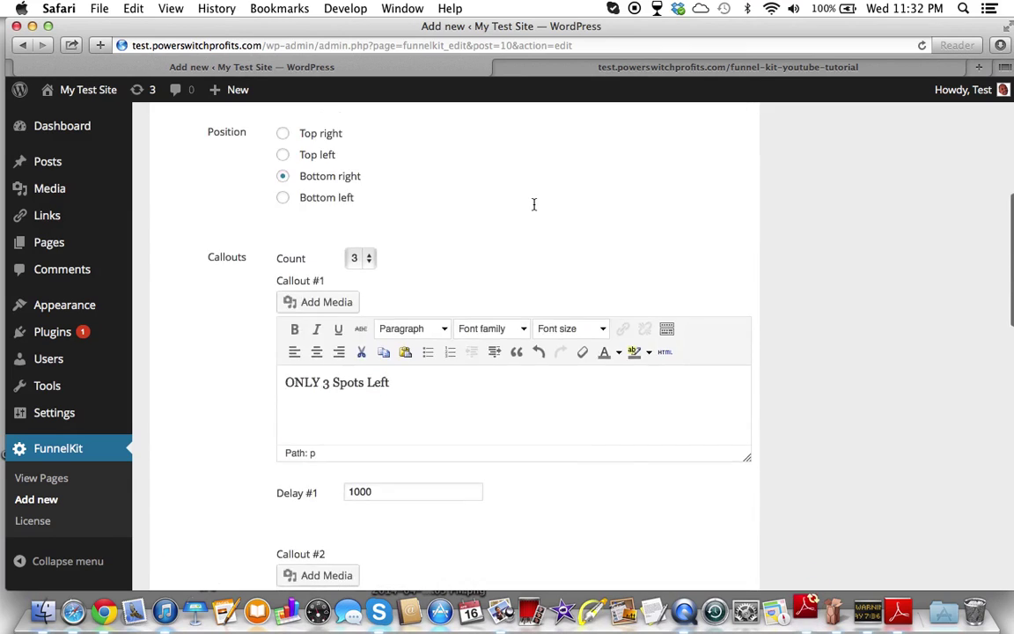
scroll(534, 207, "down", 5)
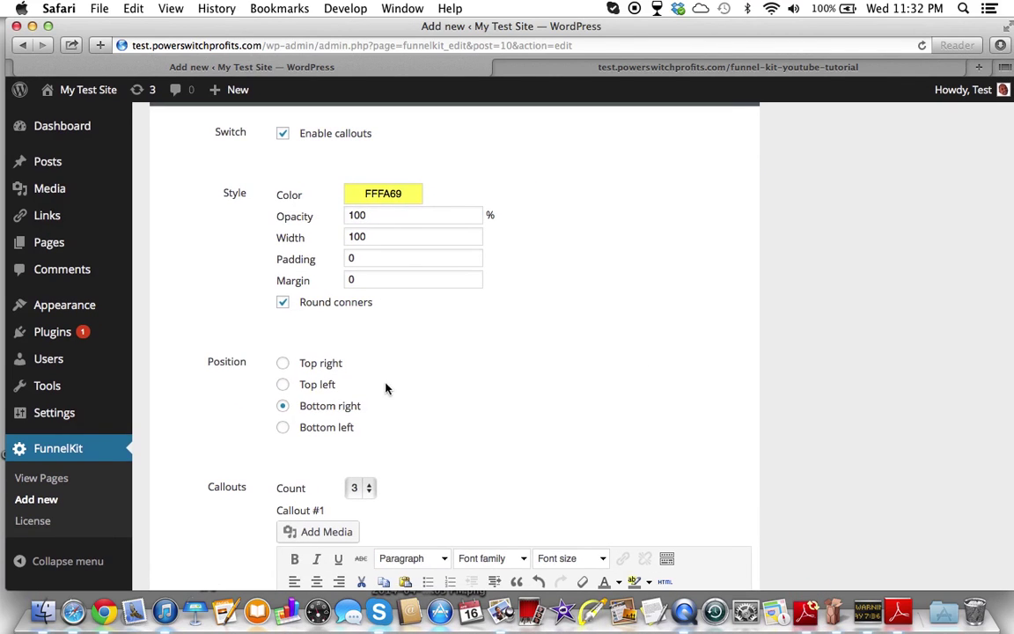
left_click(585, 70)
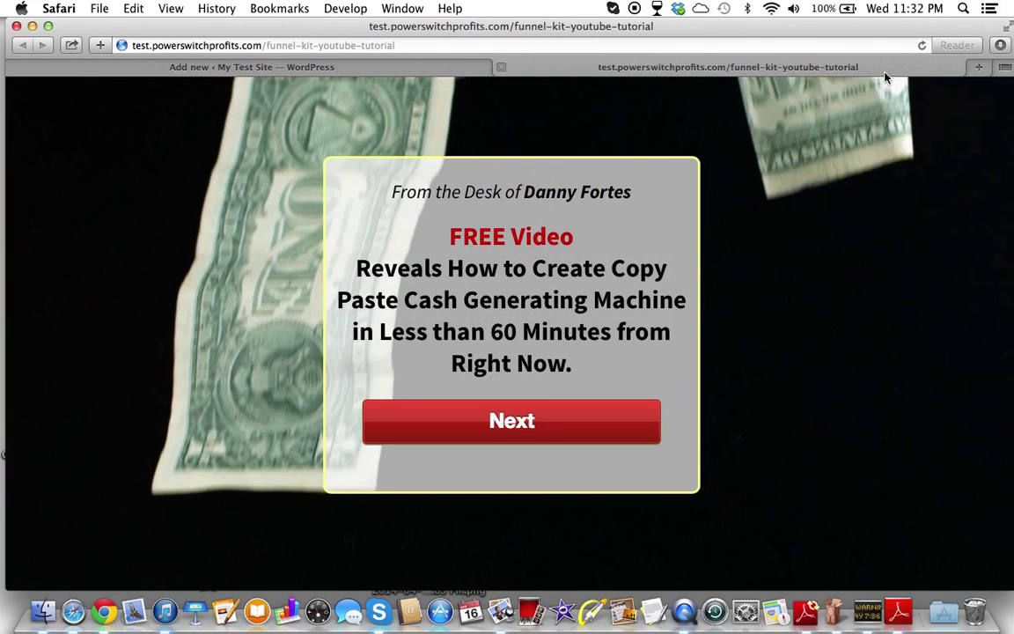
left_click(921, 46)
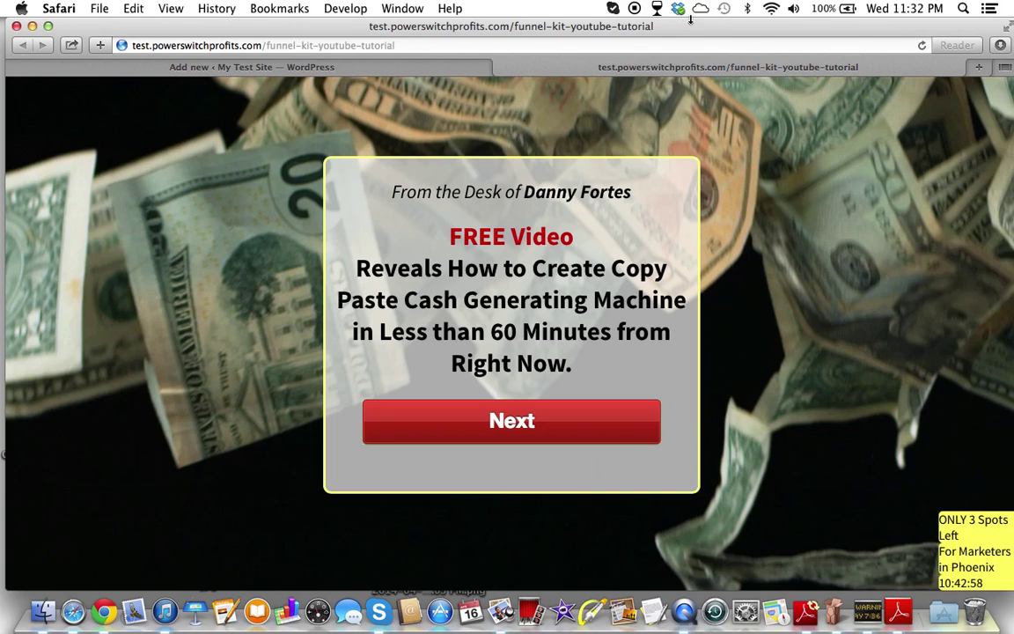
left_click_drag(692, 29, 691, 30)
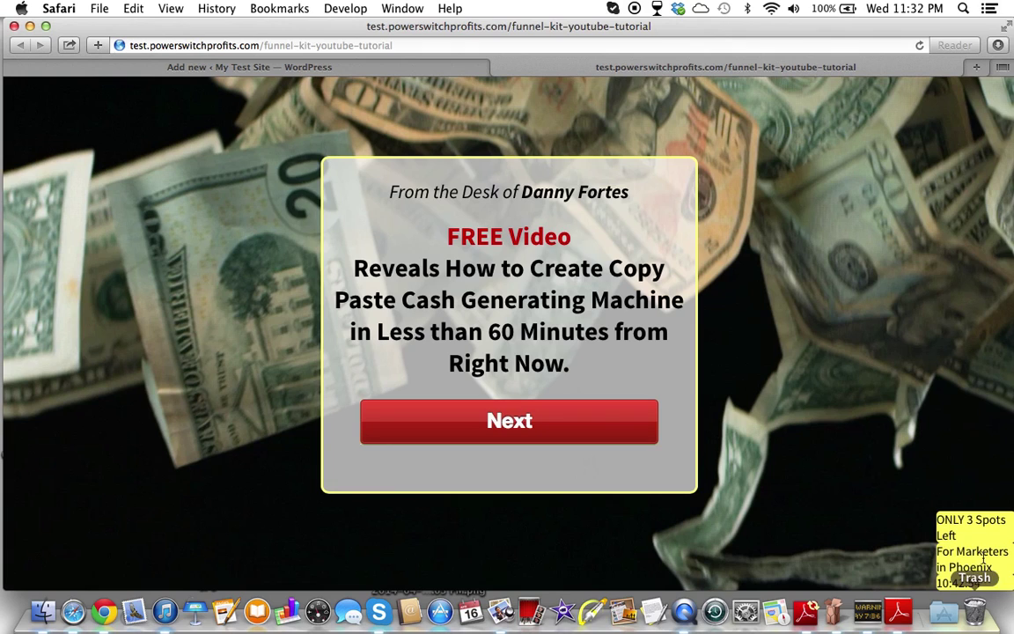
Return to the FunnelKit page editor and set the callout width to 300.
left_click(349, 66)
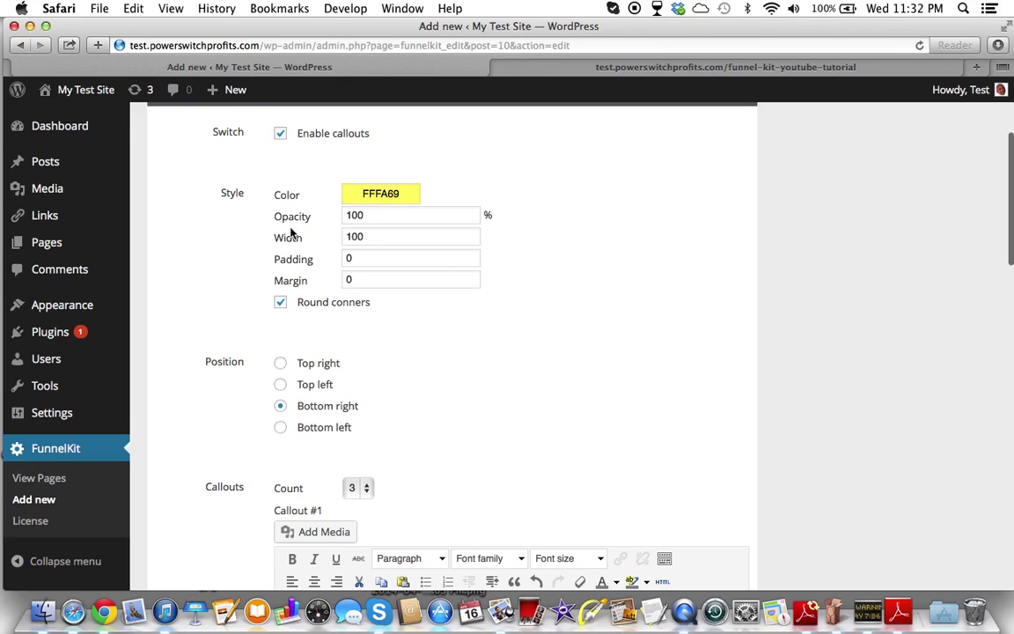
left_click(354, 238)
key("BackSpace")
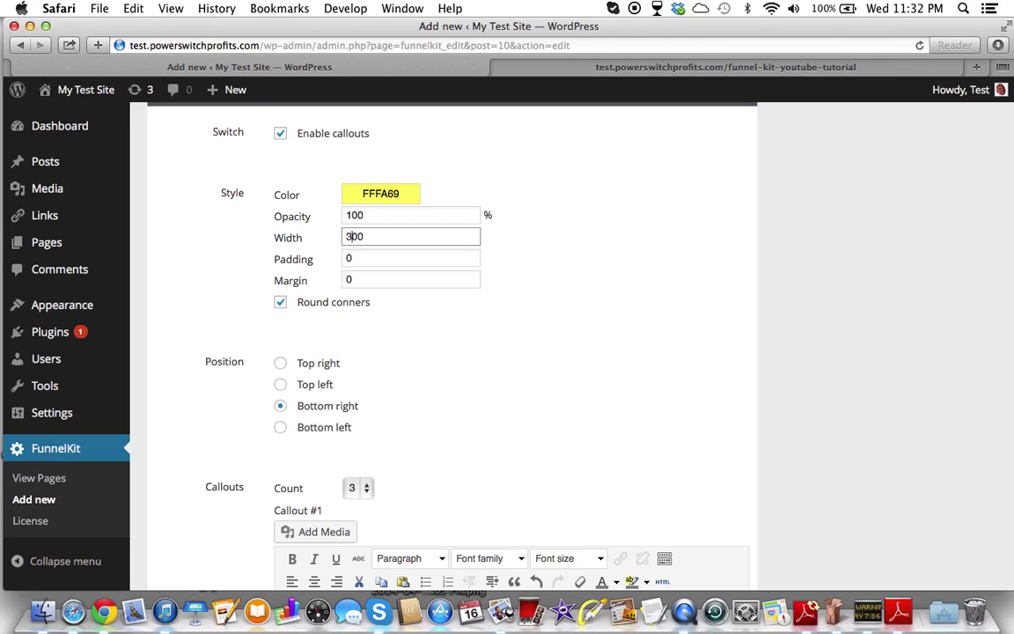
left_click(455, 351)
Centre the text "ONLY 3 Spots Left" in callout #1 and make it bold.
scroll(374, 292, "down", 2)
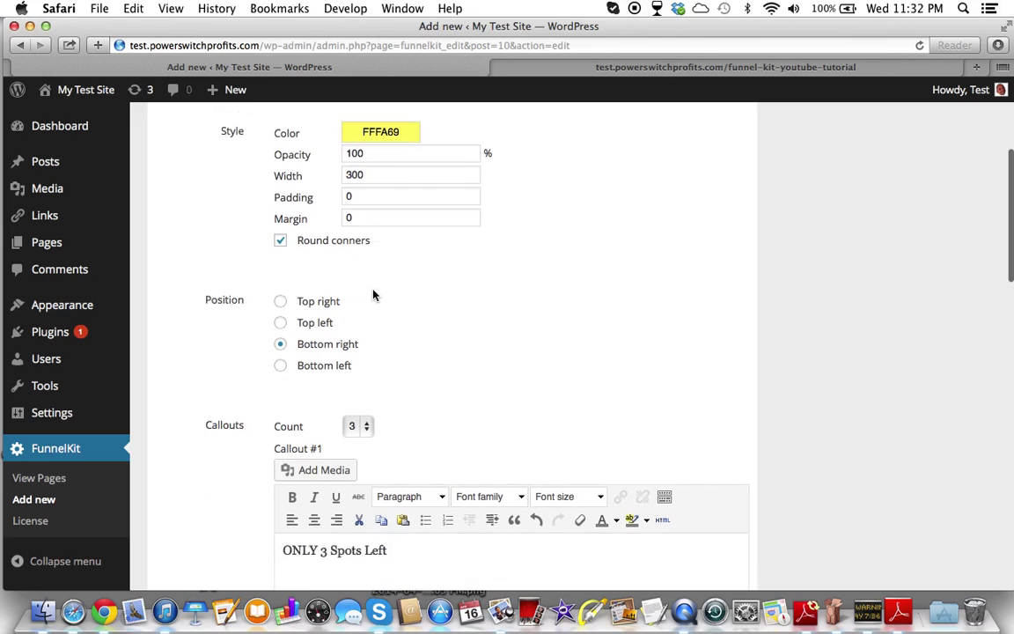
scroll(373, 294, "down", 2)
left_click_drag(392, 431, 280, 430)
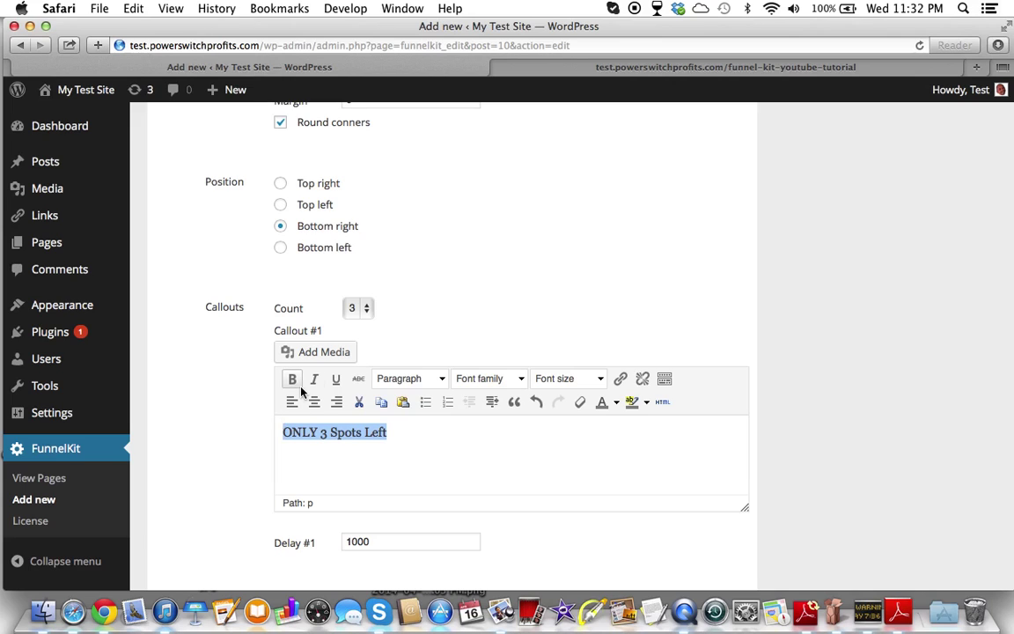
left_click(313, 402)
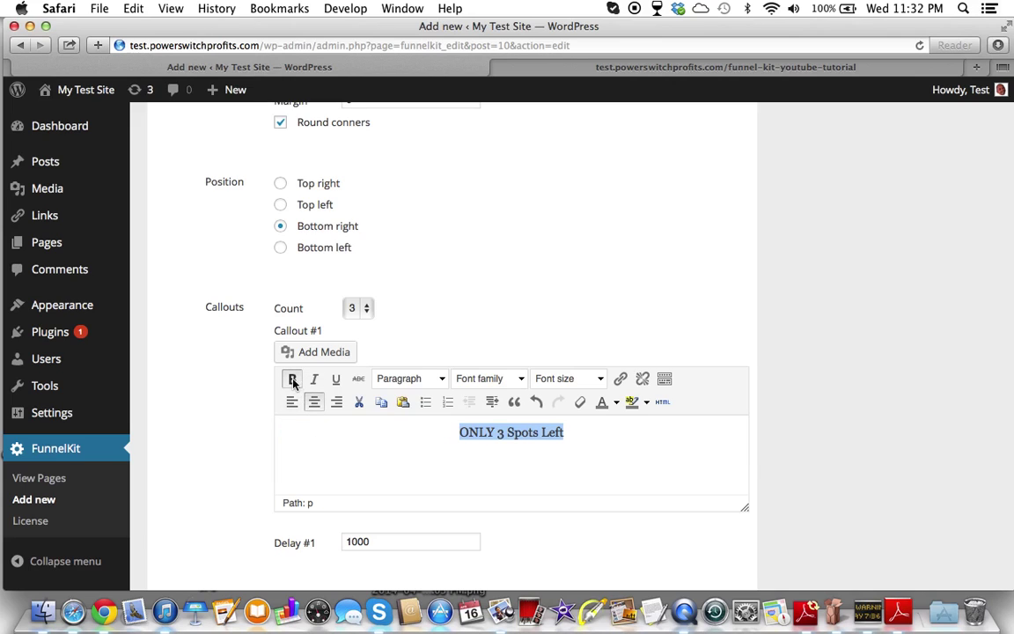
left_click(292, 379)
Make the text "For Marketers in %City%" in callout #2 bold and centred.
scroll(322, 453, "down", 5)
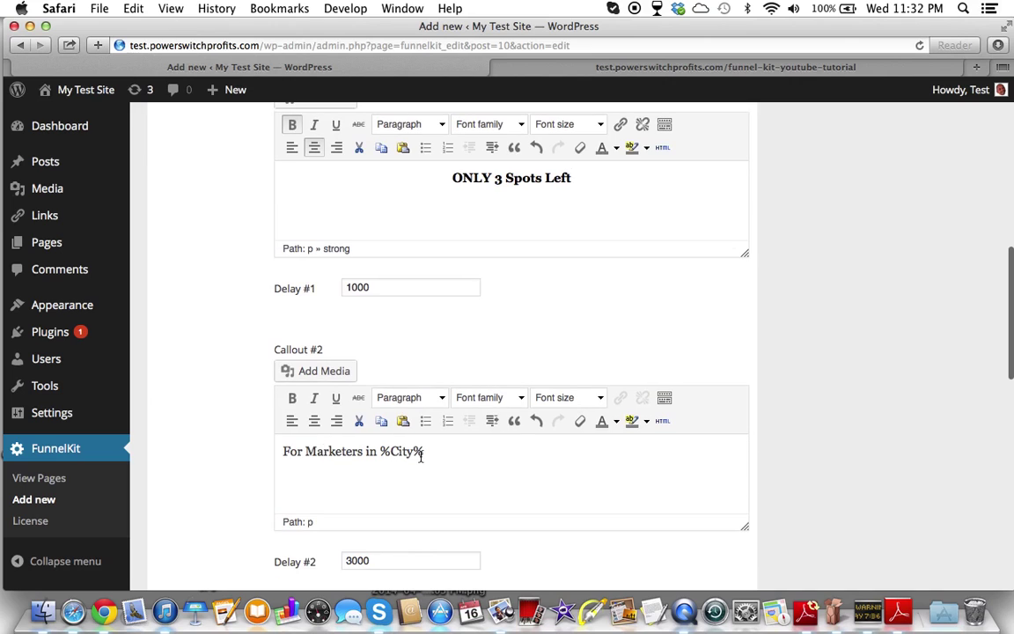
left_click_drag(421, 456, 276, 452)
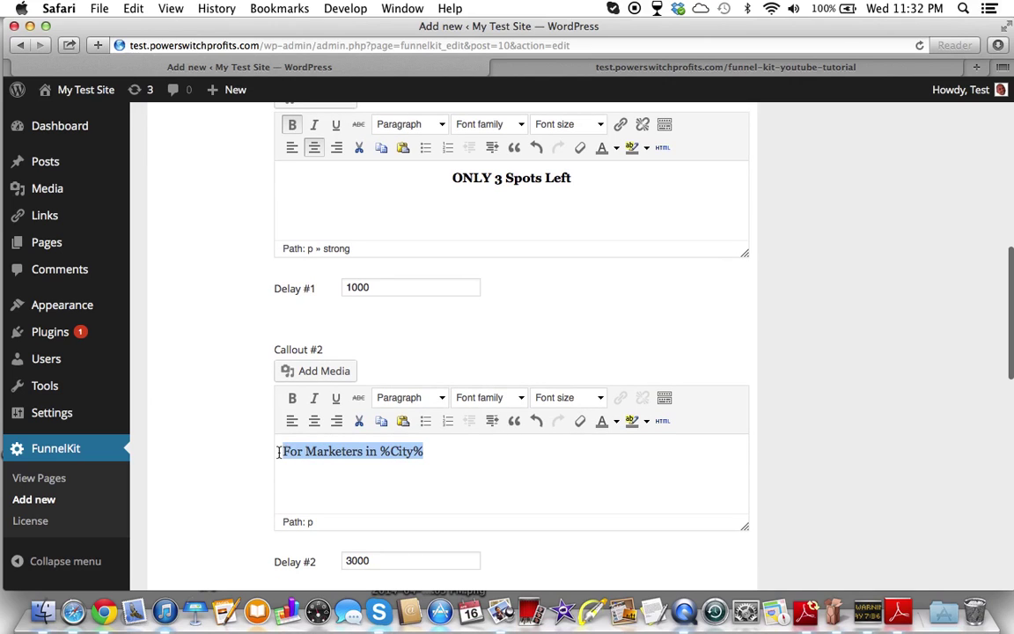
left_click(290, 399)
left_click(314, 421)
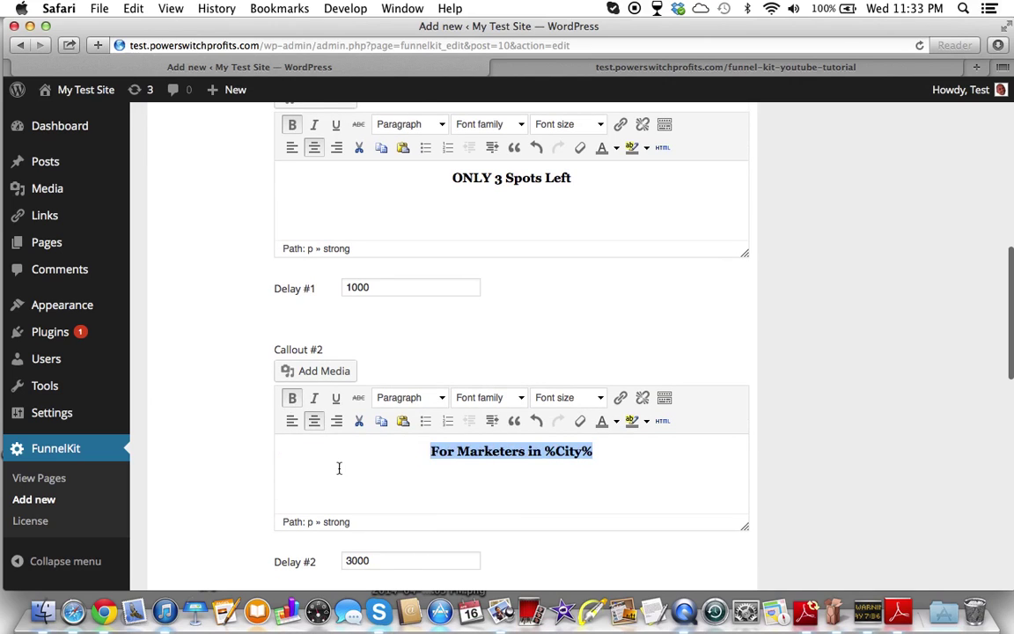
Make the countdown variable in callout #3 bold and centred.
scroll(339, 467, "down", 5)
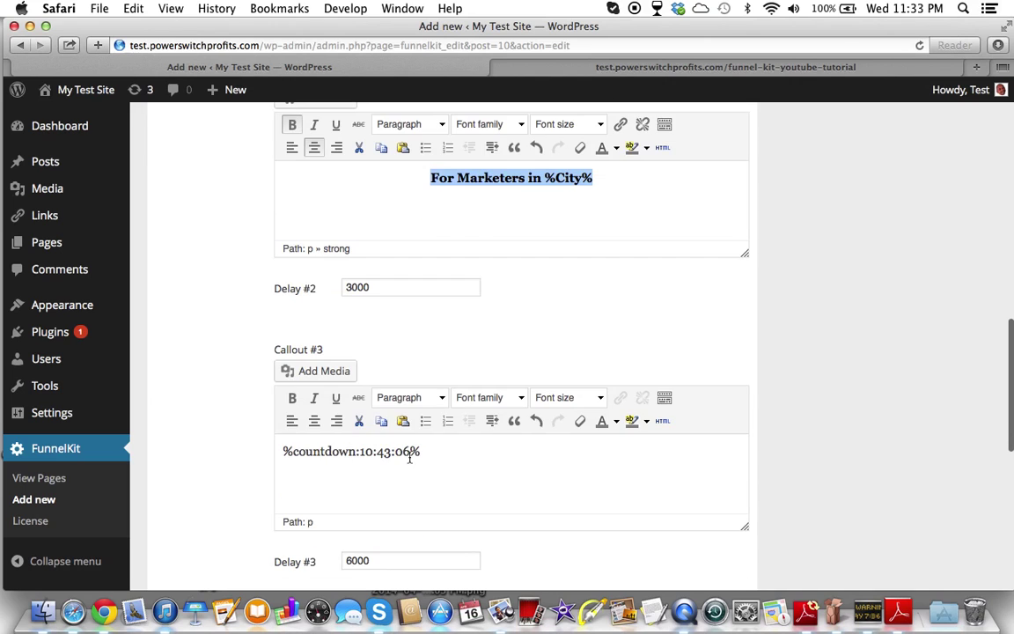
left_click_drag(422, 451, 281, 452)
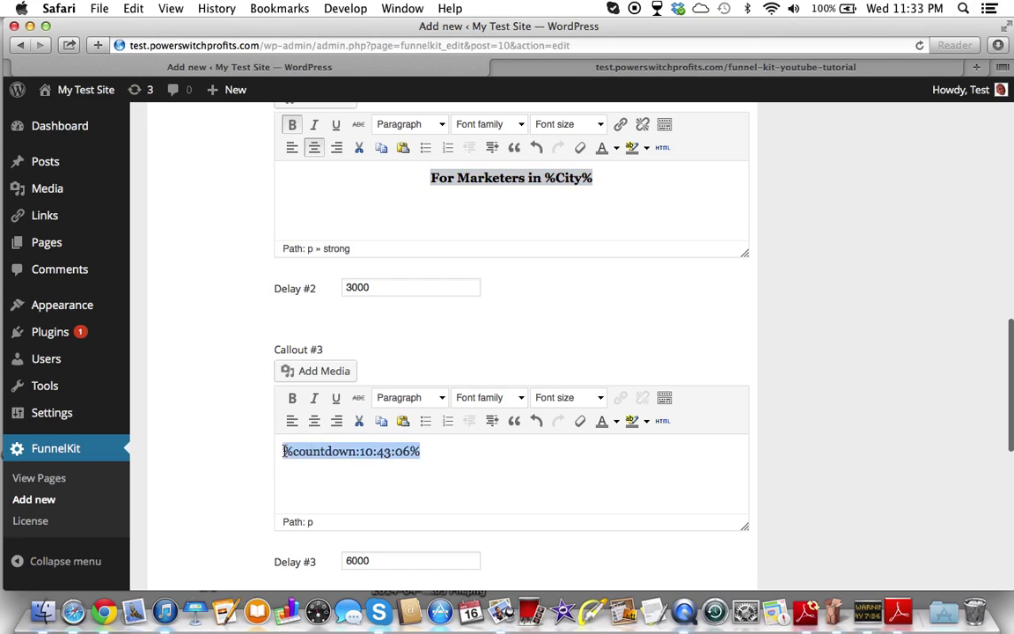
left_click(292, 399)
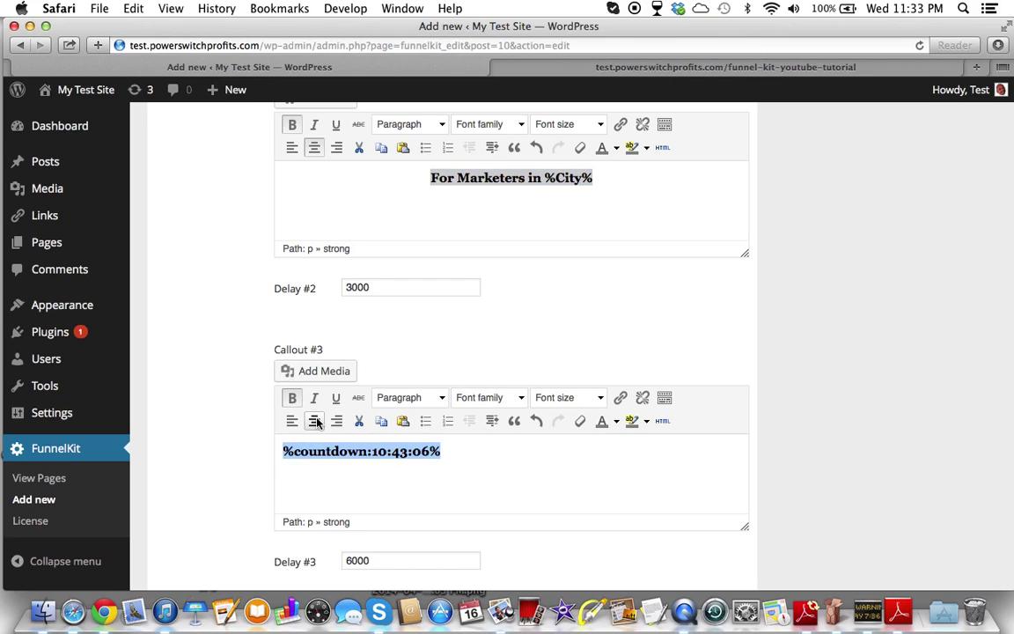
left_click(315, 423)
left_click(324, 475)
Save the page and check the formatted callouts on the live funnel-kit-youtube-tutorial page.
scroll(323, 475, "down", 5)
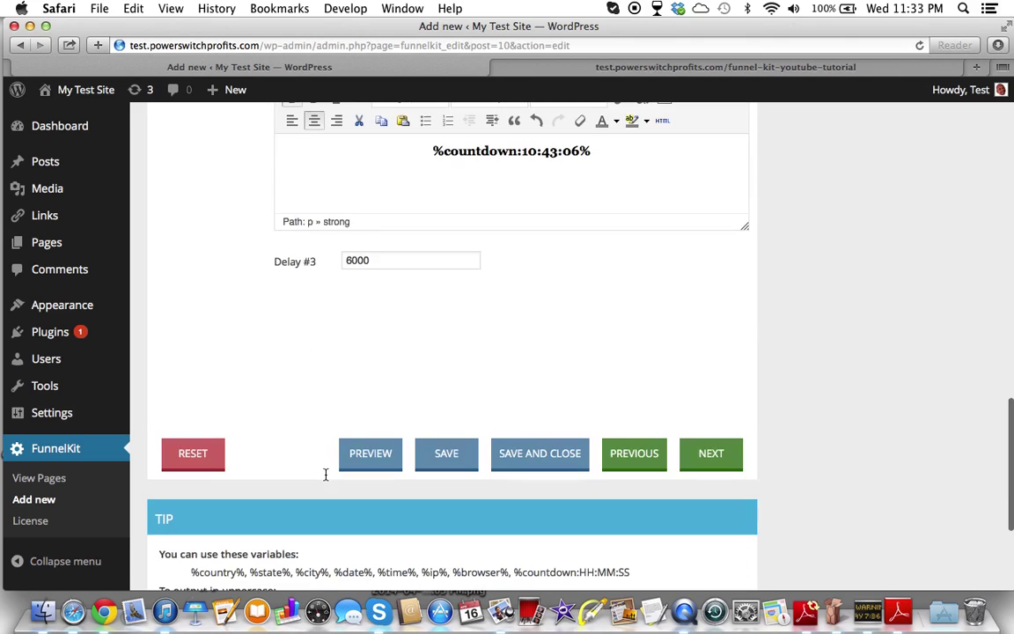
left_click(447, 454)
left_click(860, 66)
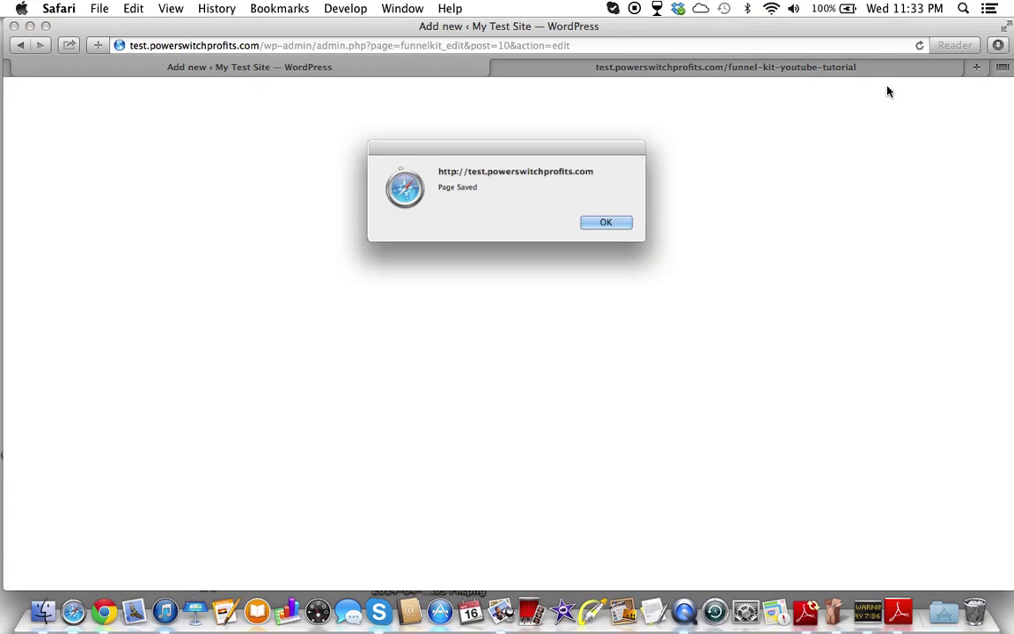
left_click(607, 223)
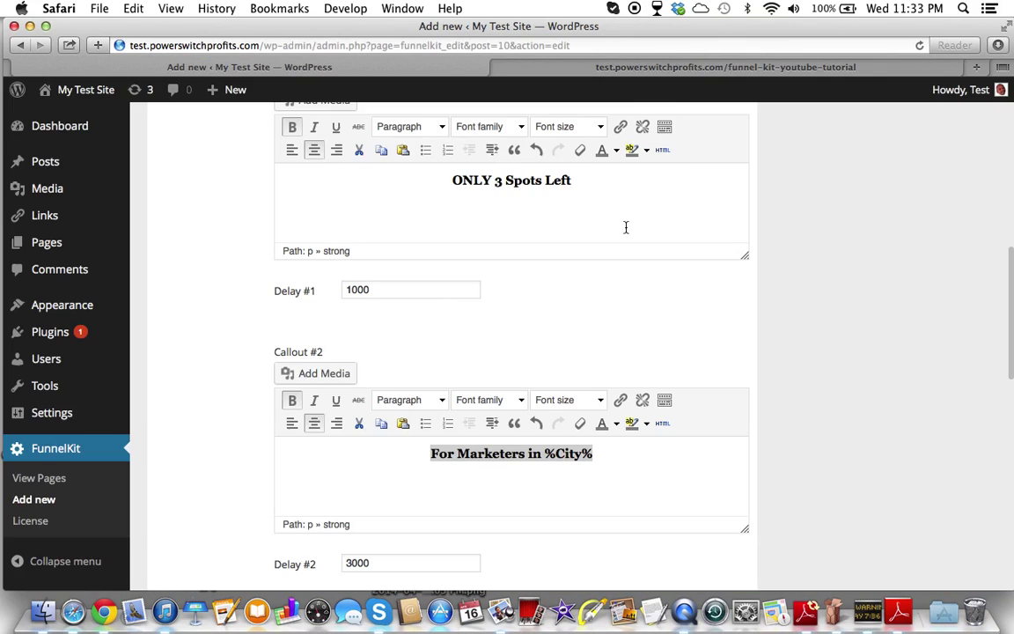
left_click(657, 70)
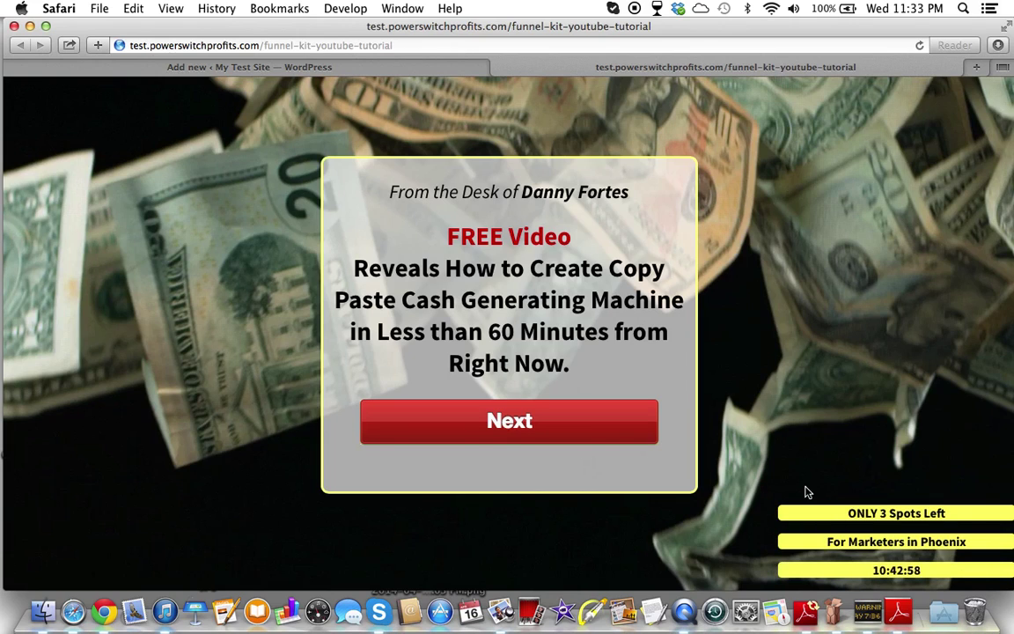
Return to the page editor and set the callout padding to 10 and the margin to 50.
left_click(366, 70)
scroll(371, 290, "up", 15)
scroll(370, 289, "down", 5)
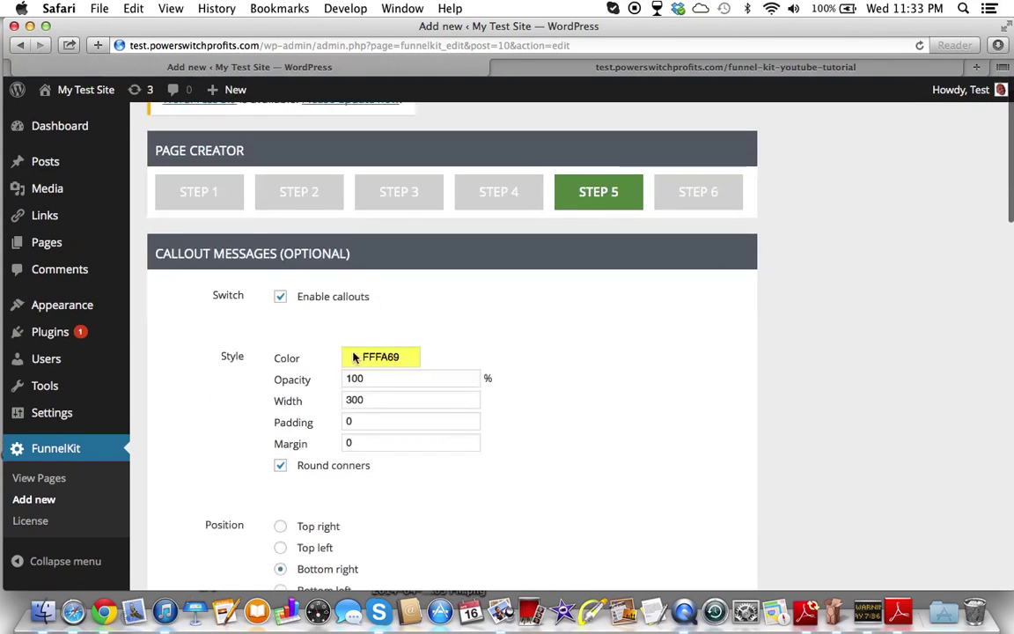
scroll(348, 375, "up", 2)
scroll(348, 375, "down", 2)
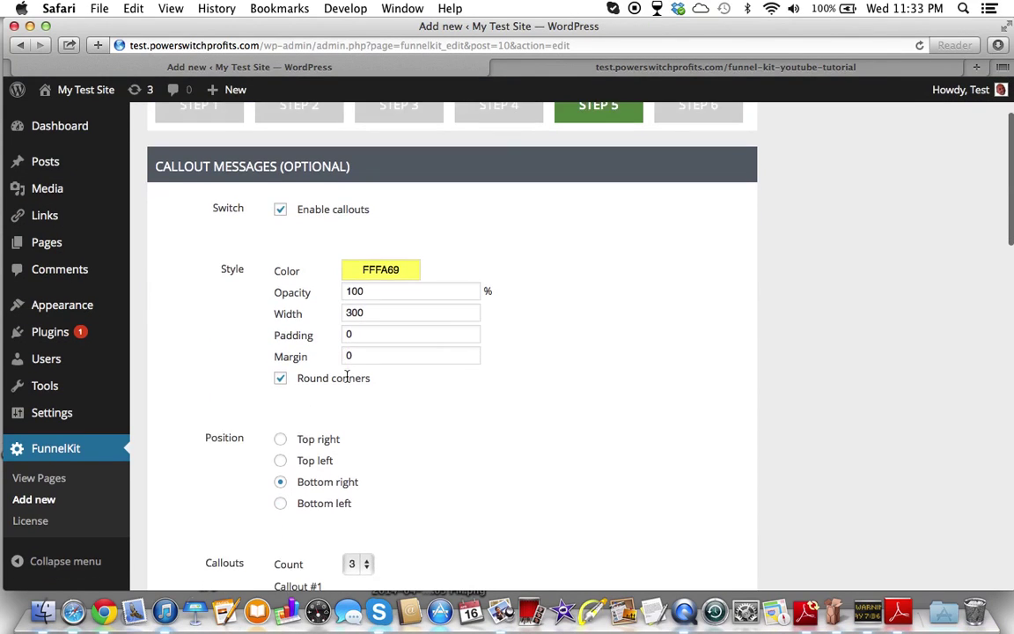
left_click(360, 336)
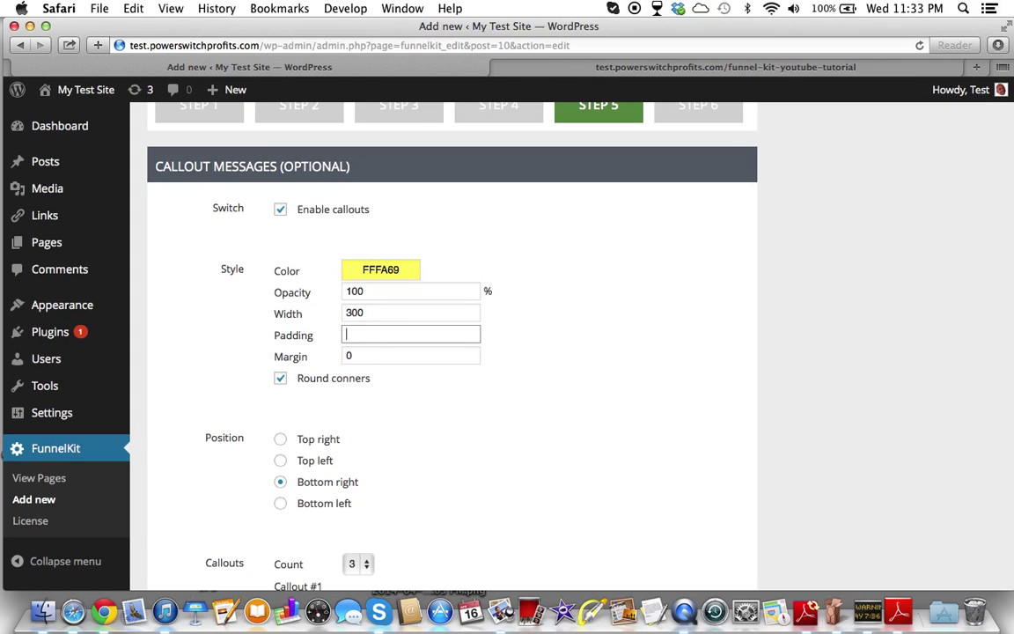
left_click(380, 355)
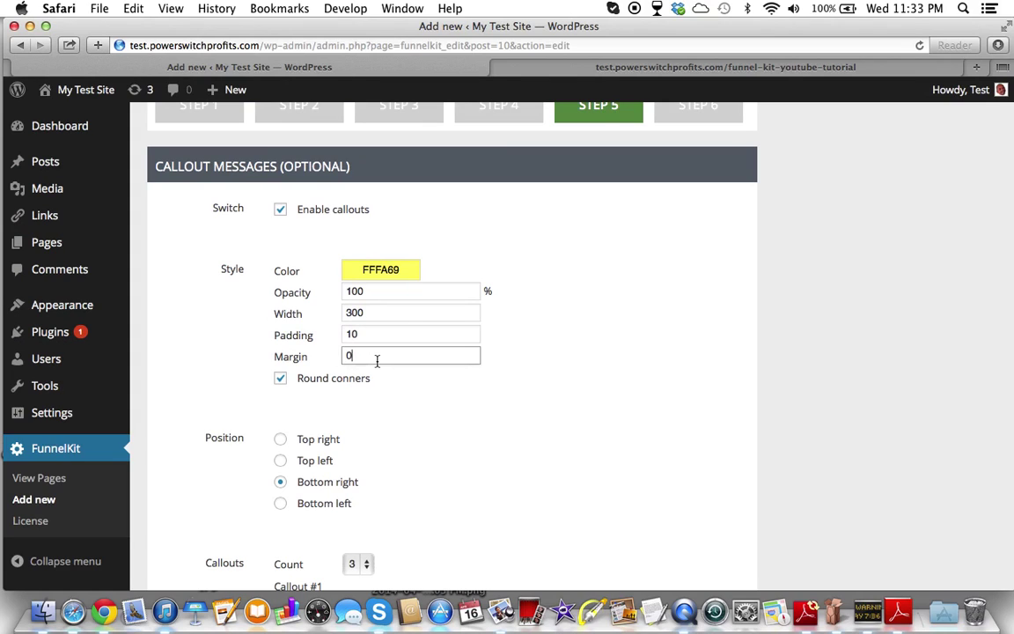
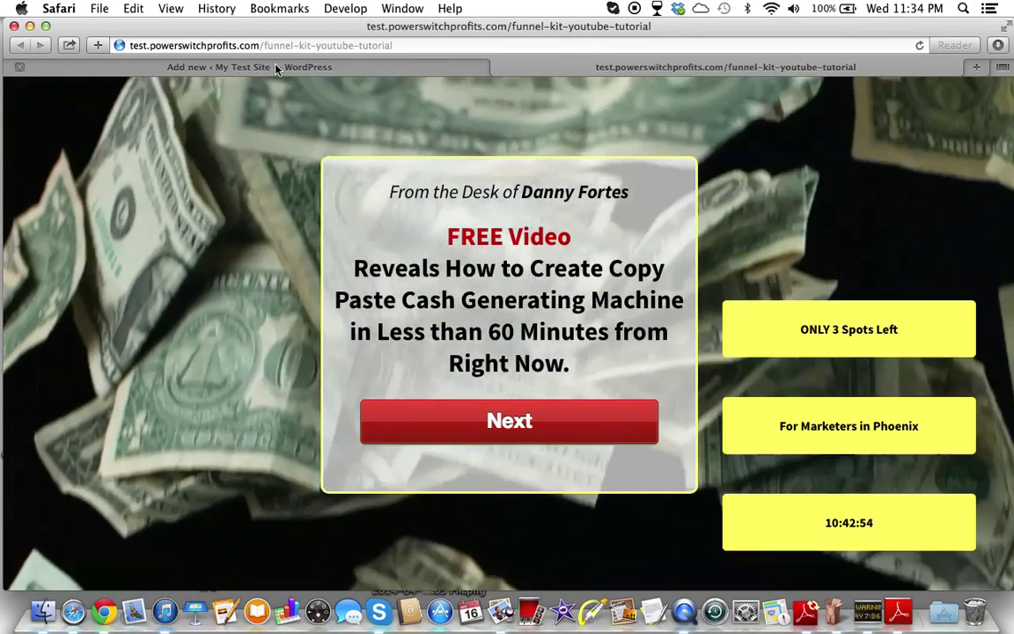
Compare the callout padding and margin settings in the editor with the callouts' spacing on the live page.
left_click(275, 68)
scroll(405, 281, "up", 10)
scroll(406, 282, "up", 8)
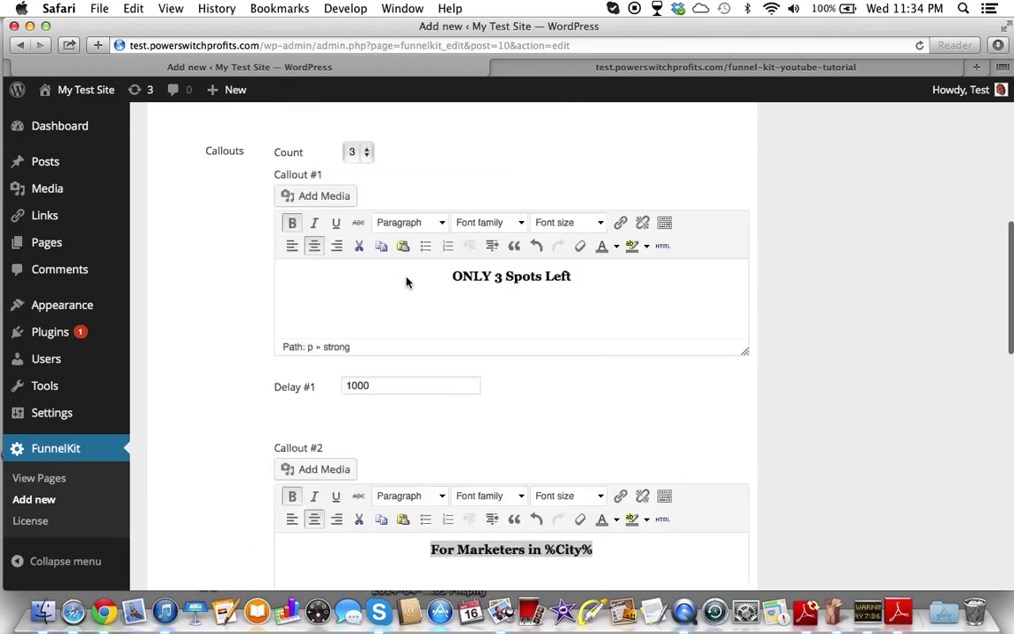
scroll(406, 282, "up", 1)
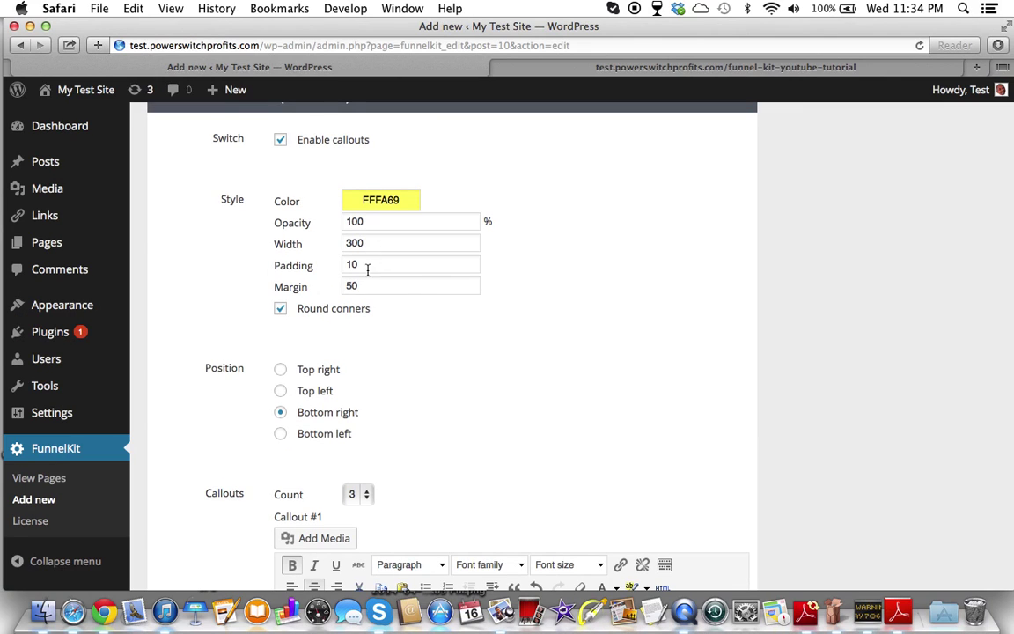
left_click(628, 69)
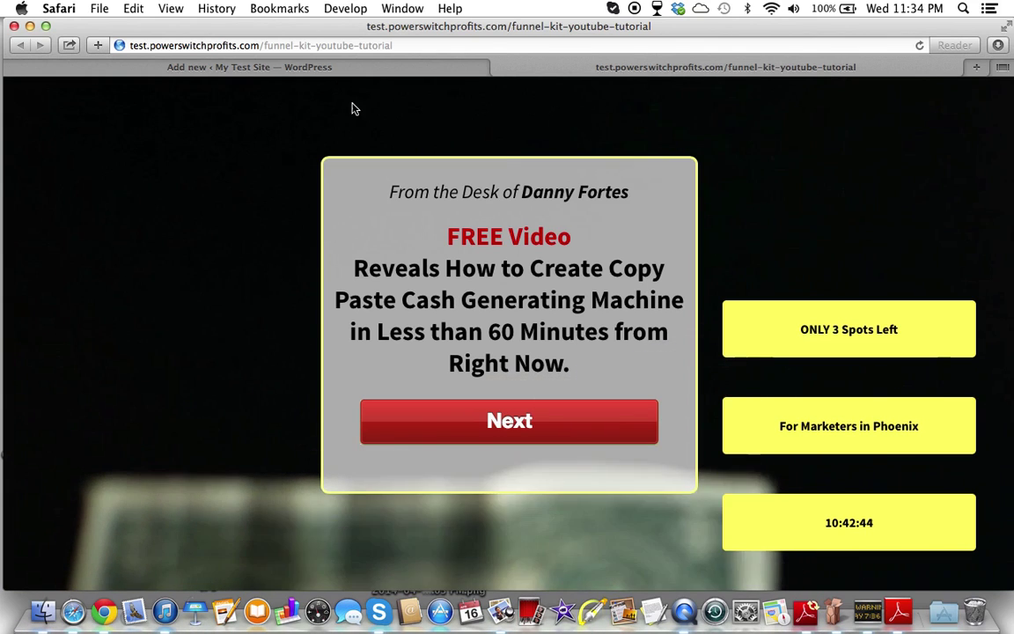
Go back to the page editor and set the callout margin to 100.
left_click(341, 71)
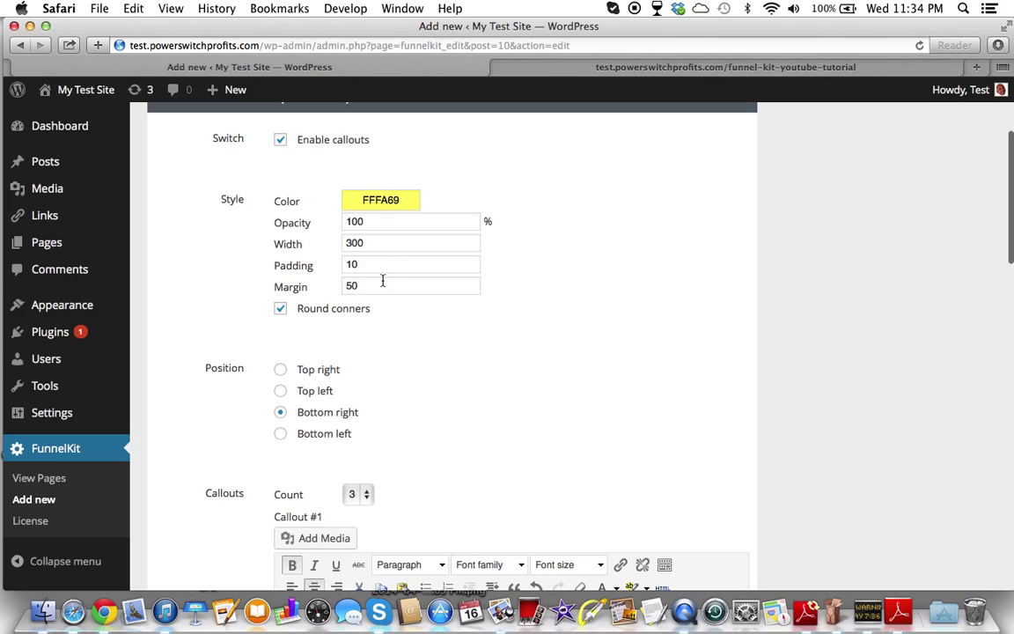
left_click(351, 283)
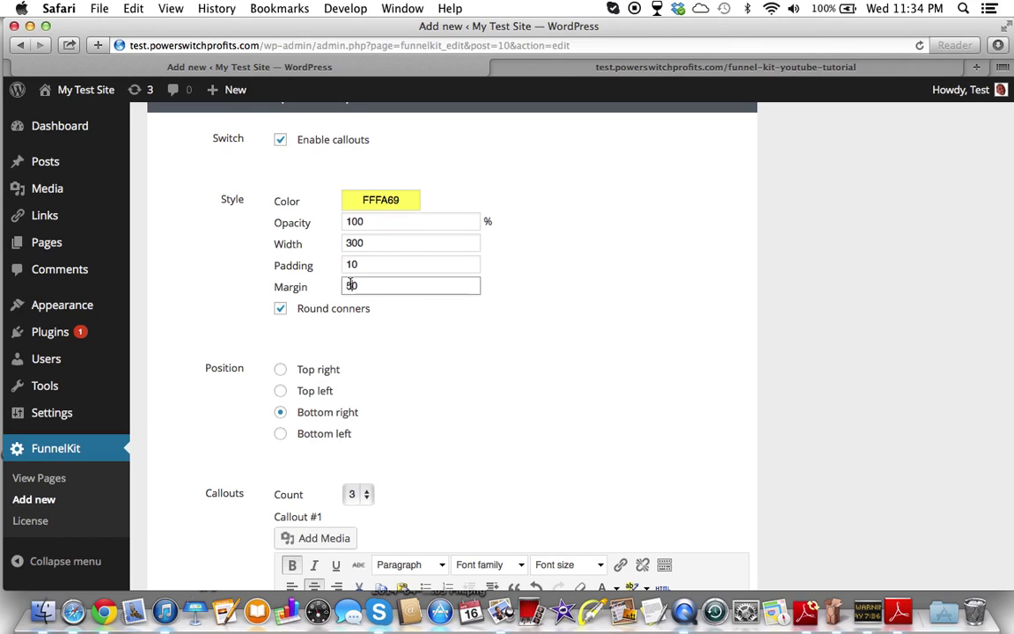
type("1")
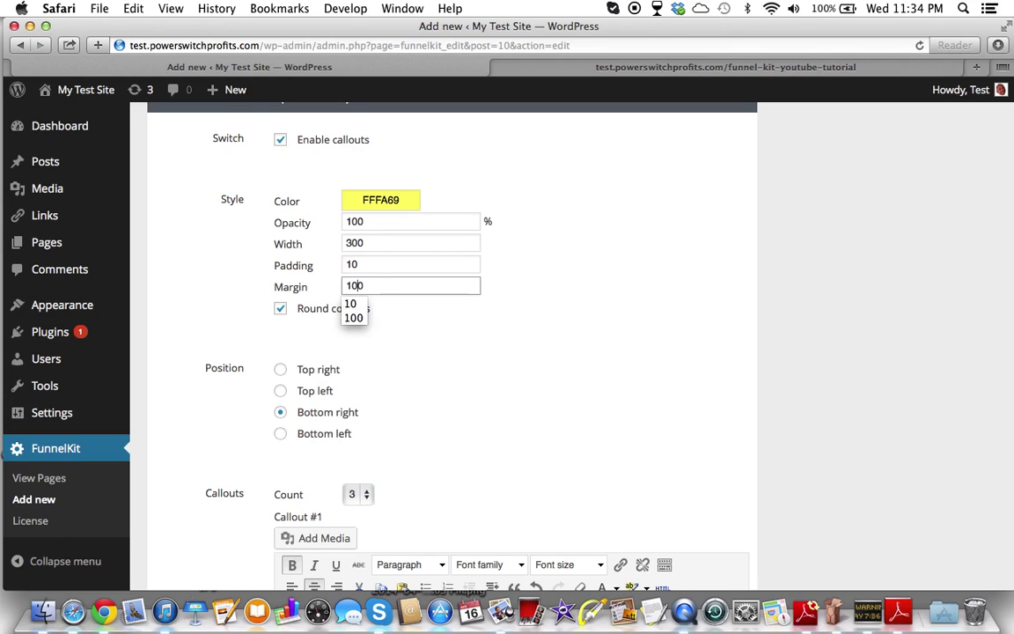
type("0")
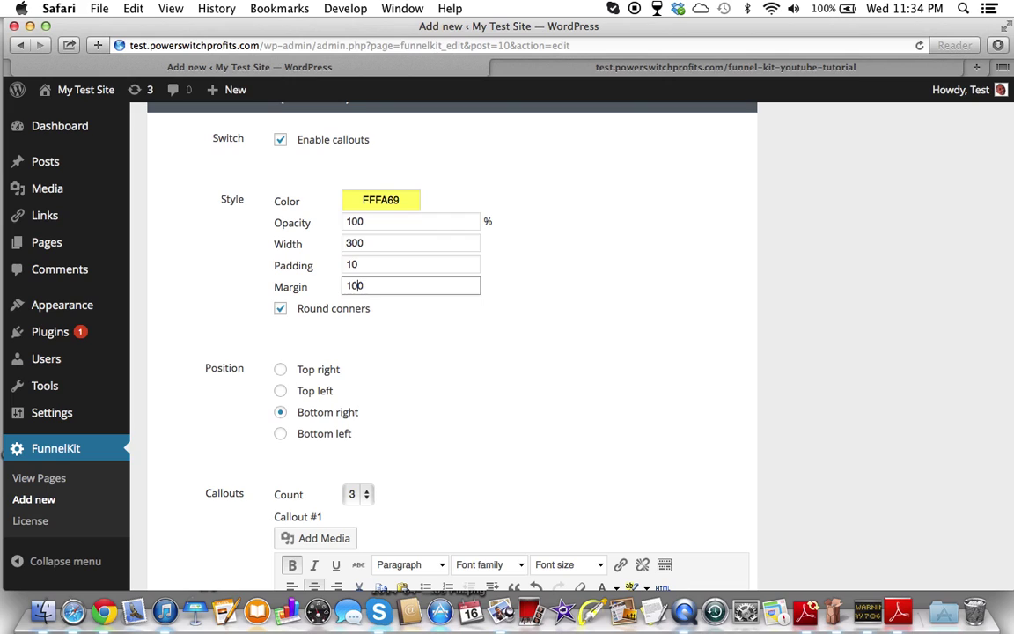
Set the callout width to 200 and the padding to 5.
left_click(350, 243)
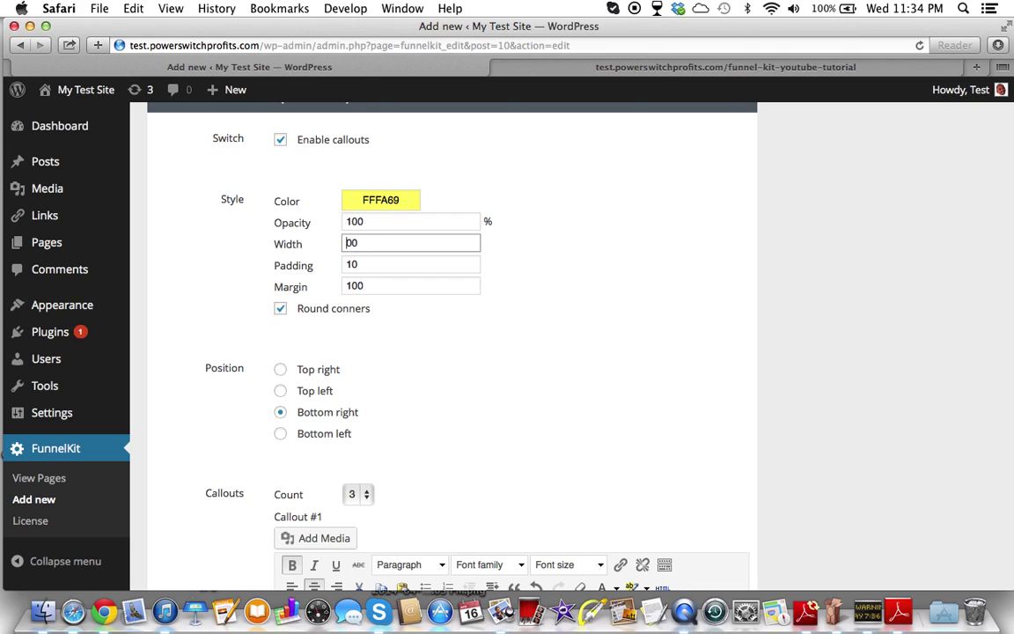
type("2")
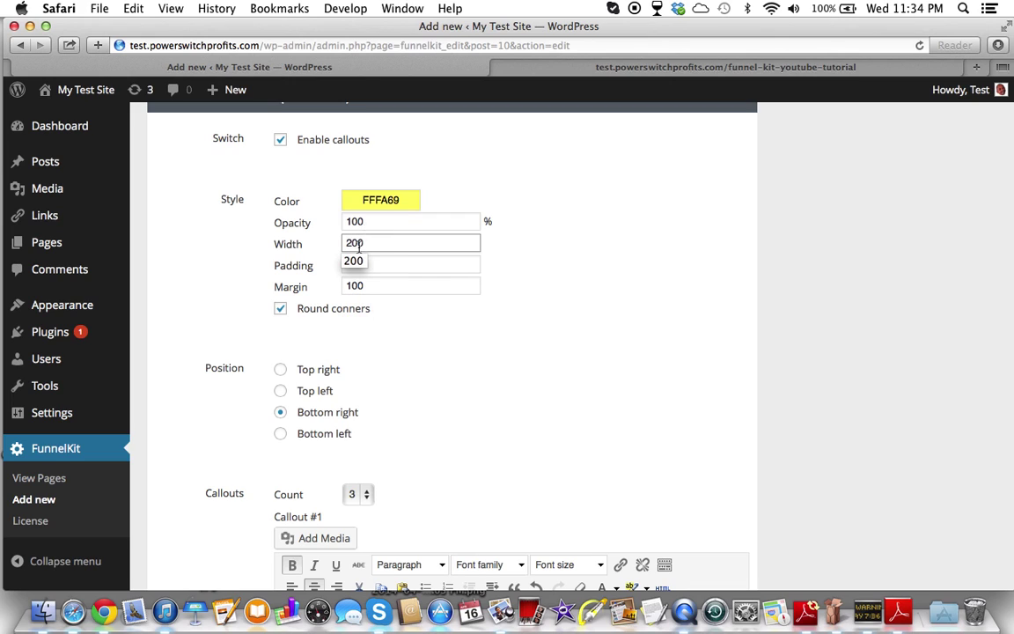
left_click(417, 268)
type("10")
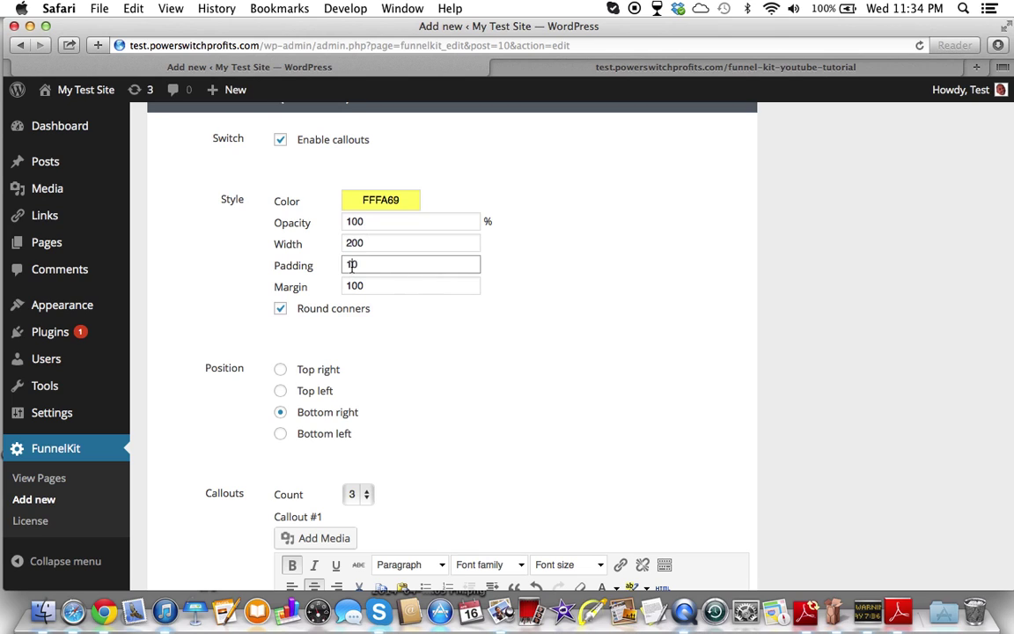
left_click_drag(355, 265, 331, 265)
type("5")
Save the page and reload the live funnel-kit-youtube-tutorial page to check the callouts' new size and spacing.
scroll(496, 389, "down", 20)
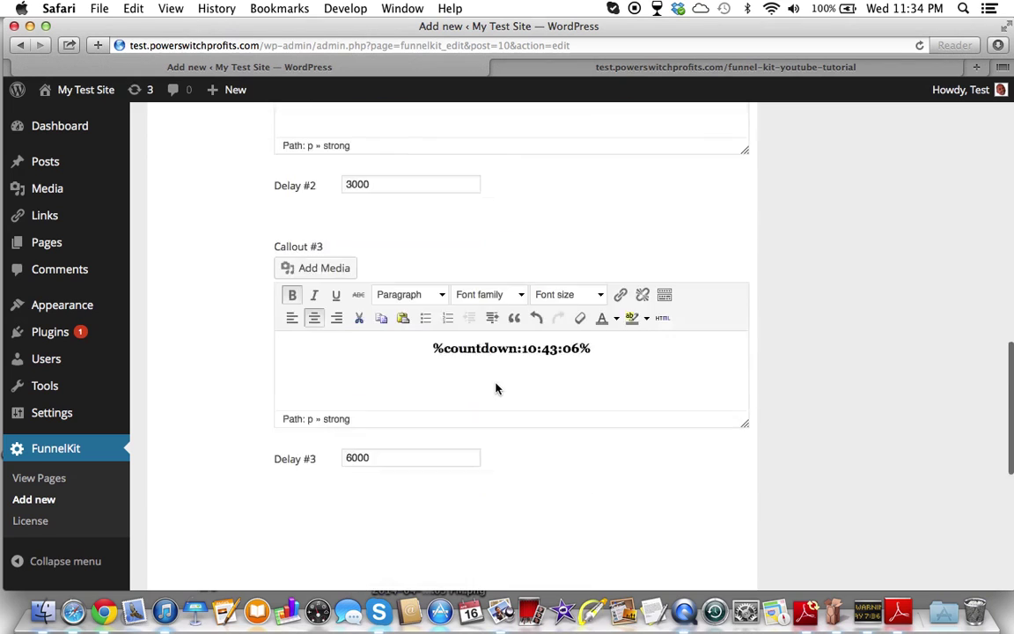
left_click(445, 415)
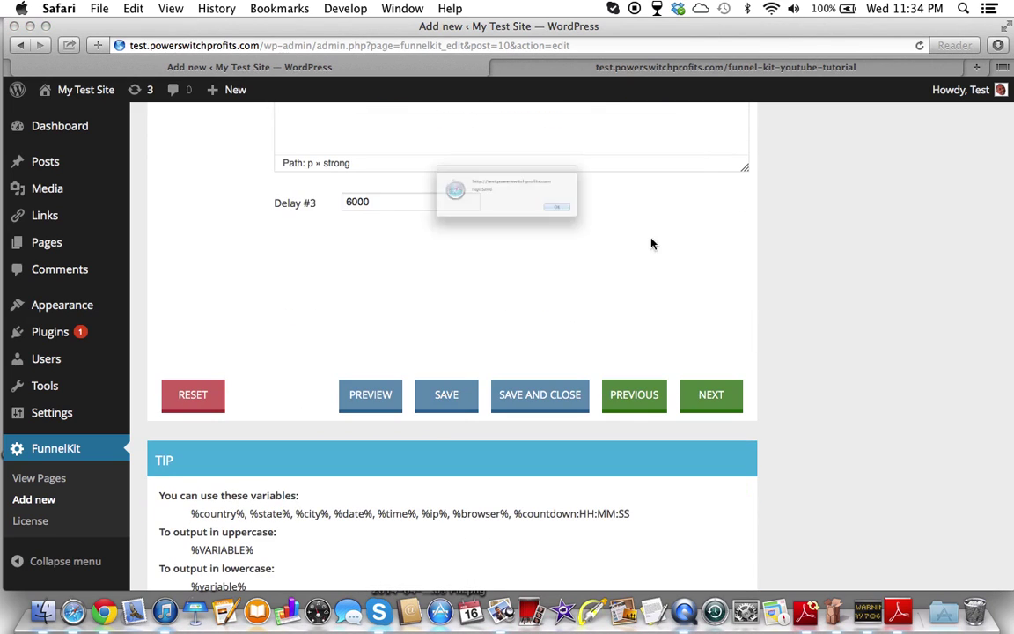
left_click(625, 229)
left_click(640, 68)
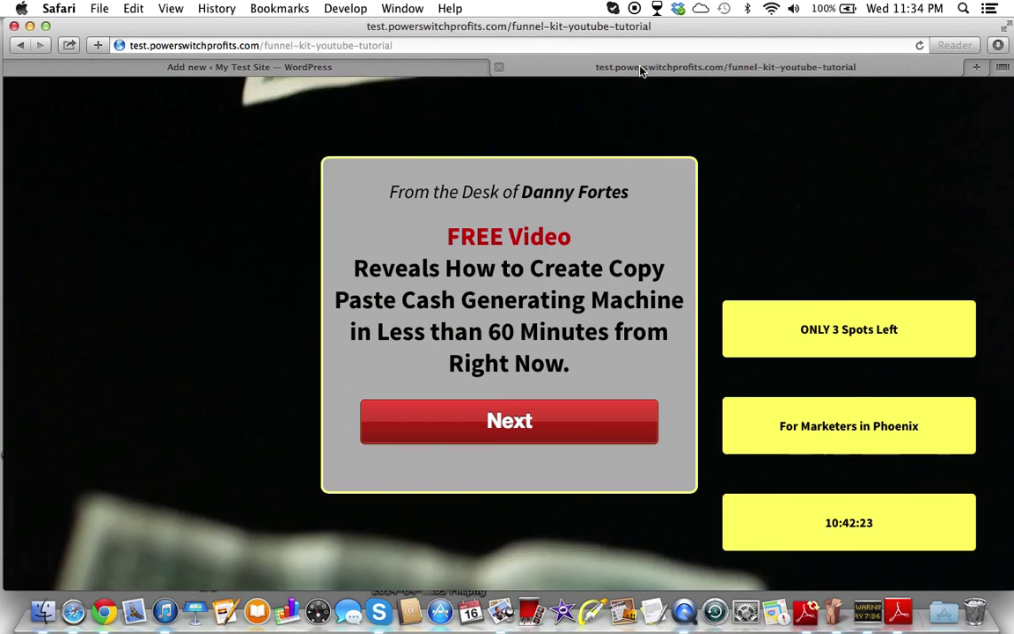
left_click(920, 45)
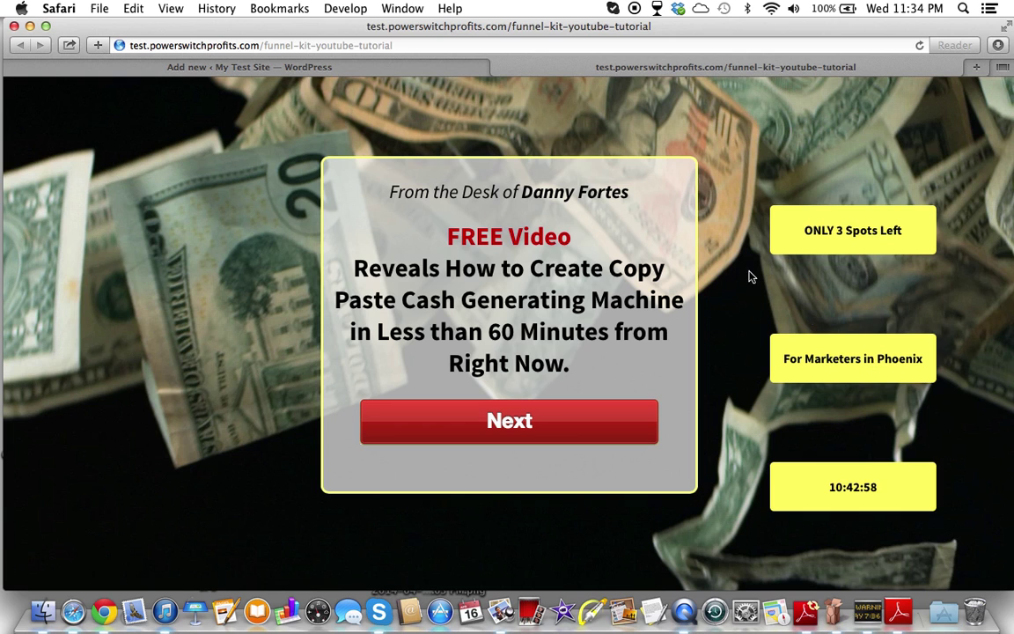
Return to the page editor and set the callout margin to 50.
left_click(304, 69)
scroll(303, 288, "up", 5)
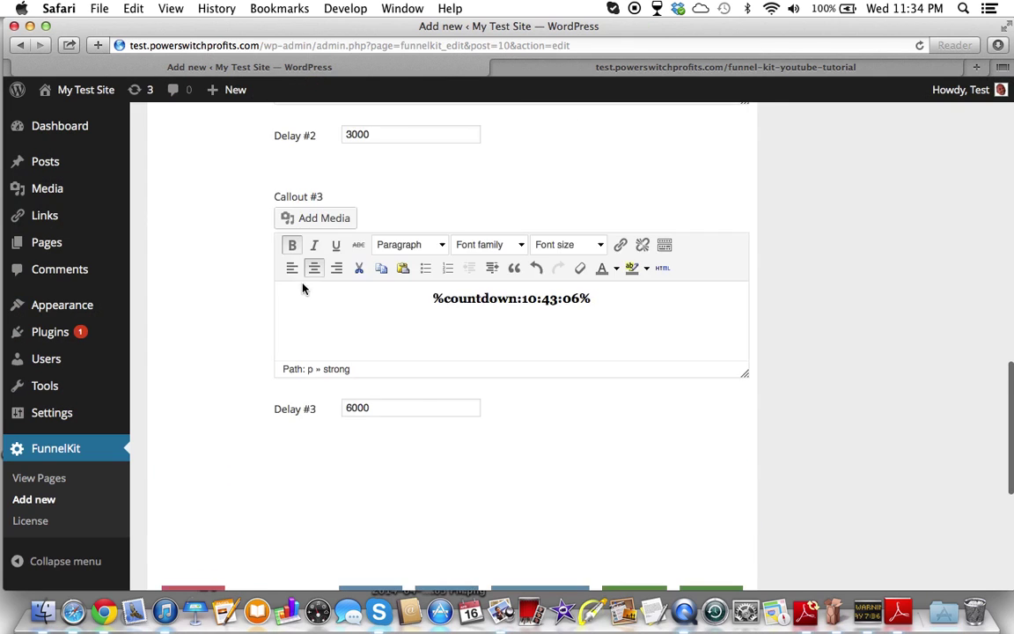
scroll(303, 288, "up", 10)
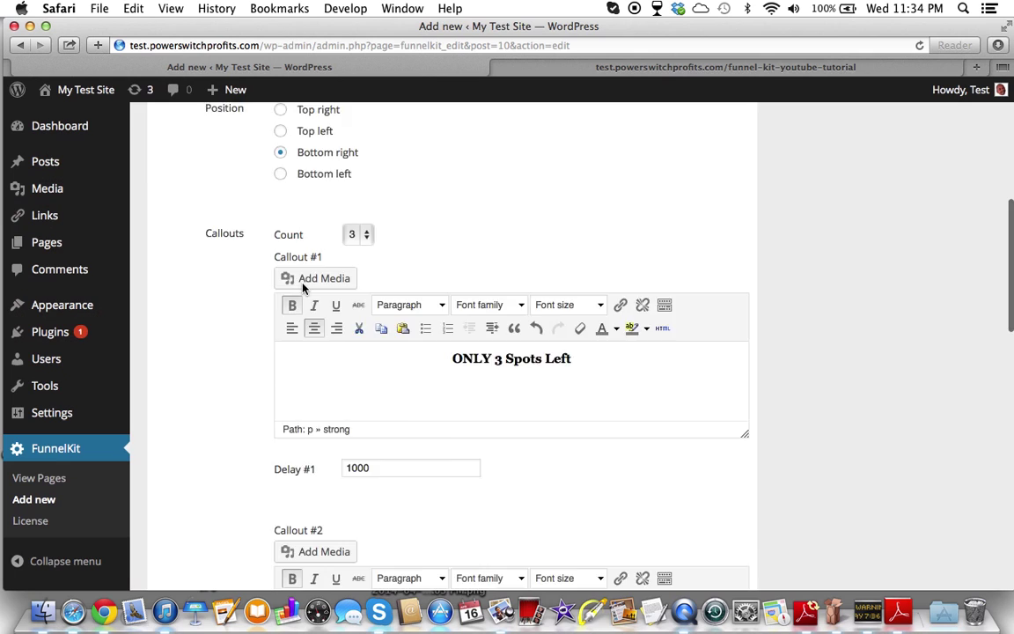
scroll(303, 288, "up", 2)
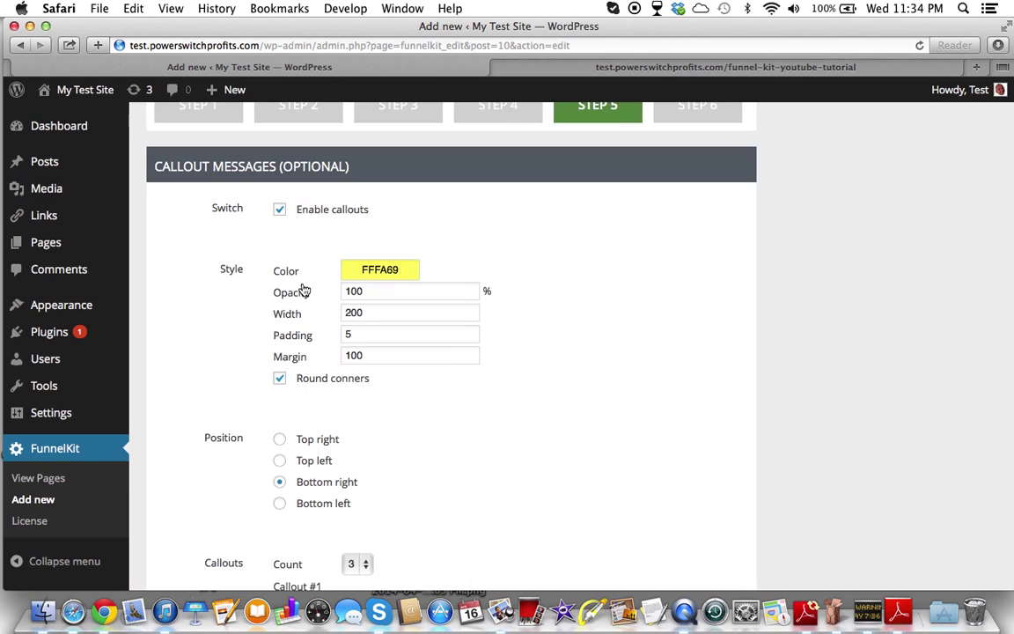
left_click(353, 354)
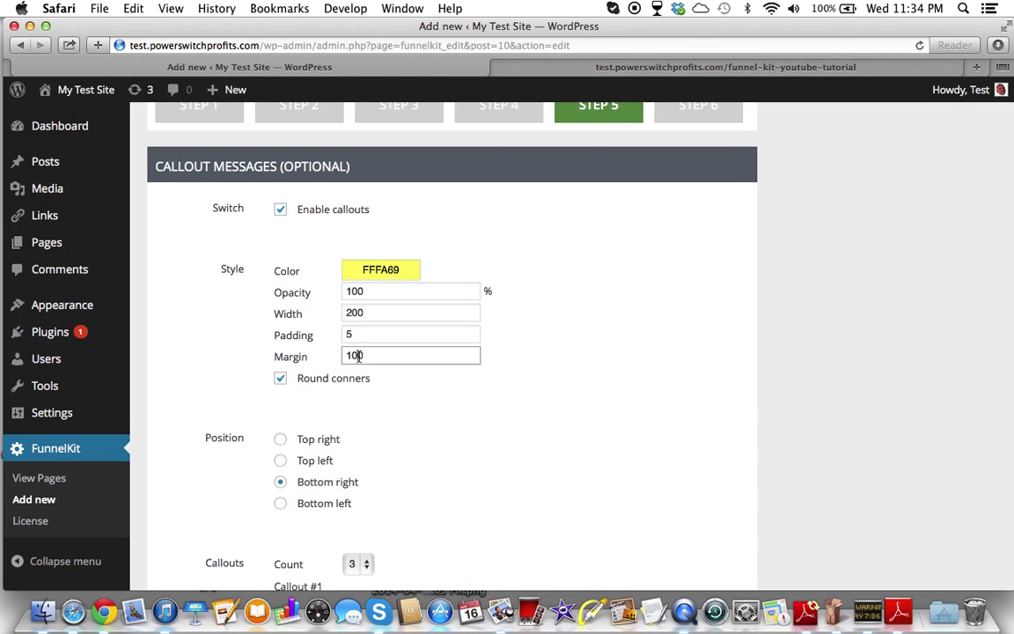
type("50")
key("Delete")
Save the page and reload the live funnel-kit-youtube-tutorial page to check the callouts with the reduced margin.
scroll(423, 461, "down", 15)
scroll(423, 461, "down", 5)
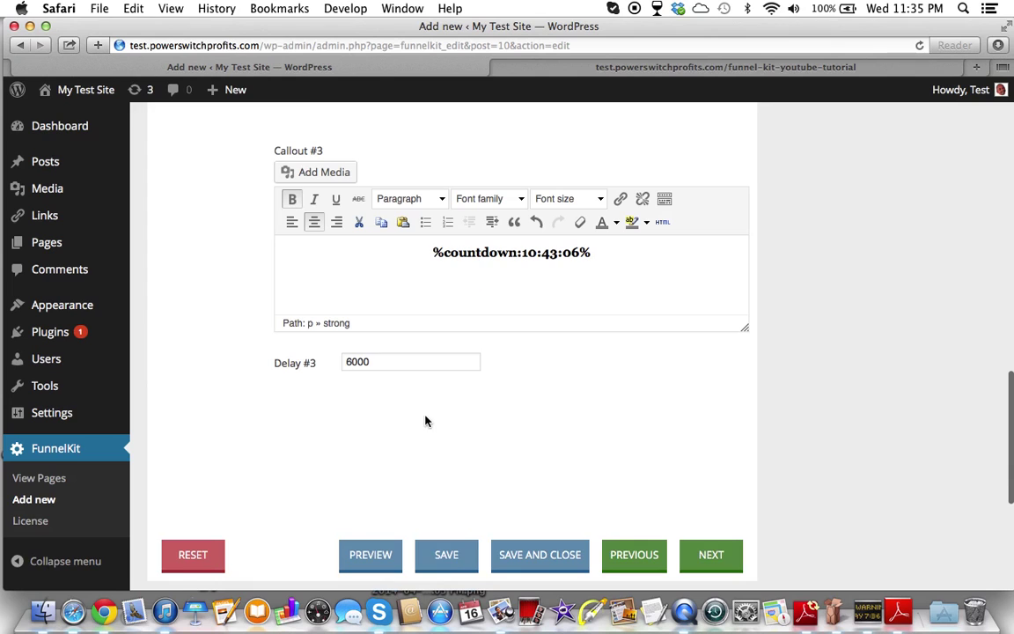
left_click(444, 554)
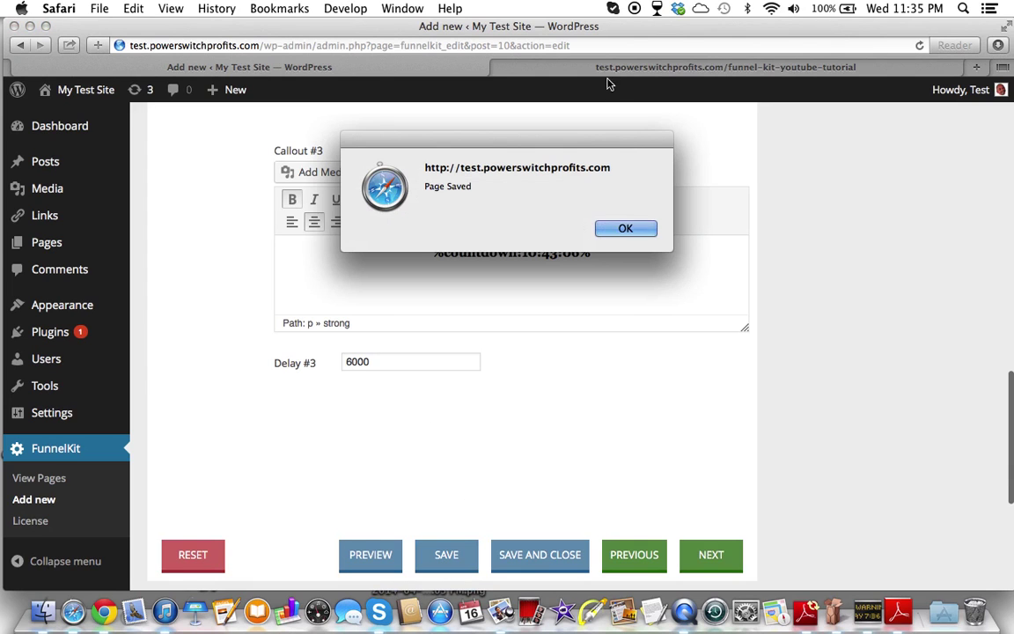
left_click(620, 227)
left_click(579, 69)
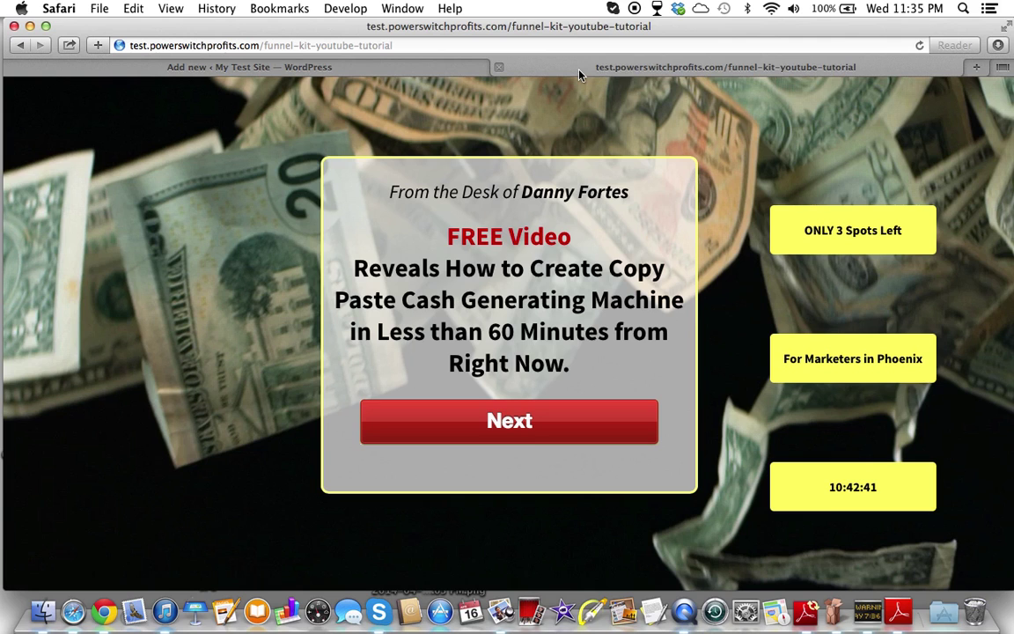
left_click(919, 44)
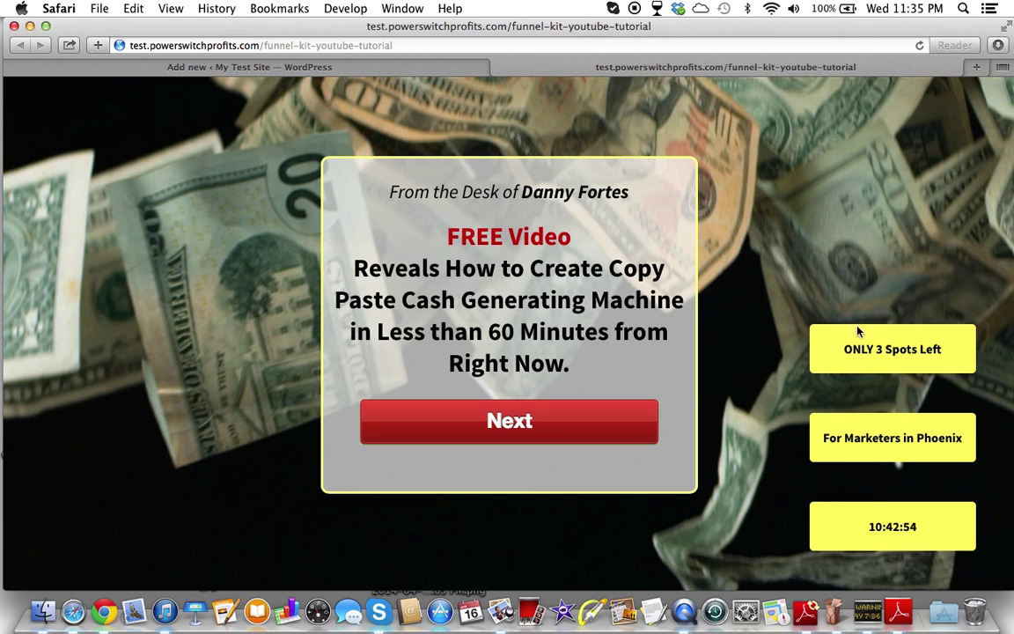
Go back to the page editor and review the callout style, position, text and delay settings of all three callouts.
left_click(365, 66)
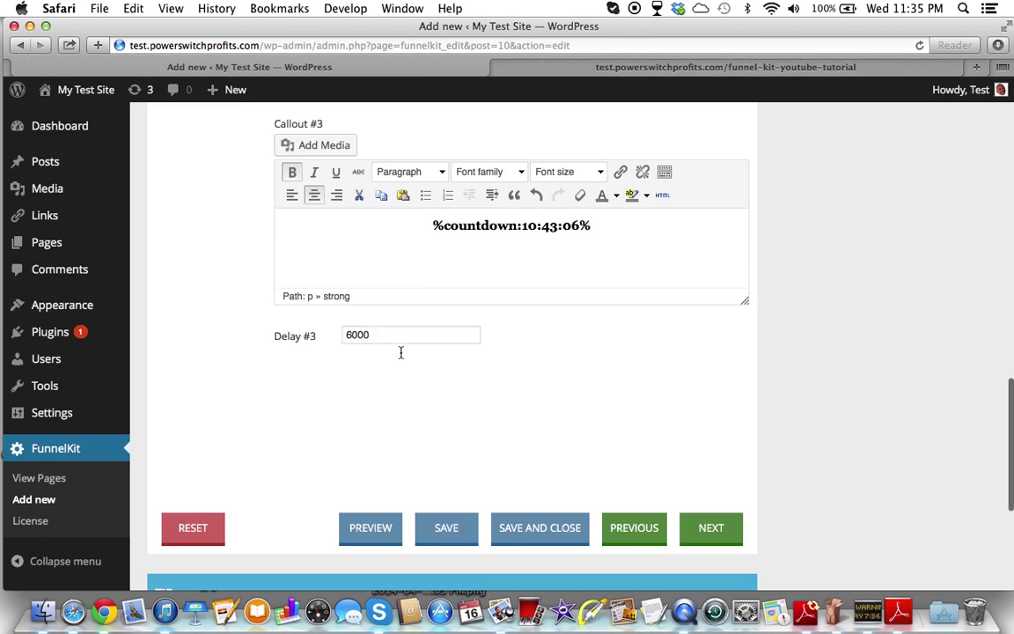
scroll(400, 352, "up", 2)
scroll(400, 352, "up", 5)
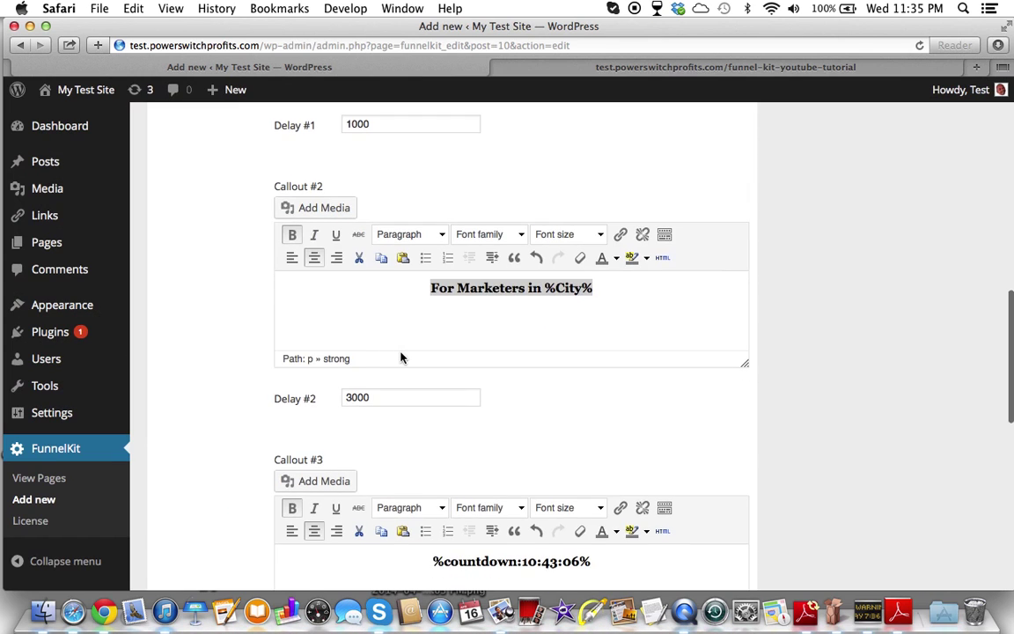
scroll(400, 357, "down", 1)
scroll(400, 356, "down", 4)
scroll(400, 354, "up", 17)
scroll(401, 354, "up", 1)
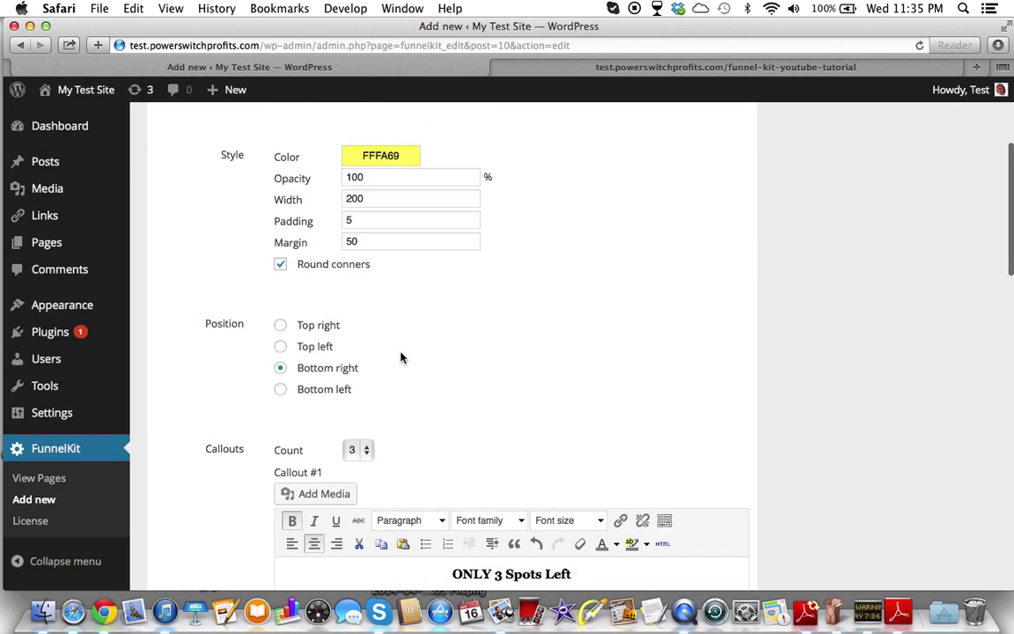
scroll(401, 356, "up", 3)
scroll(401, 357, "down", 5)
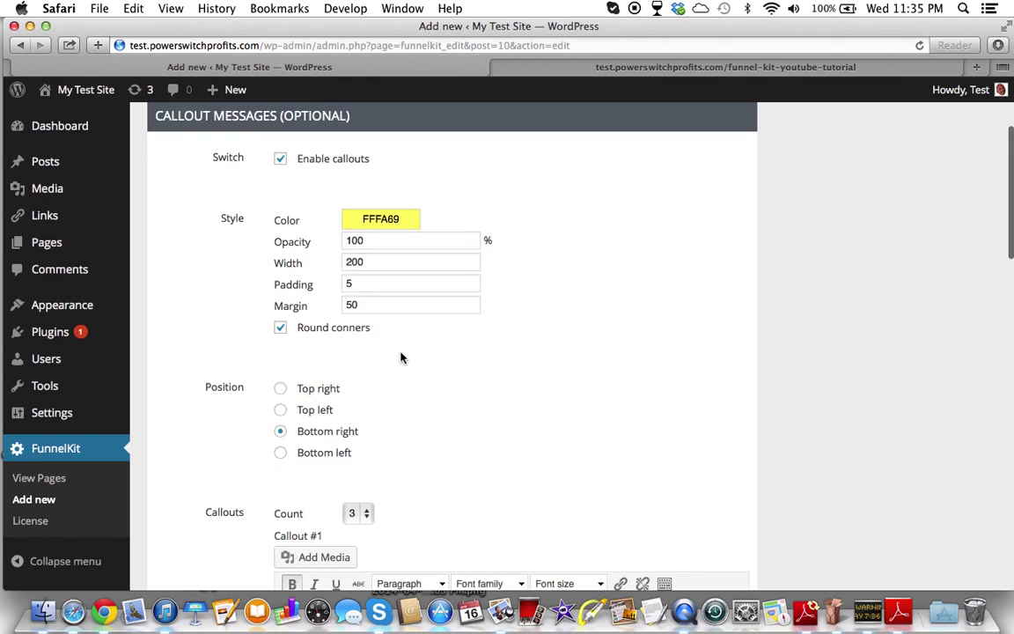
scroll(400, 356, "down", 8)
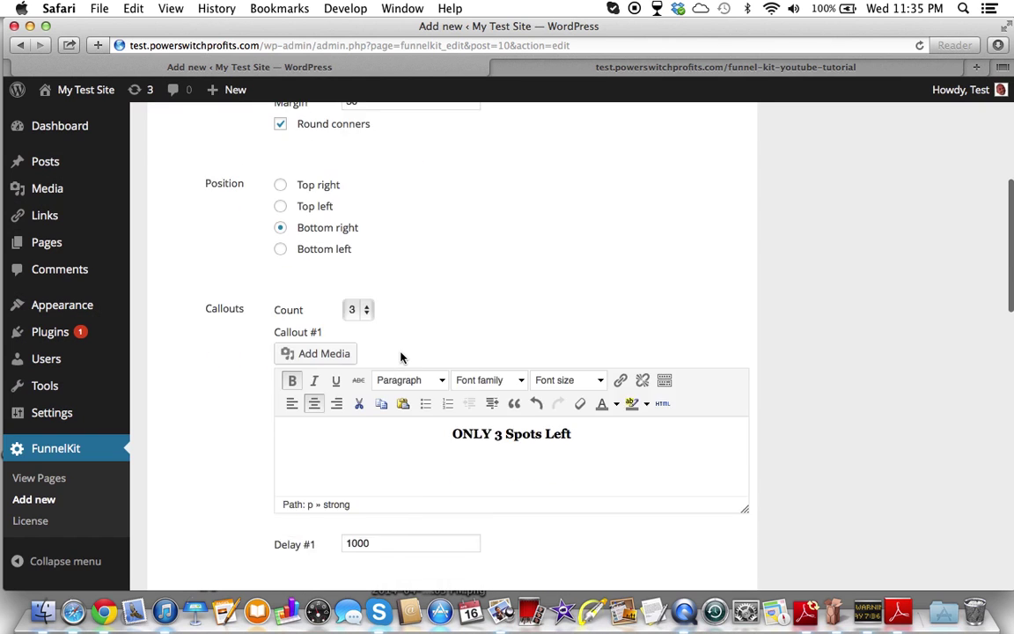
scroll(401, 356, "down", 7)
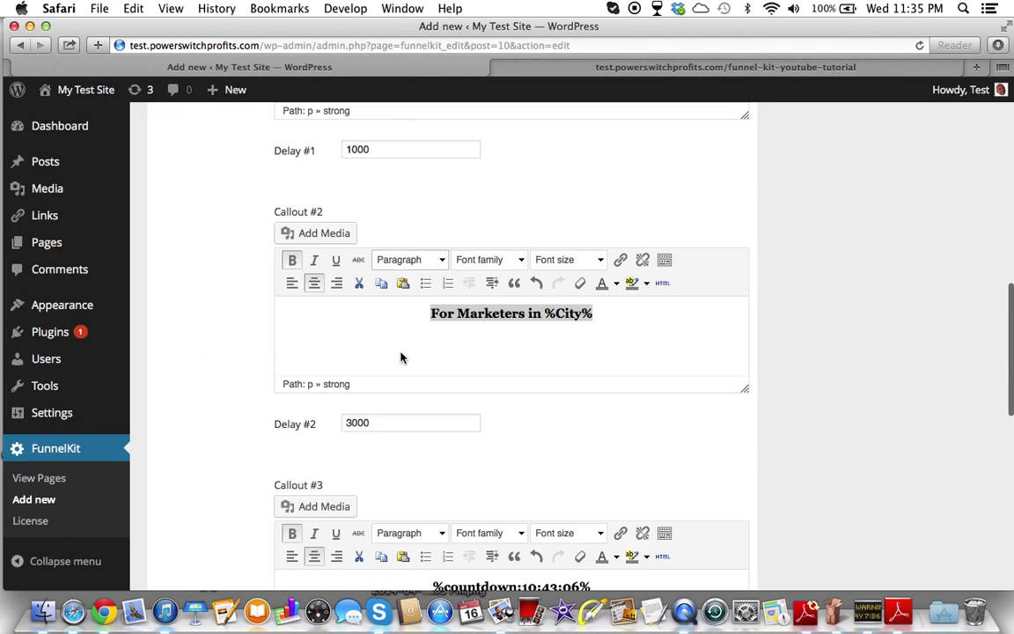
scroll(400, 357, "down", 4)
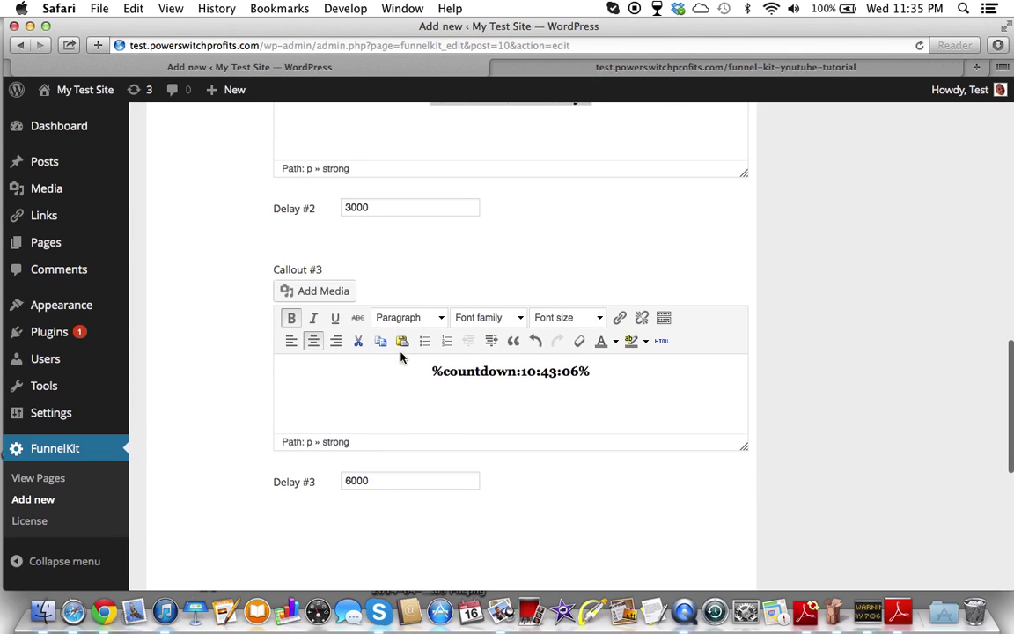
scroll(401, 357, "up", 3)
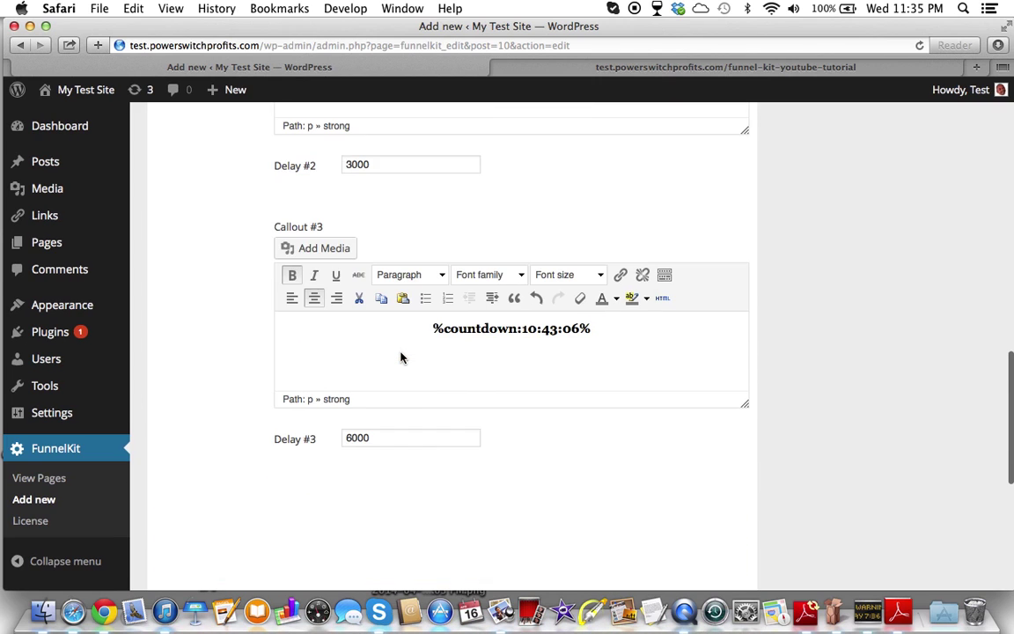
scroll(401, 352, "up", 4)
scroll(401, 357, "up", 9)
scroll(499, 299, "up", 14)
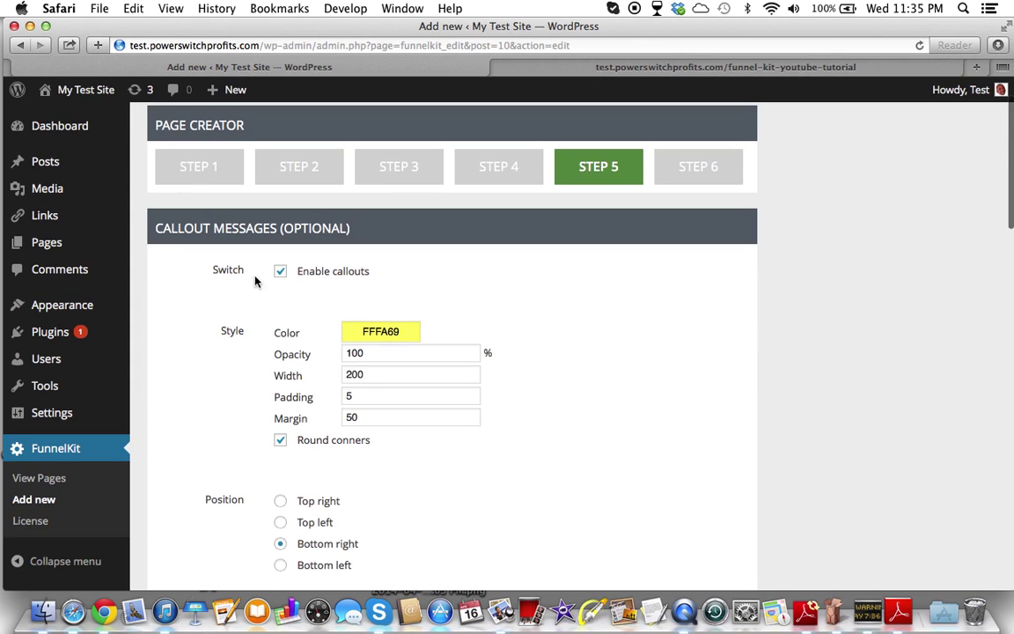
Set the callout opacity to 0%.
left_click(384, 358)
left_click_drag(385, 359, 336, 356)
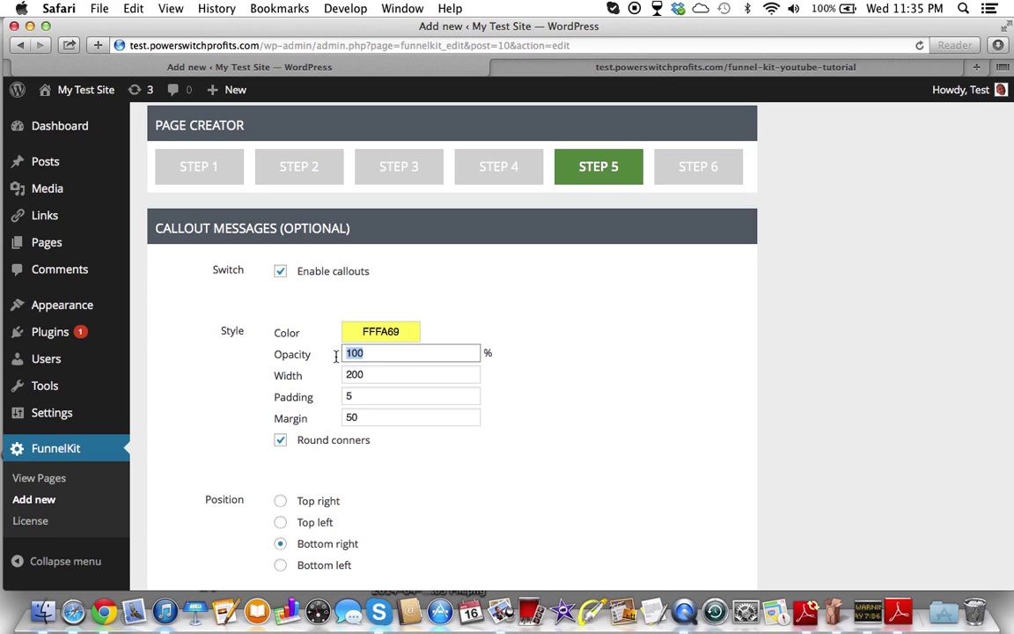
type("0")
Copy the callout color code FFFA69 and apply #FFFA69 as the text color of Callout #1, "ONLY 3 Spots Left".
left_click_drag(362, 334, 400, 334)
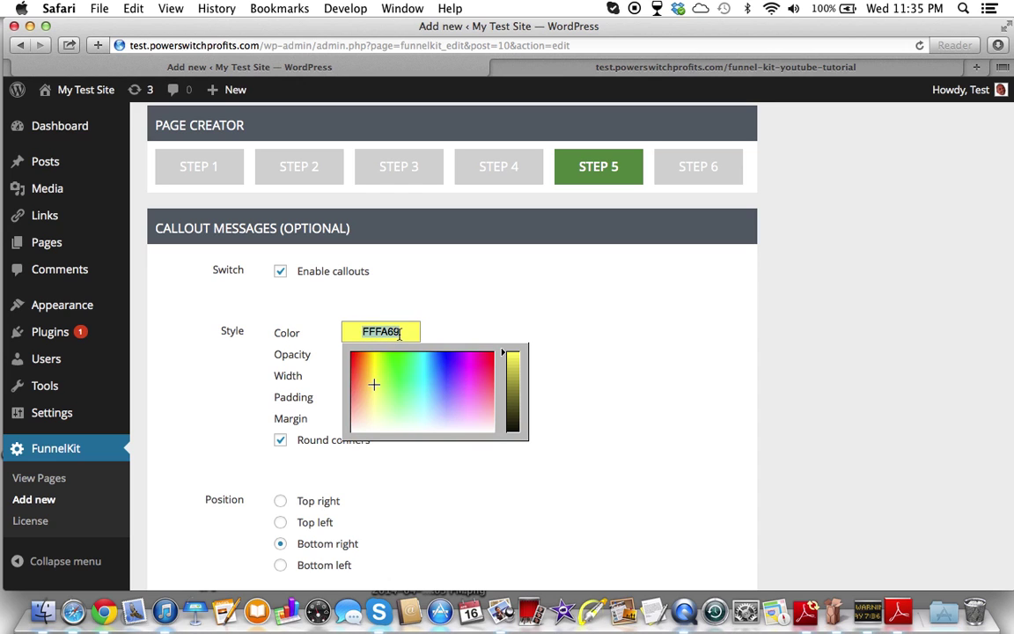
left_click(658, 355)
scroll(658, 353, "down", 5)
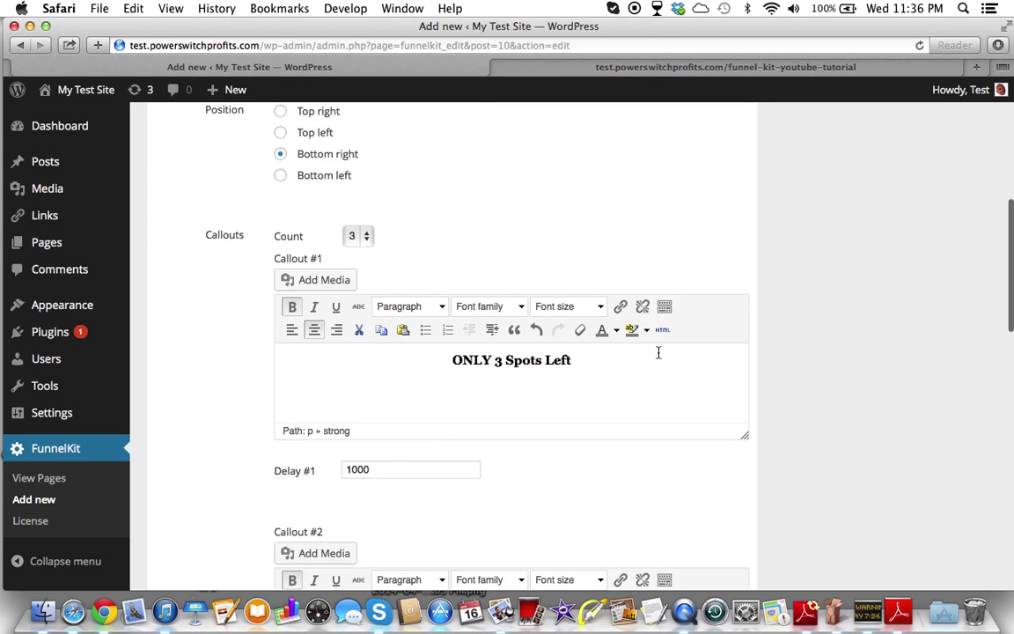
left_click_drag(452, 361, 571, 355)
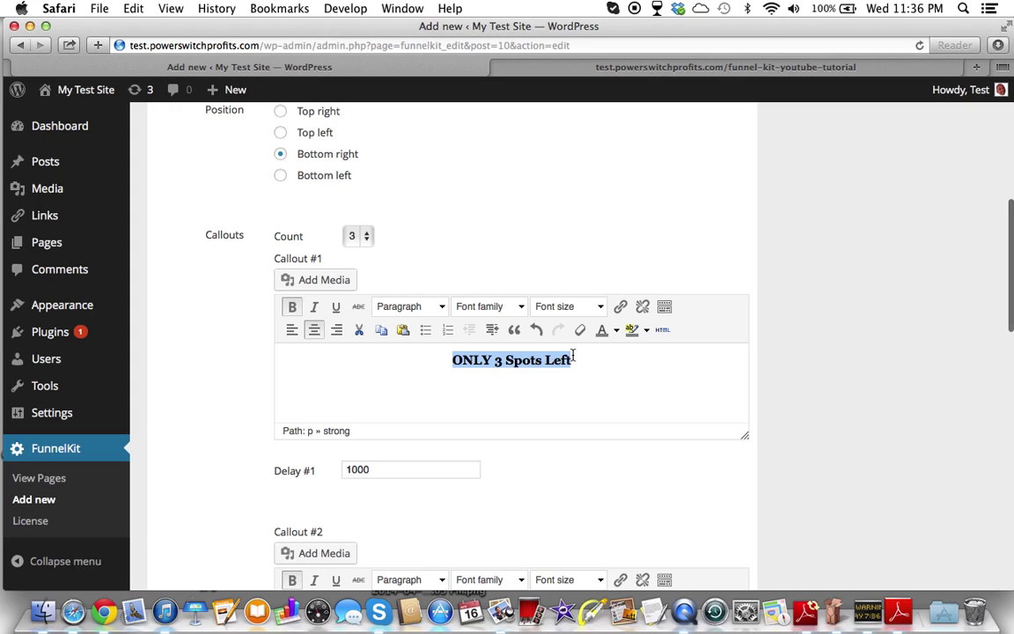
left_click(616, 330)
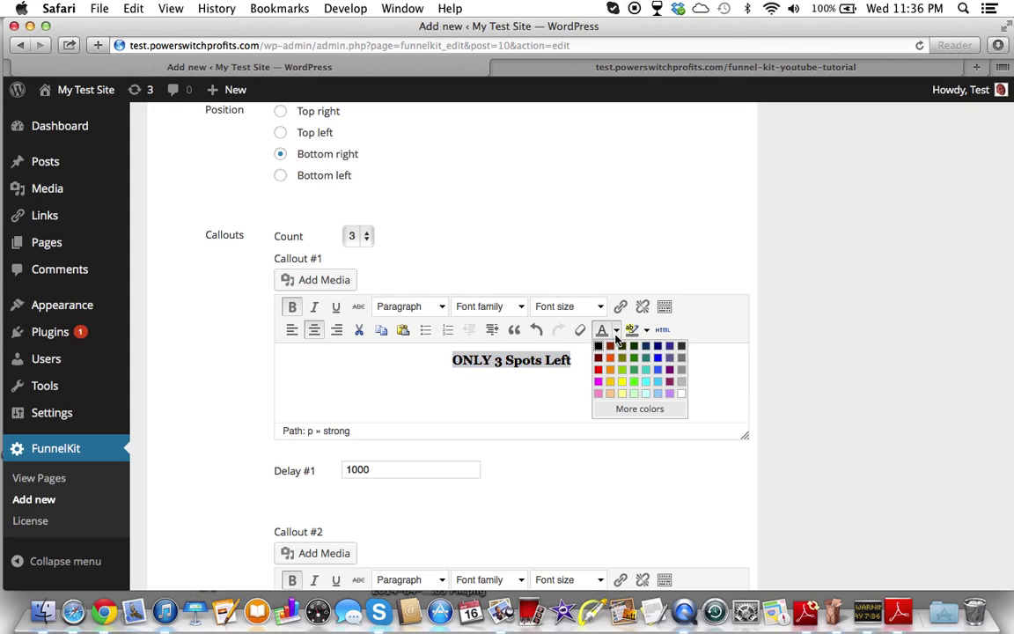
left_click(623, 409)
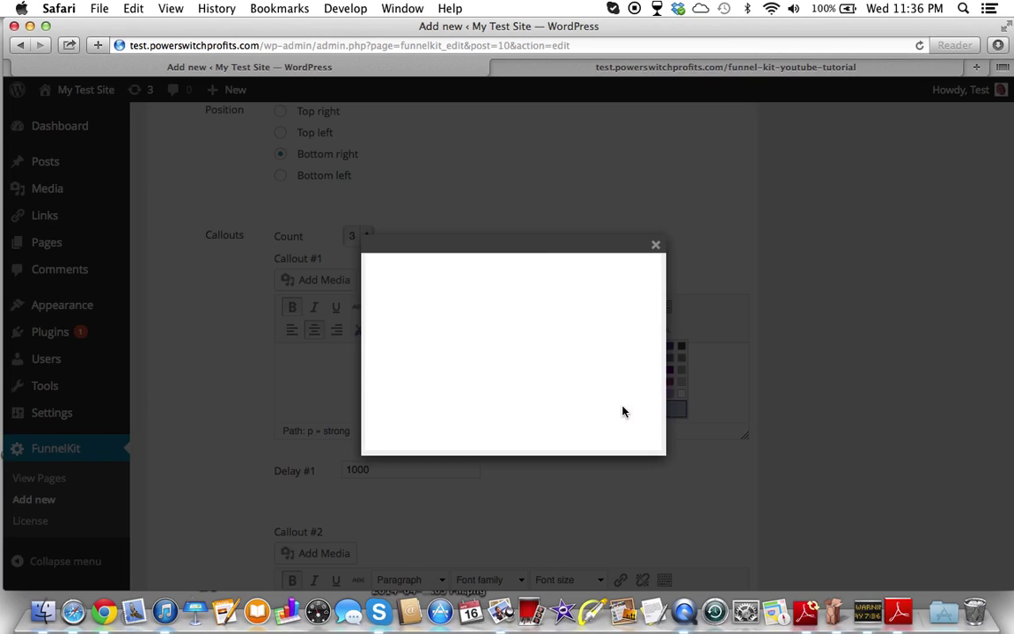
triple_click(540, 439)
type("#fff6a3")
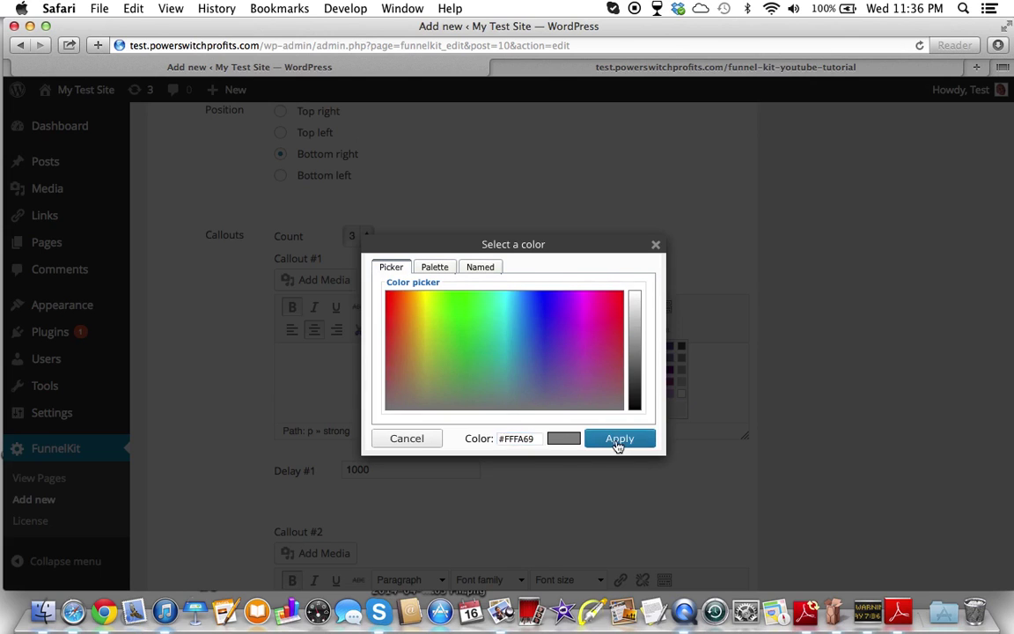
left_click(618, 440)
Apply the same custom text color, #FFFA69, to the Callout #2 text "For Marketers in %City%".
scroll(548, 517, "down", 4)
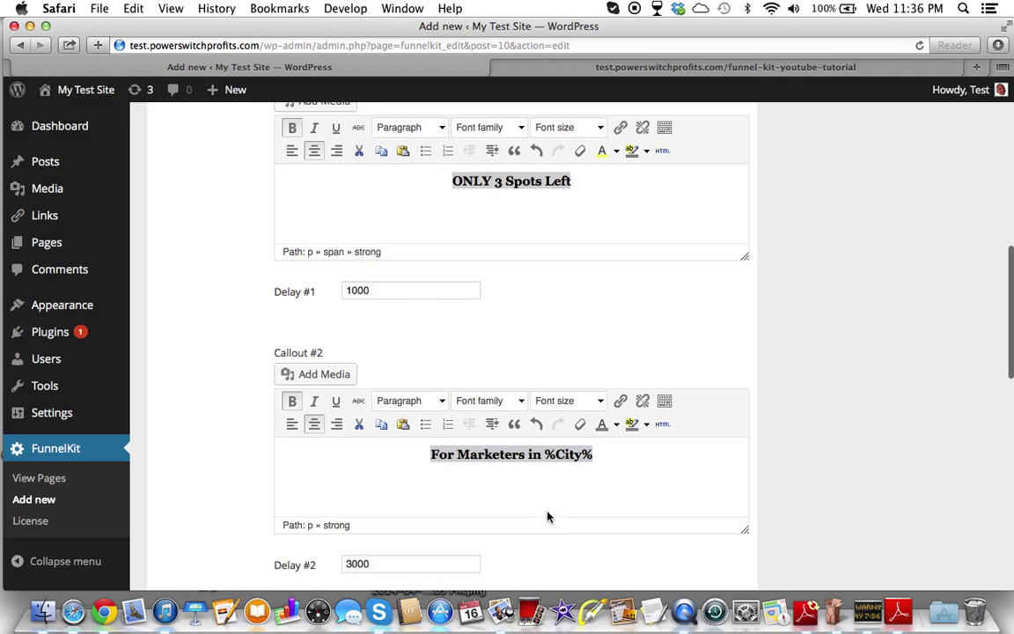
triple_click(536, 507)
left_click(435, 458)
left_click_drag(435, 457, 594, 460)
left_click(616, 425)
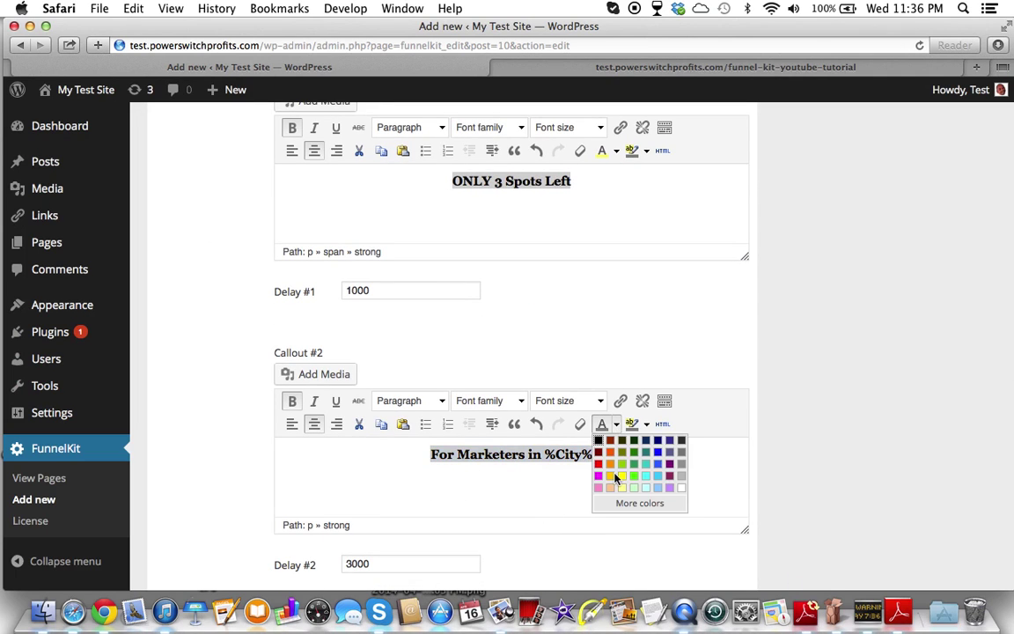
left_click(619, 502)
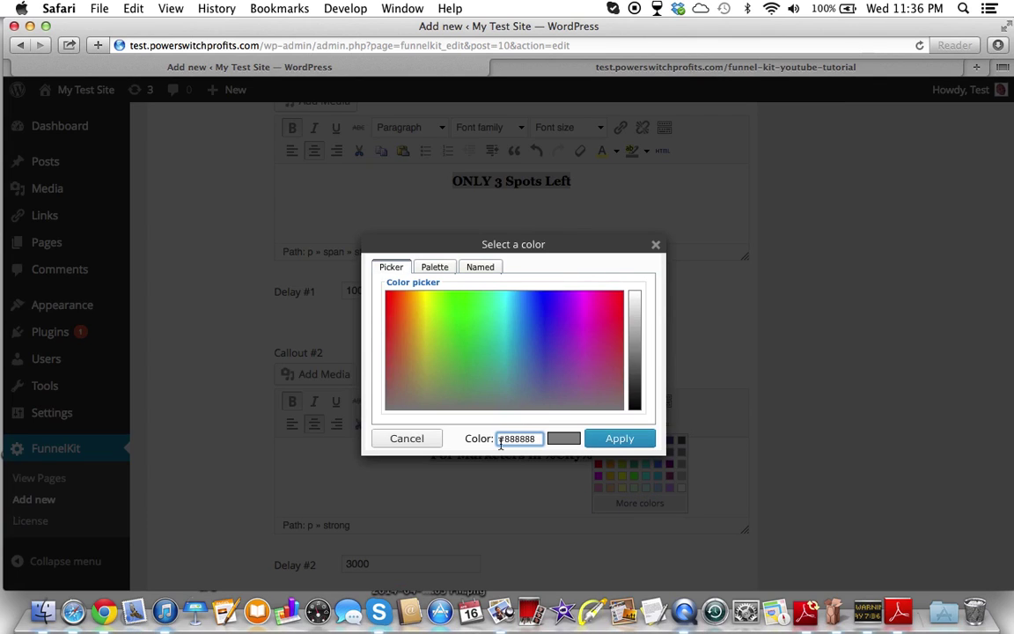
triple_click(506, 439)
key("Return")
Color the countdown text in Callout #3 with the same custom yellow, #FFFA69.
scroll(447, 483, "down", 5)
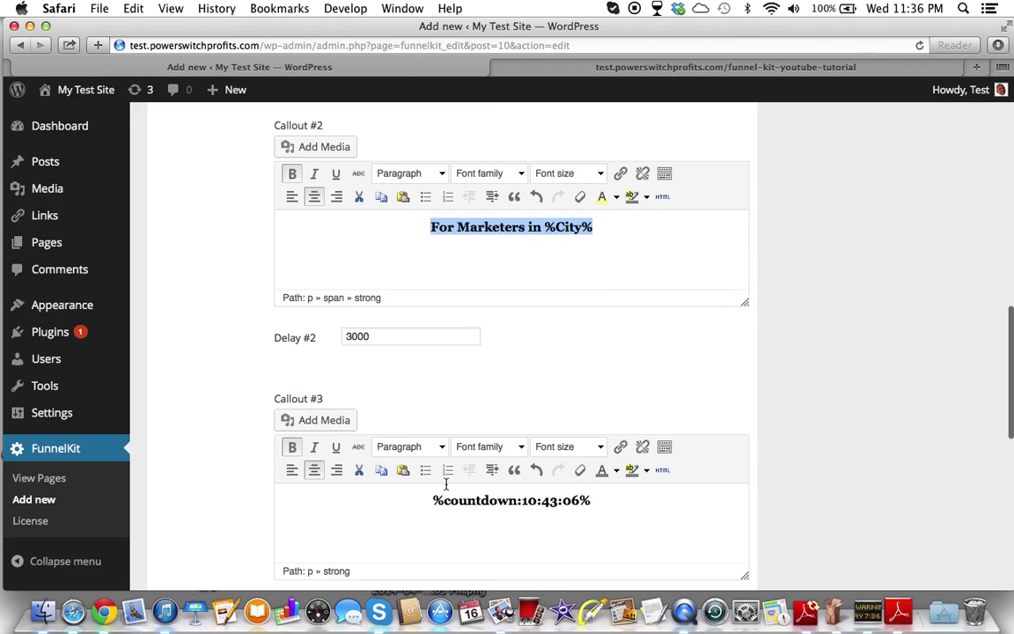
left_click(443, 513)
left_click_drag(432, 500, 407, 498)
left_click(534, 498)
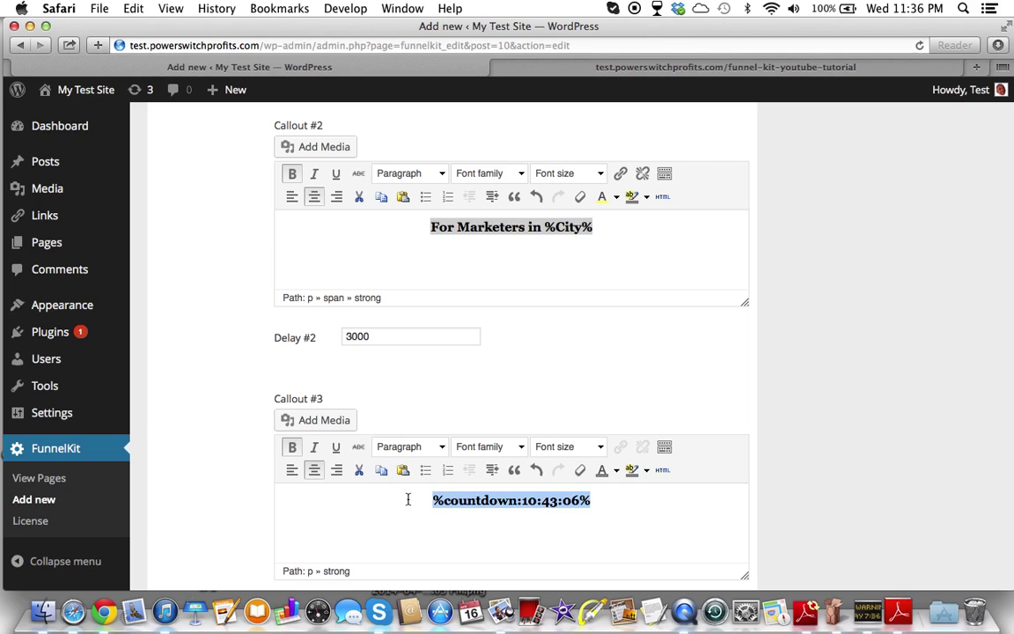
left_click(615, 469)
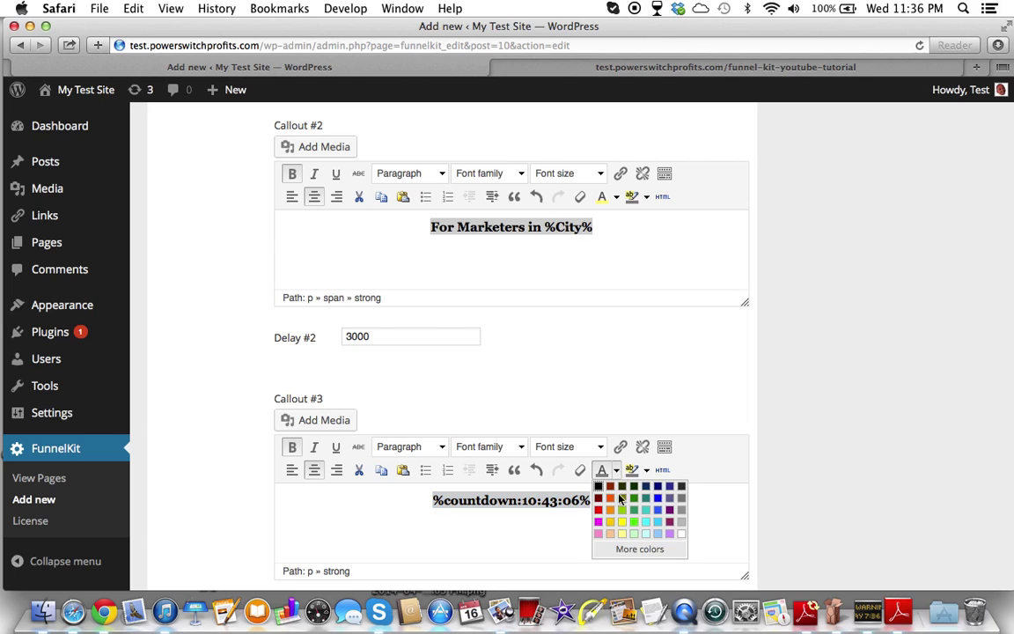
left_click(627, 547)
left_click_drag(506, 437, 544, 437)
type("#FFF943")
left_click(608, 446)
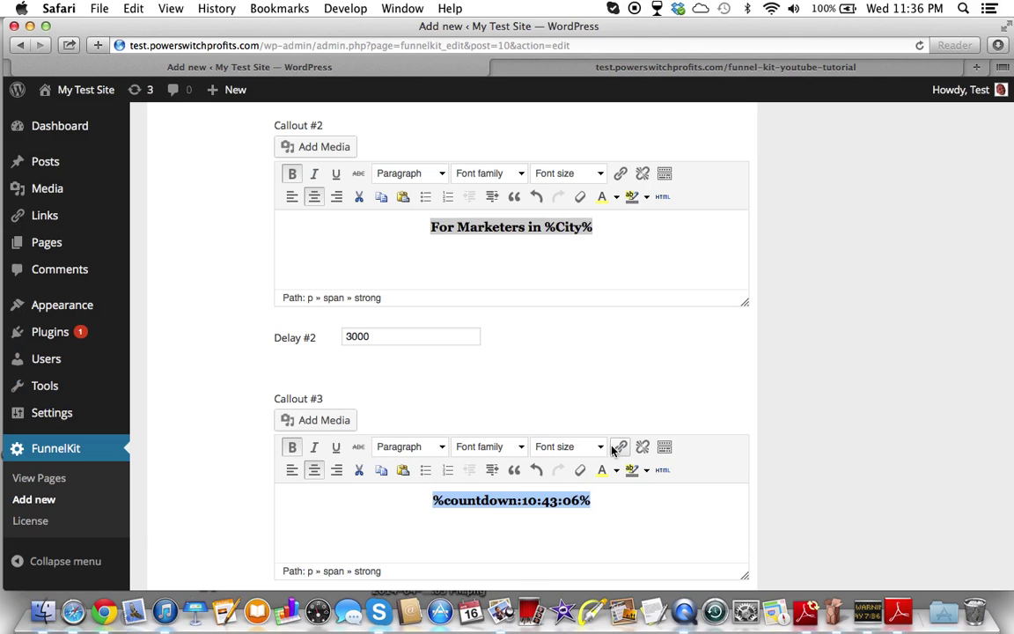
Save the callout settings and reload the live funnel-kit-youtube-tutorial page to check the callouts.
scroll(568, 542, "down", 2)
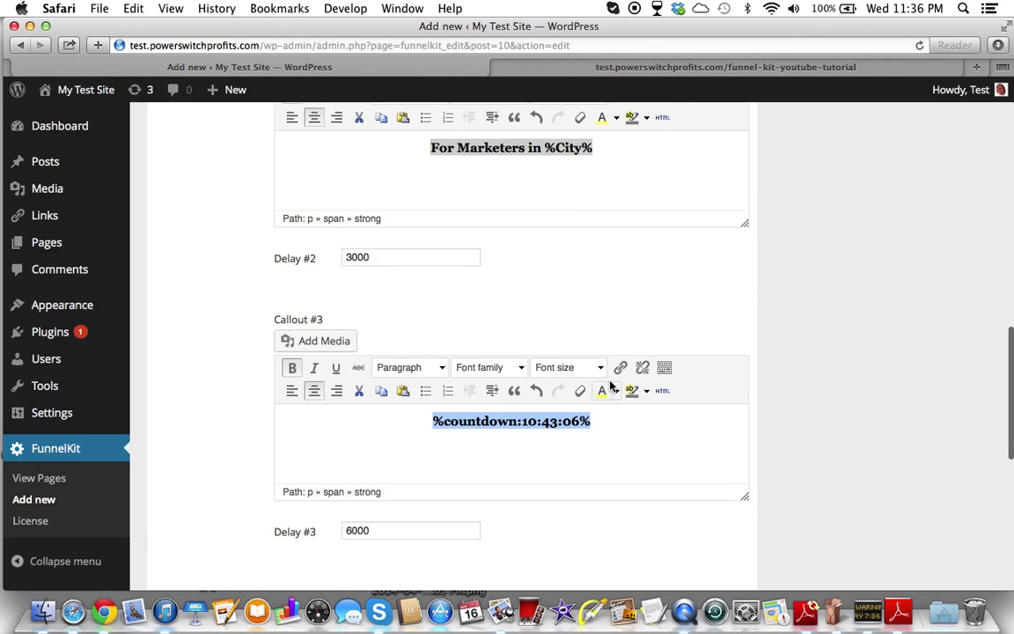
scroll(519, 438, "down", 3)
scroll(519, 441, "down", 3)
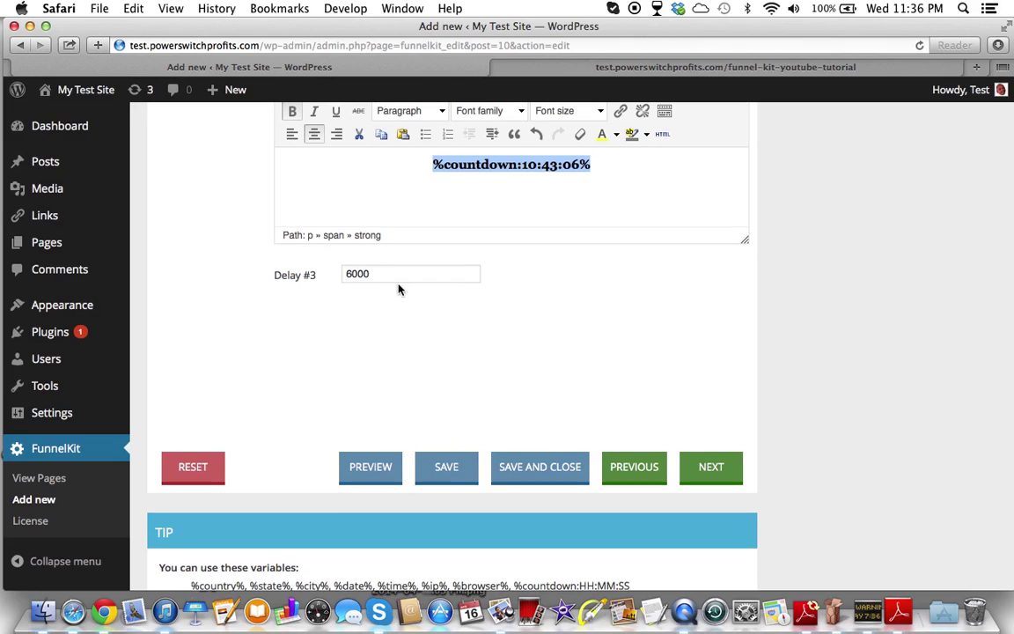
left_click(447, 472)
left_click(613, 231)
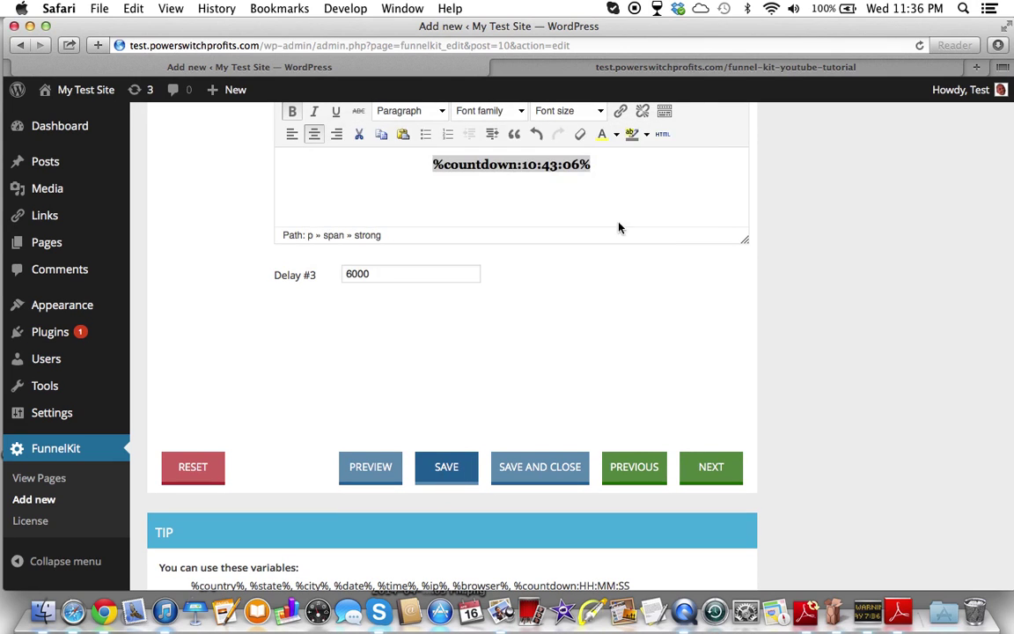
left_click(535, 64)
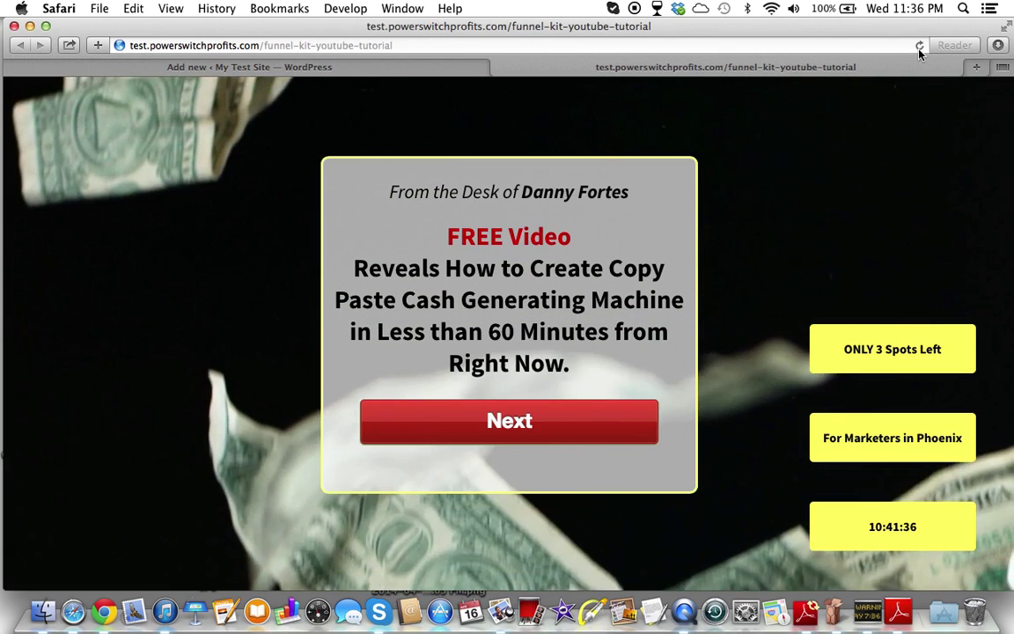
left_click(920, 46)
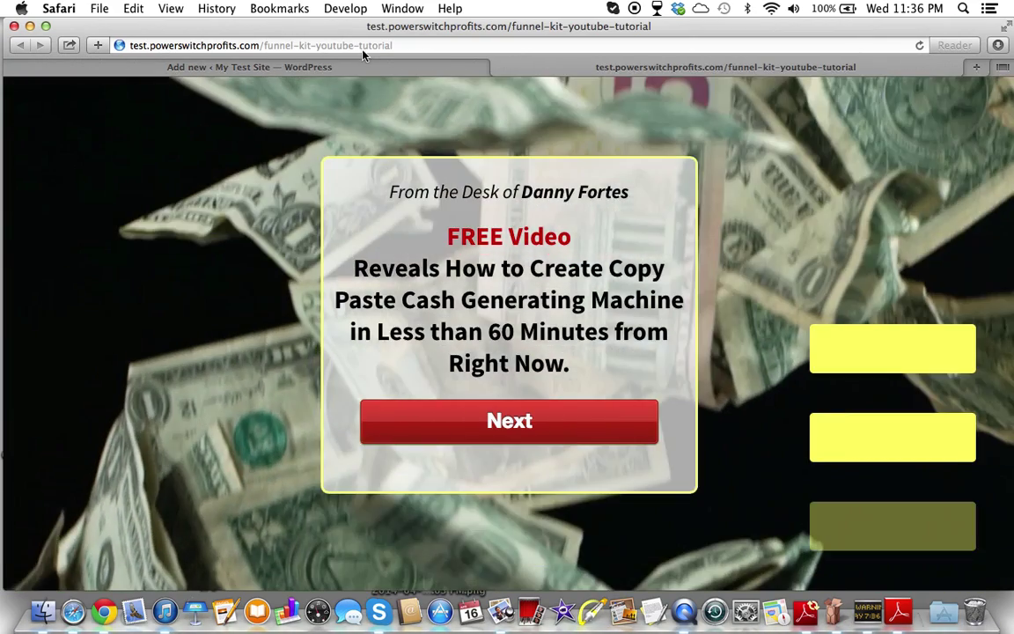
Return to the page editor and review the callout style settings and callout texts.
left_click(368, 71)
scroll(414, 199, "up", 15)
scroll(410, 212, "down", 3)
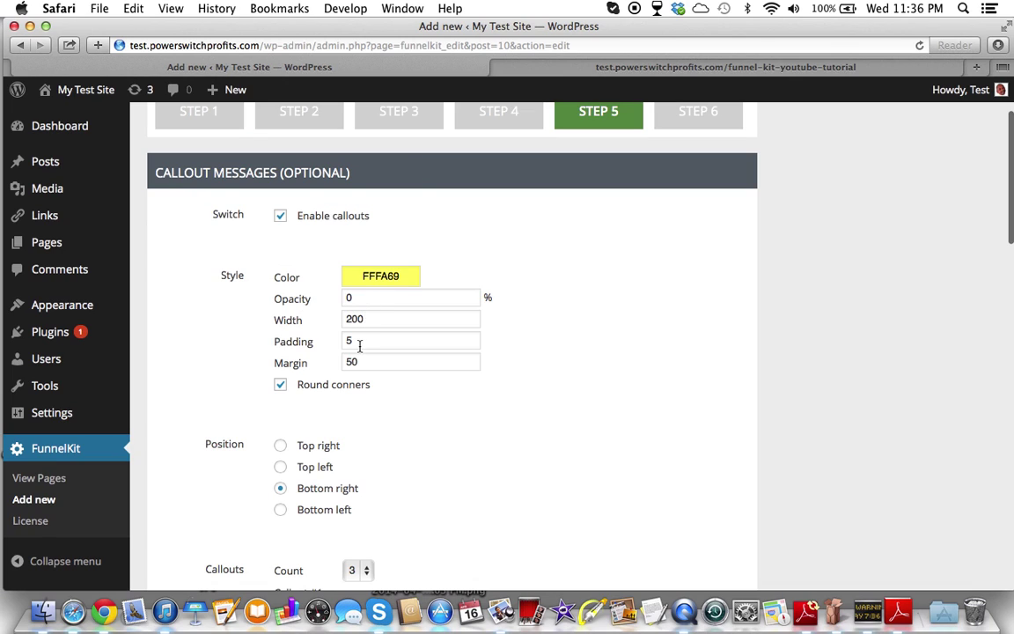
left_click(382, 279)
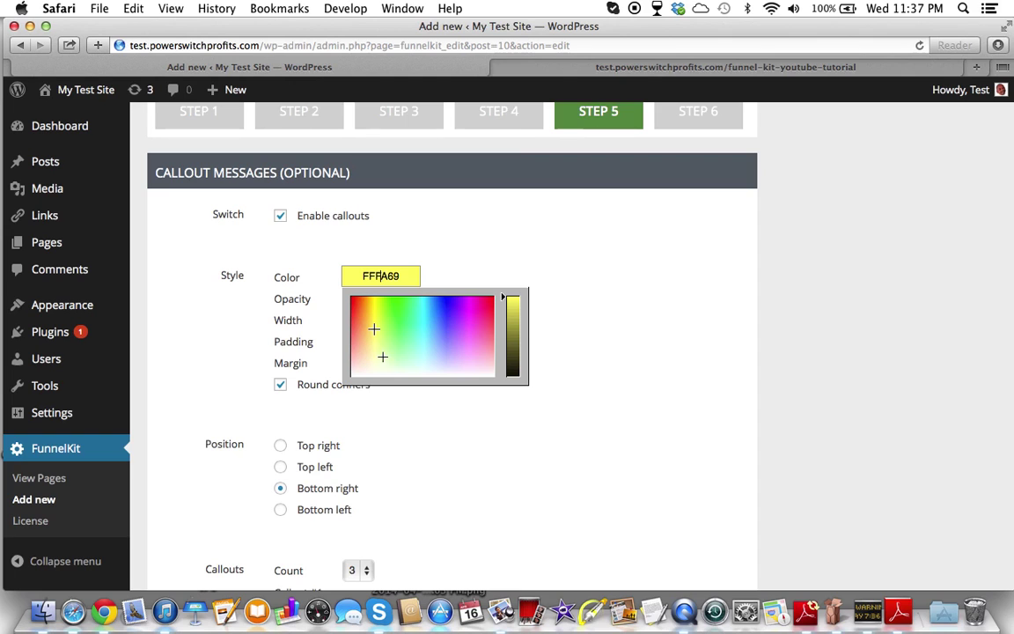
scroll(358, 465, "down", 1)
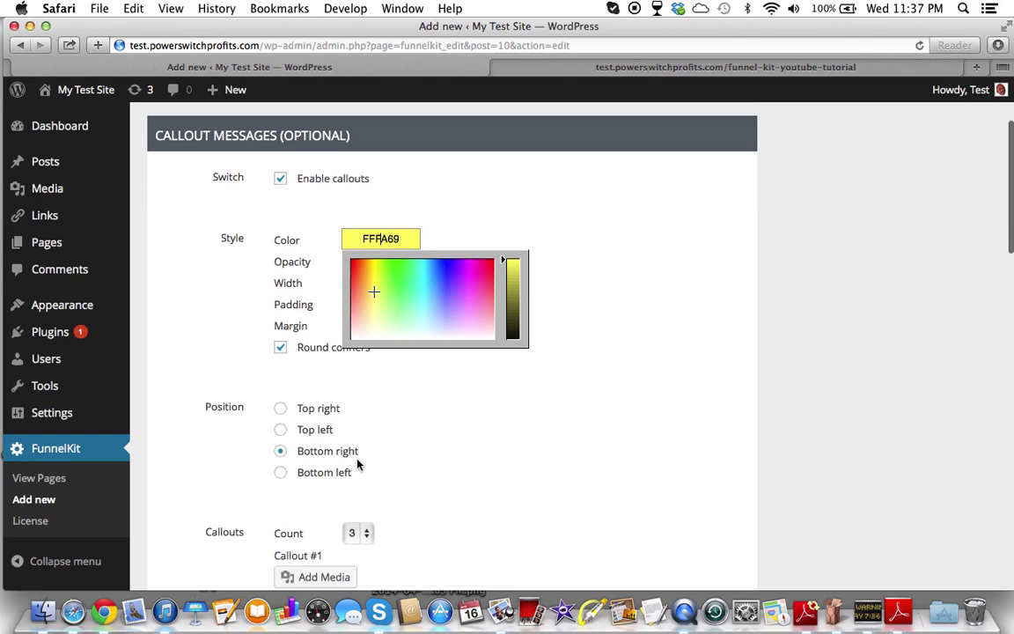
left_click(454, 446)
scroll(454, 446, "down", 2)
scroll(453, 446, "down", 5)
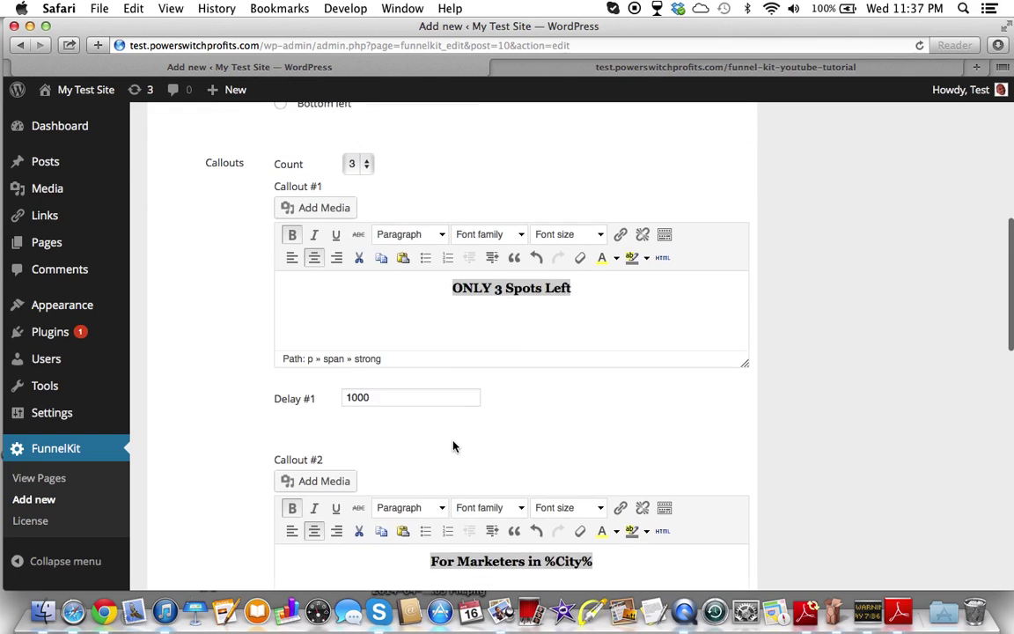
Set the callout color to white, FFFFFF.
scroll(453, 446, "up", 10)
left_click(384, 363)
left_click(382, 340)
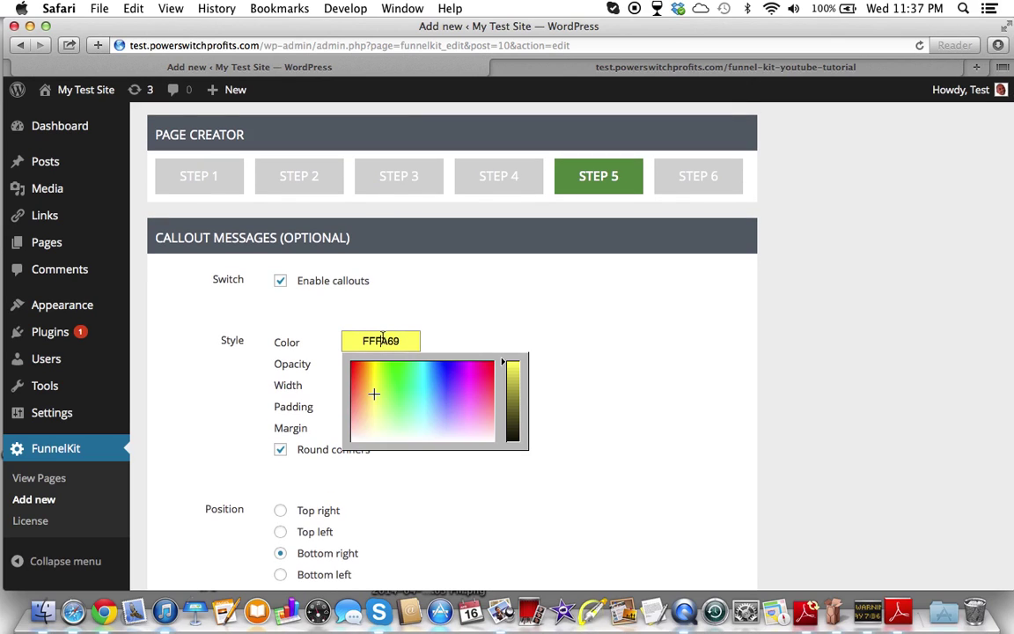
left_click_drag(375, 394, 350, 438)
left_click(353, 440)
left_click(464, 477)
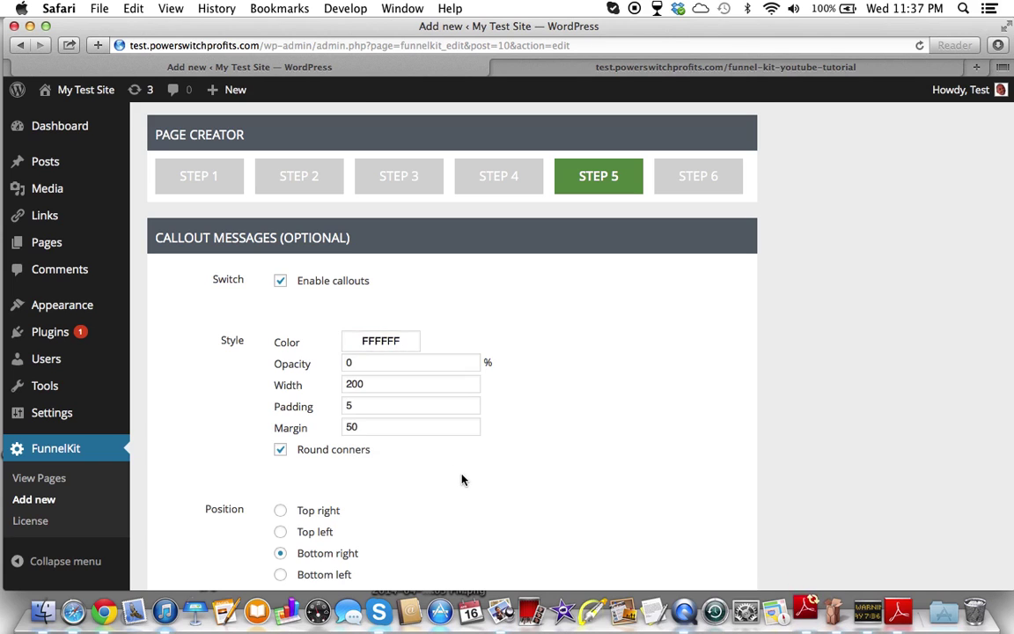
Set the number of callouts to 4.
scroll(464, 477, "down", 5)
scroll(462, 474, "down", 8)
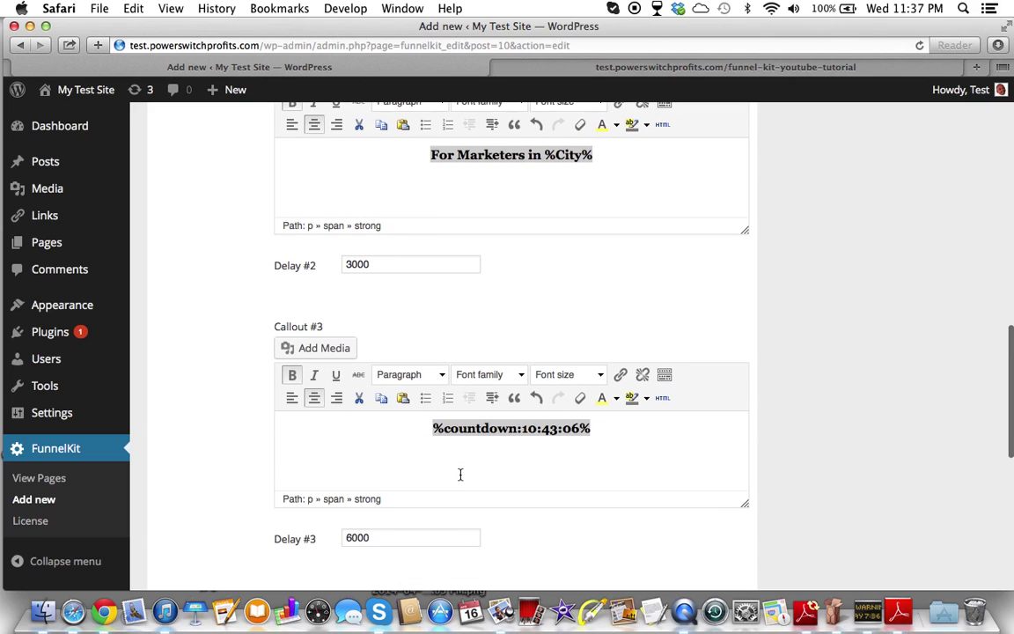
scroll(335, 405, "down", 1)
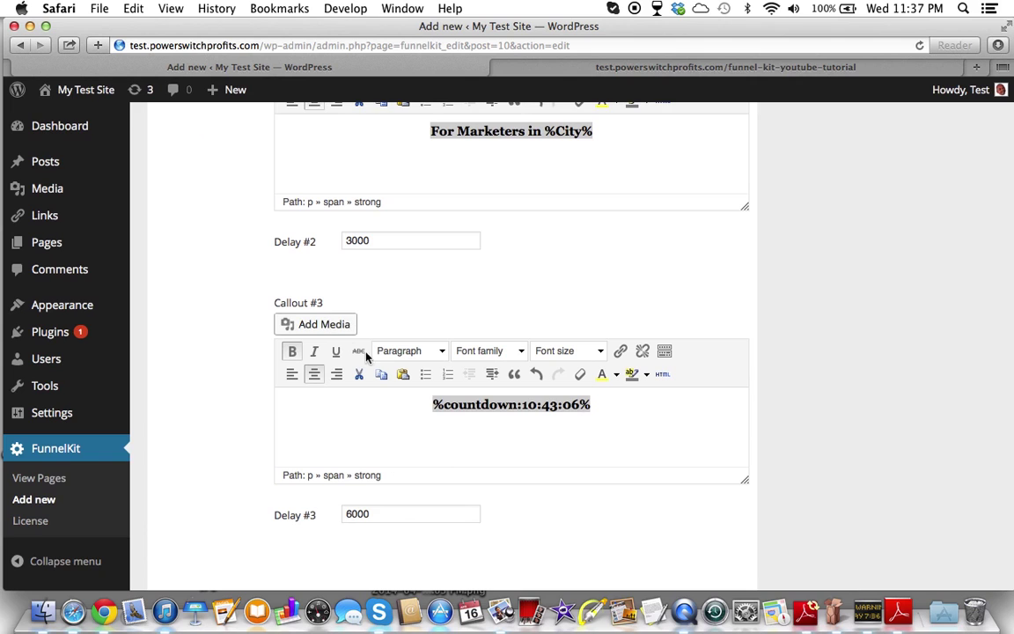
scroll(588, 396, "down", 5)
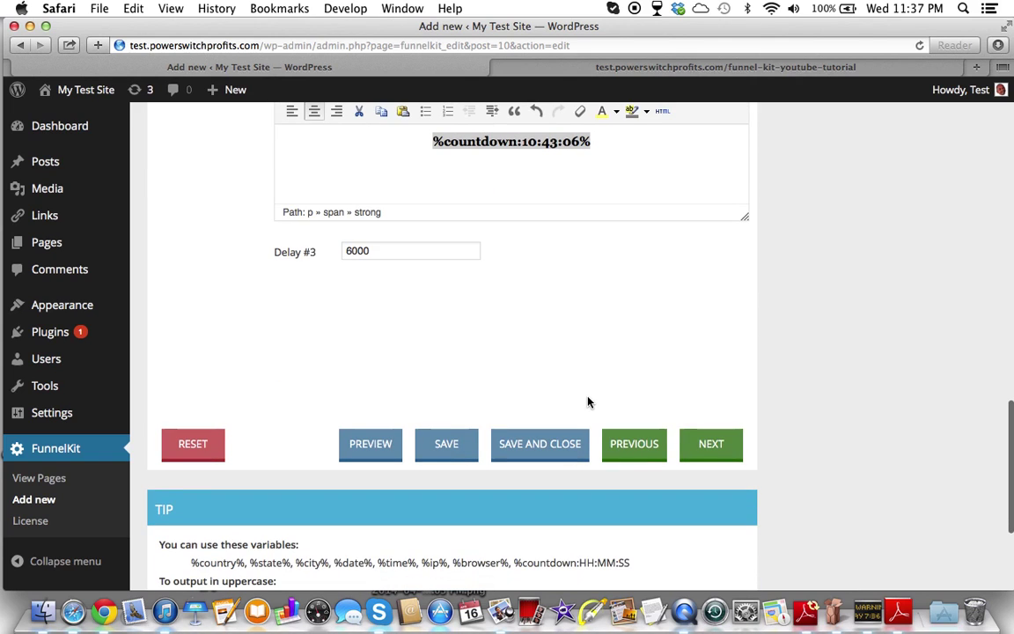
scroll(145, 440, "up", 1)
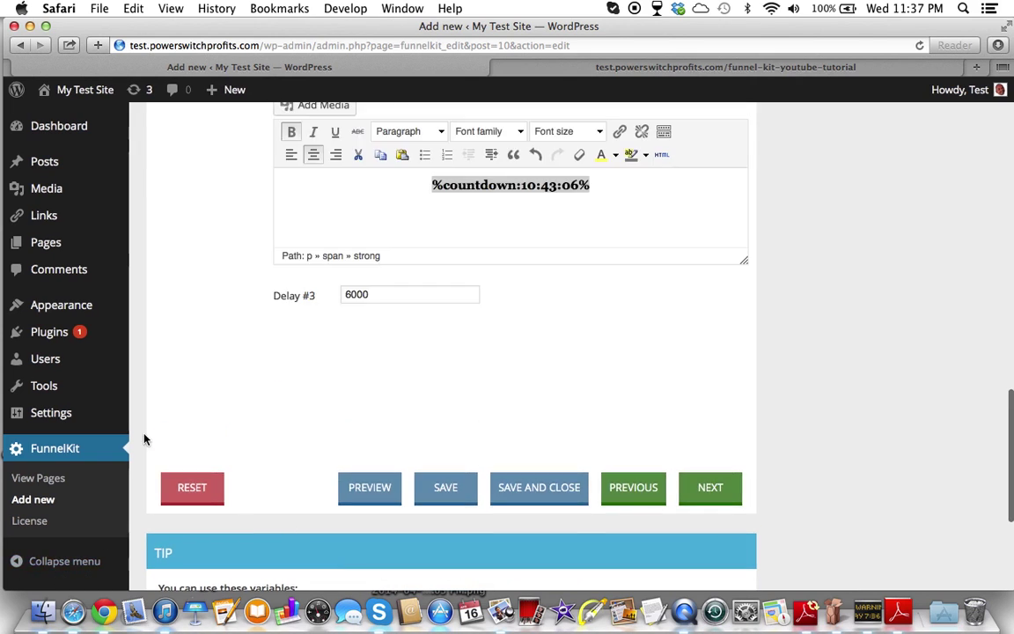
scroll(145, 439, "up", 10)
scroll(146, 439, "up", 10)
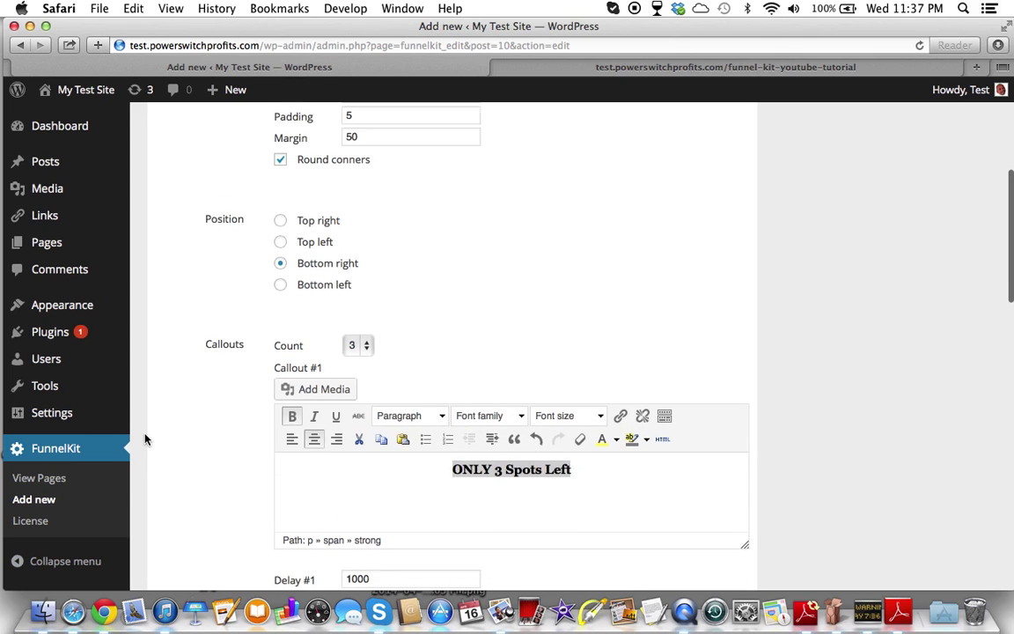
scroll(146, 439, "down", 1)
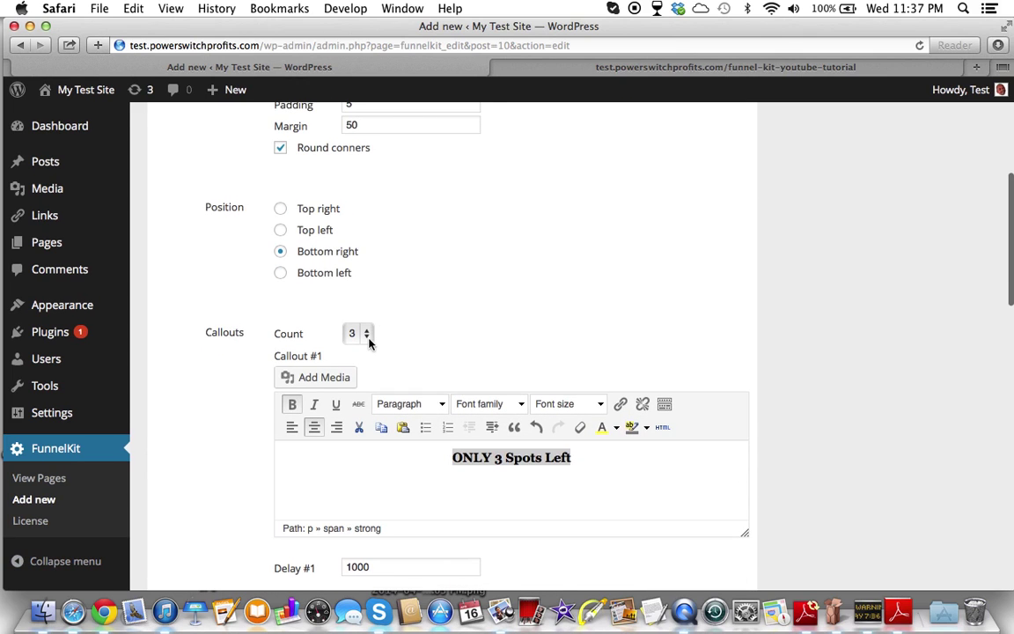
scroll(369, 342, "up", 5)
scroll(369, 339, "down", 2)
scroll(369, 341, "down", 8)
left_click(364, 305)
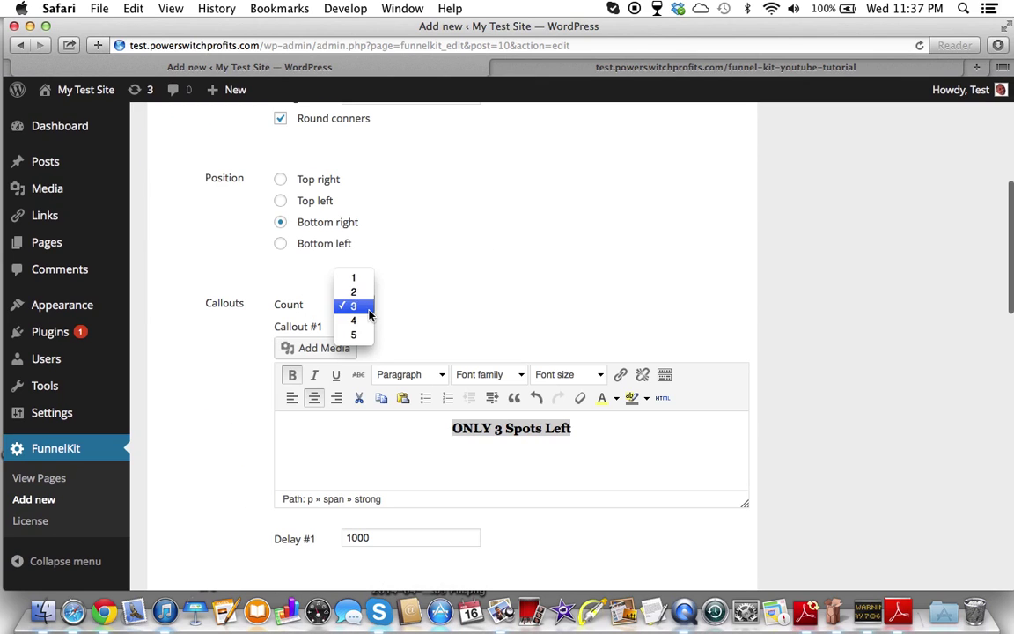
left_click(354, 319)
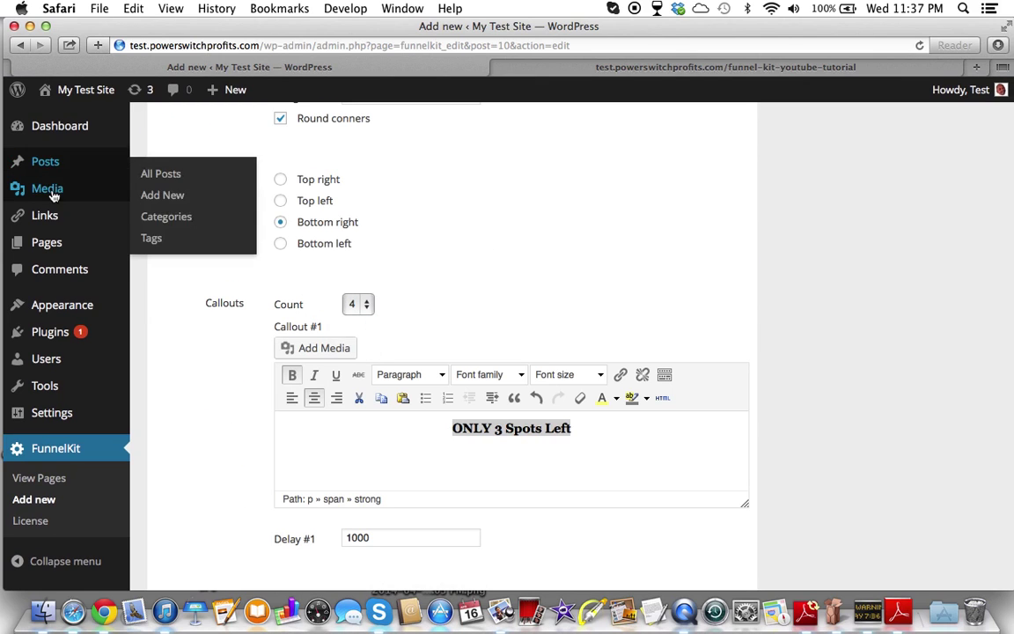
Switch to Finder and search this Mac for "FB icon".
scroll(337, 290, "down", 8)
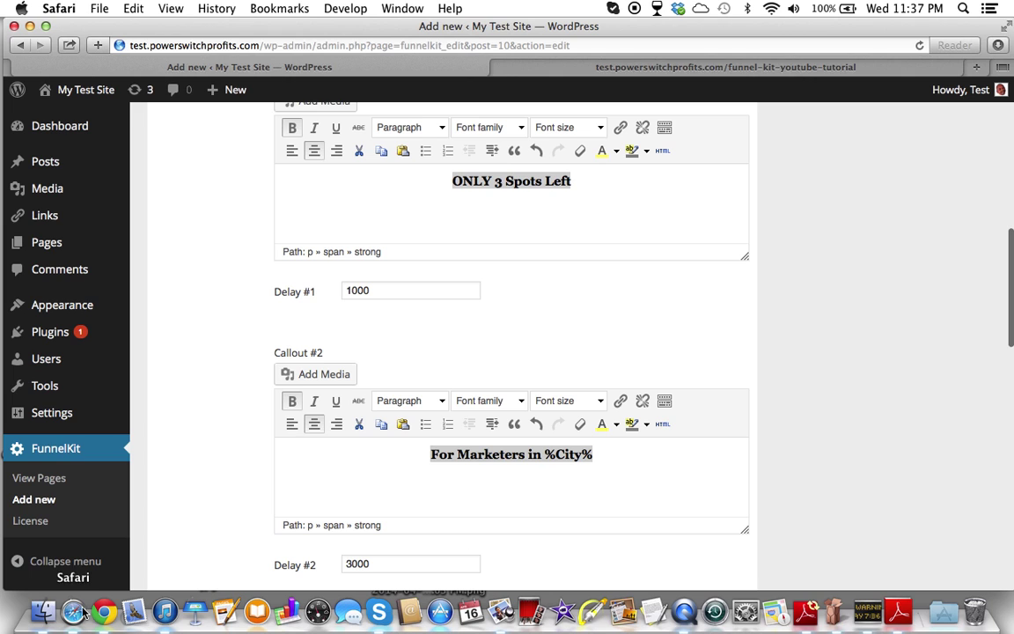
left_click(47, 614)
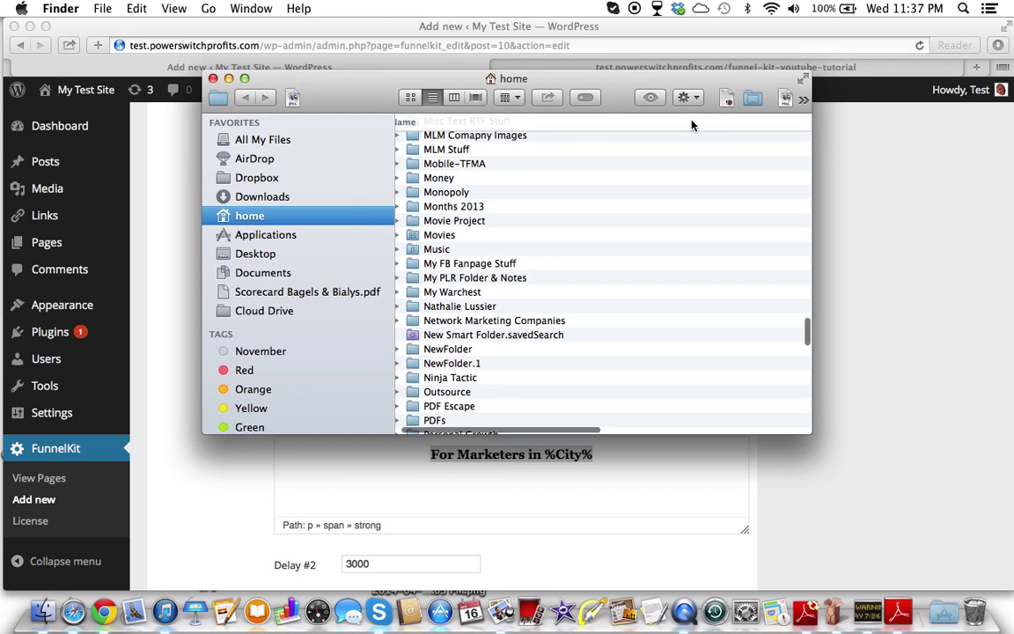
left_click(802, 103)
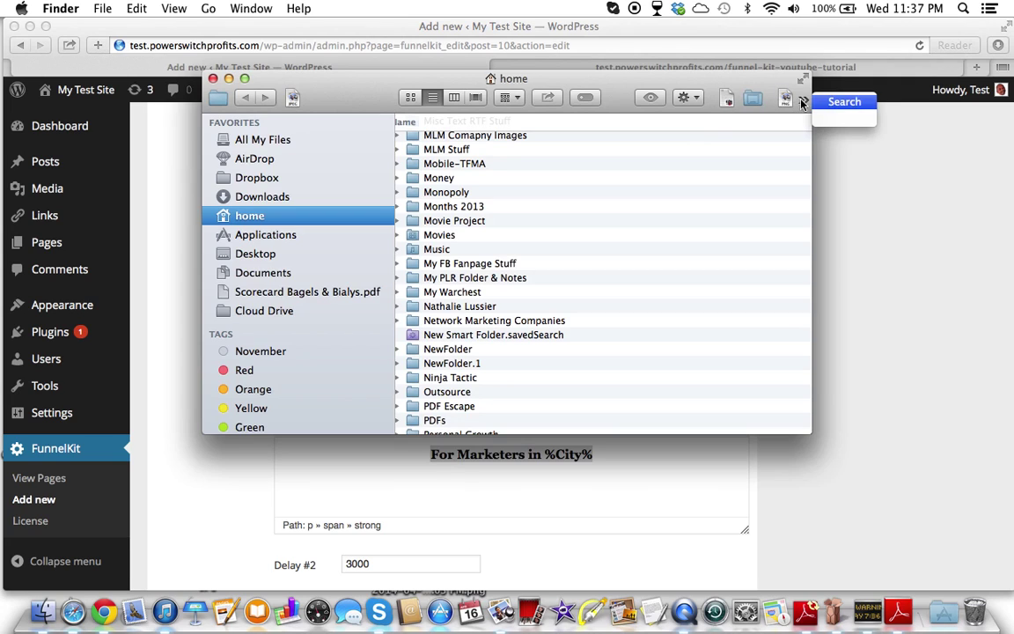
left_click(834, 104)
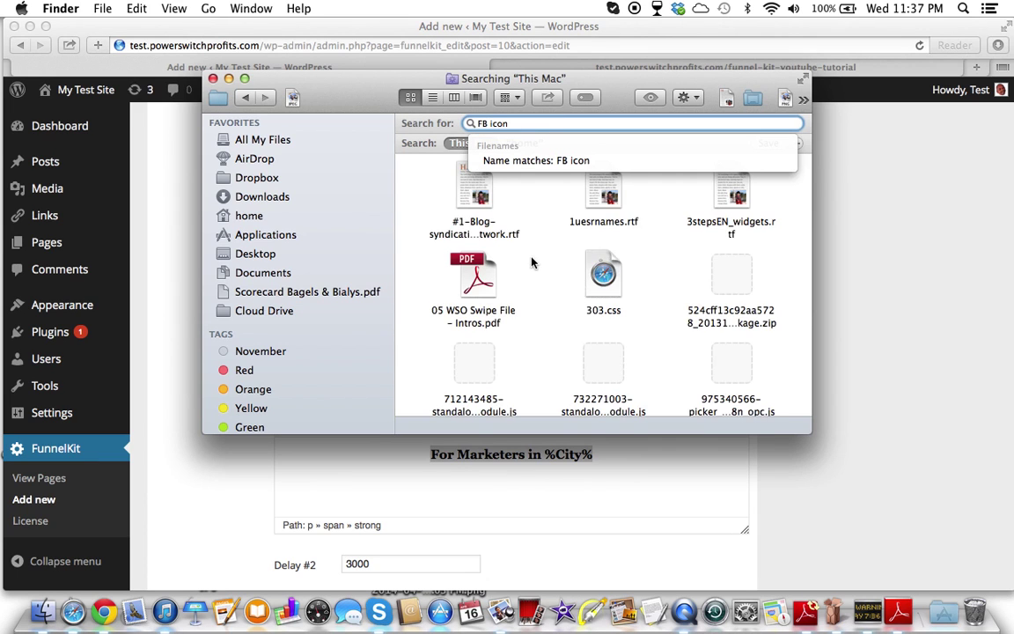
scroll(532, 263, "down", 3)
scroll(531, 262, "down", 5)
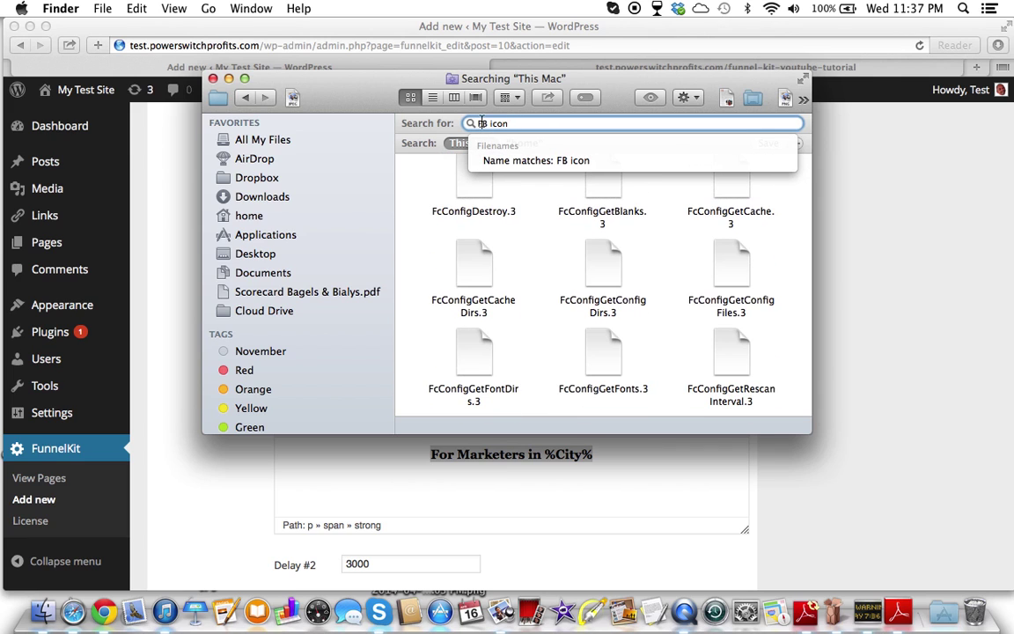
Change the file search to "Facebook icon" and look through the results for a suitable image.
type("book")
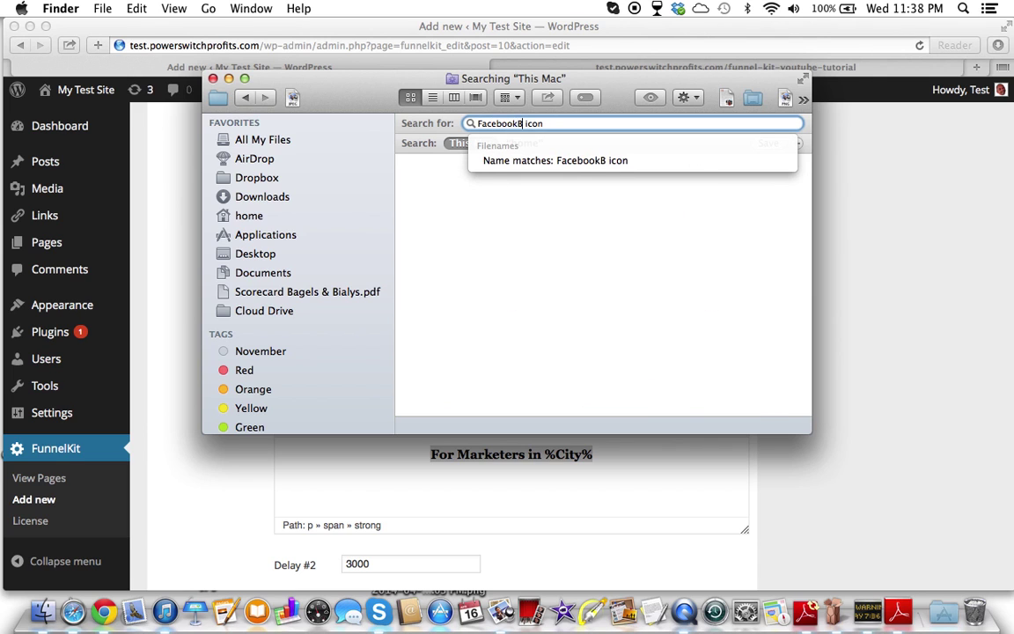
scroll(462, 264, "down", 6)
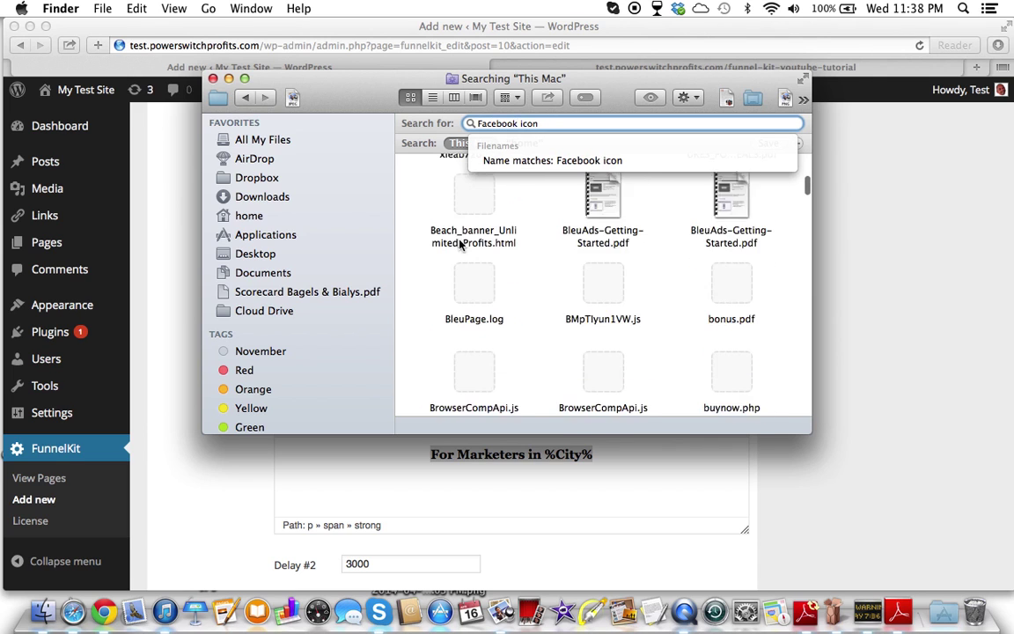
scroll(458, 246, "down", 15)
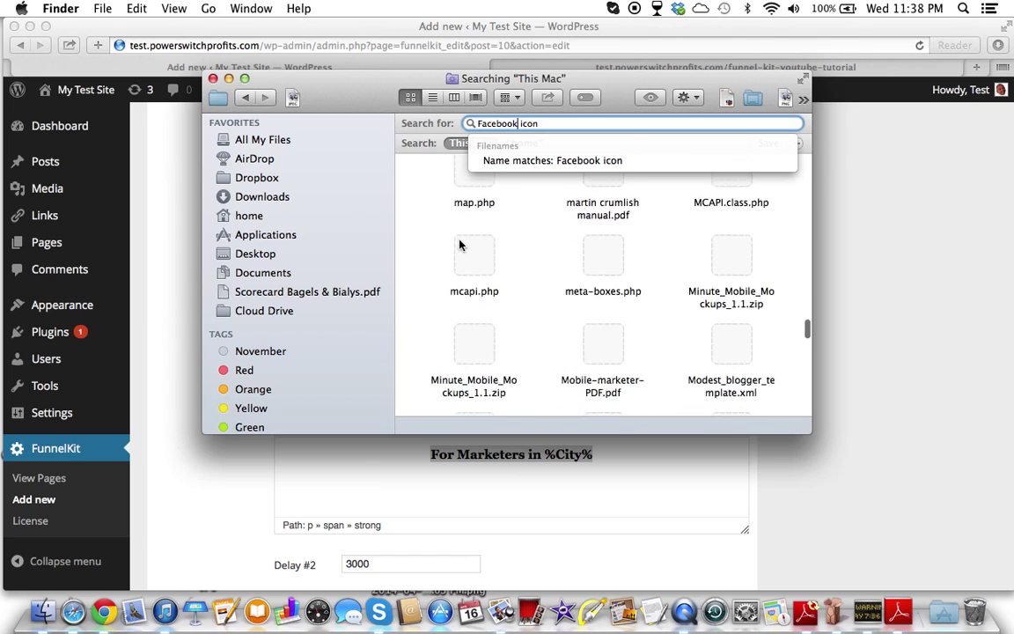
scroll(459, 245, "down", 10)
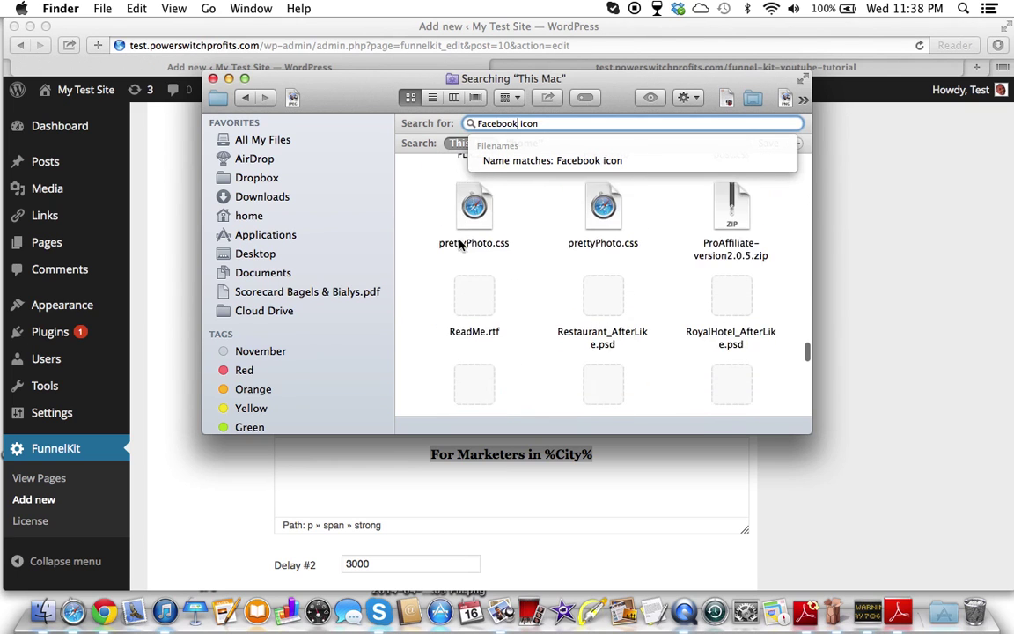
scroll(459, 246, "up", 15)
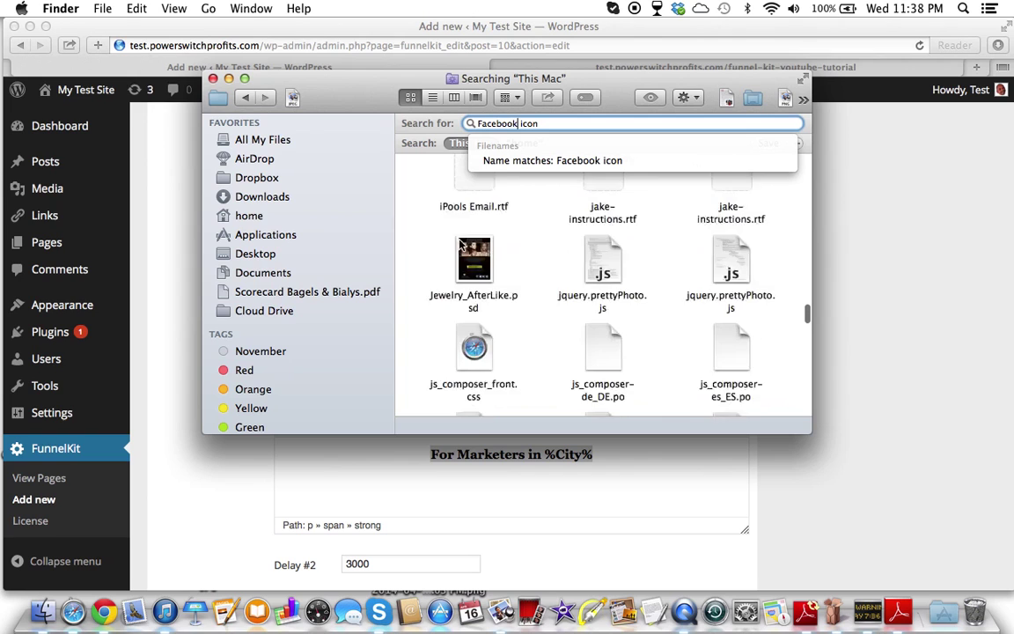
scroll(458, 245, "up", 3)
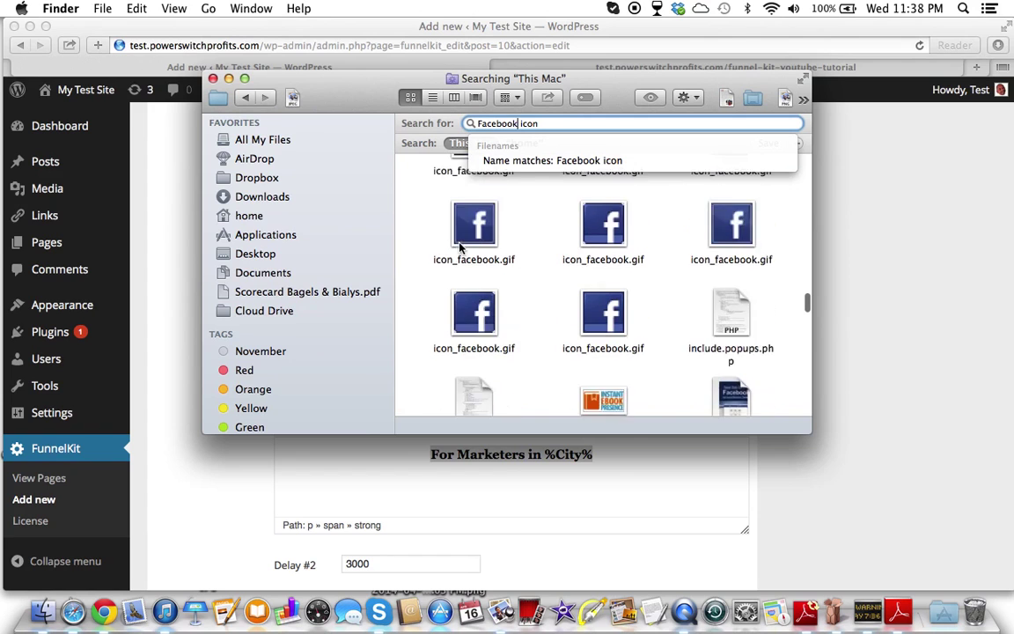
scroll(459, 248, "down", 6)
scroll(458, 247, "up", 10)
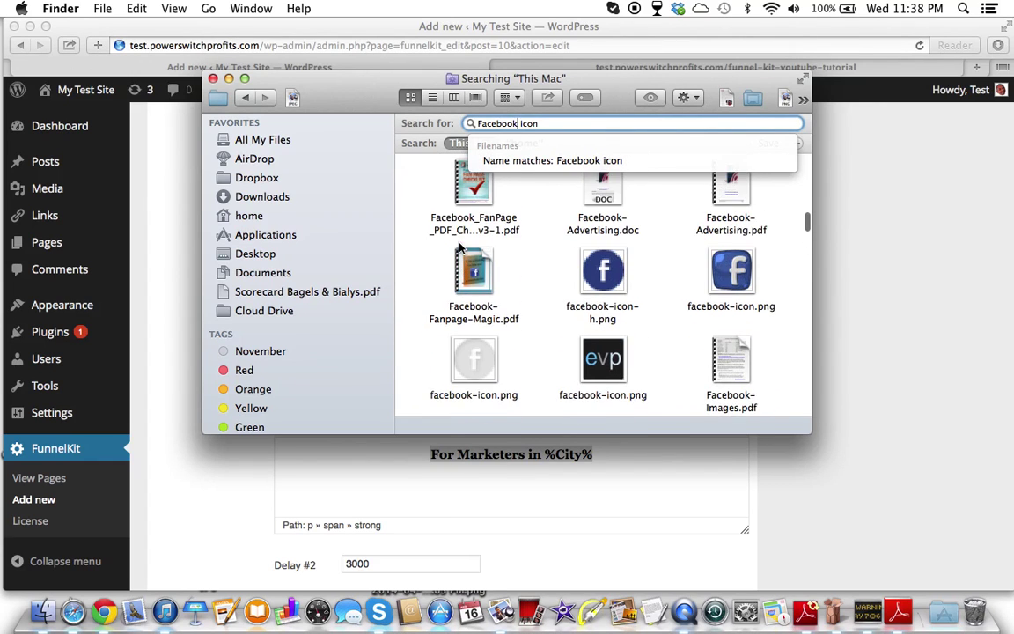
scroll(534, 291, "down", 2)
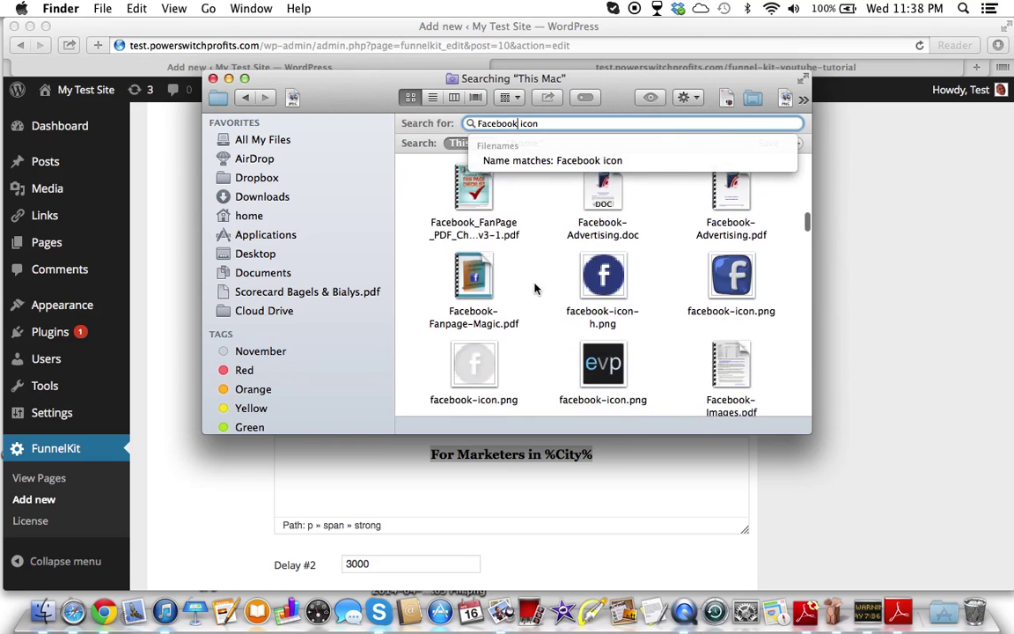
Select the round blue Facebook logo file facebook-icon-h.png in the search results.
left_click_drag(362, 86, 358, 87)
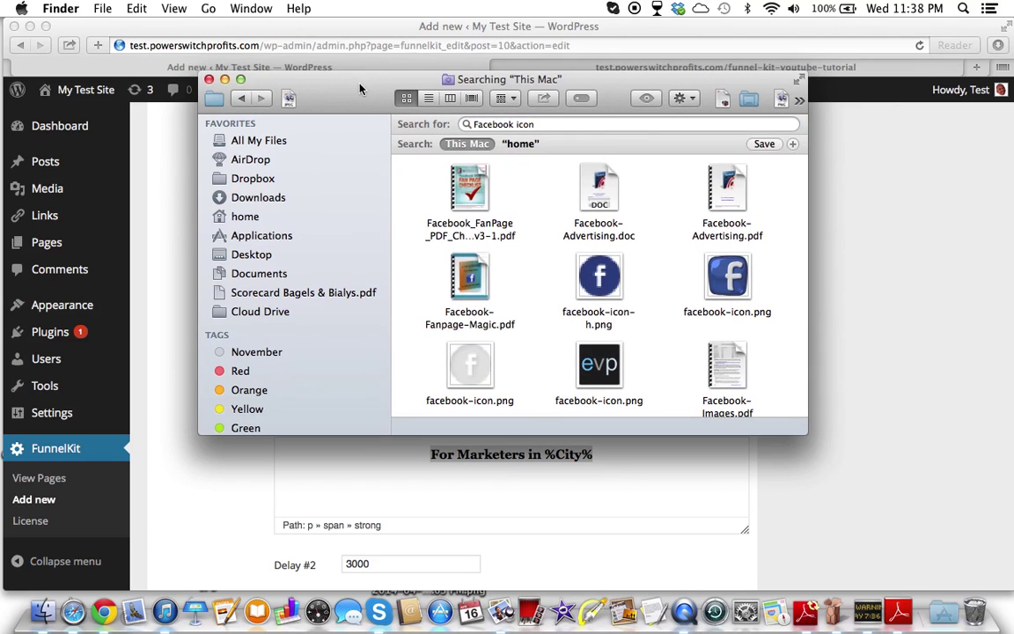
scroll(541, 222, "up", 5)
scroll(542, 224, "down", 3)
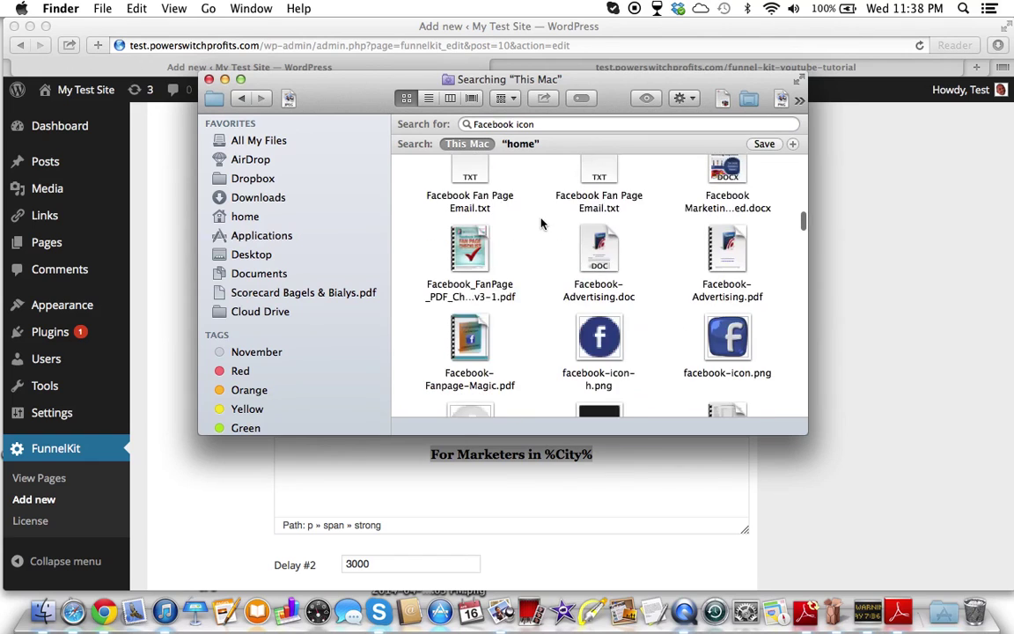
left_click(601, 344)
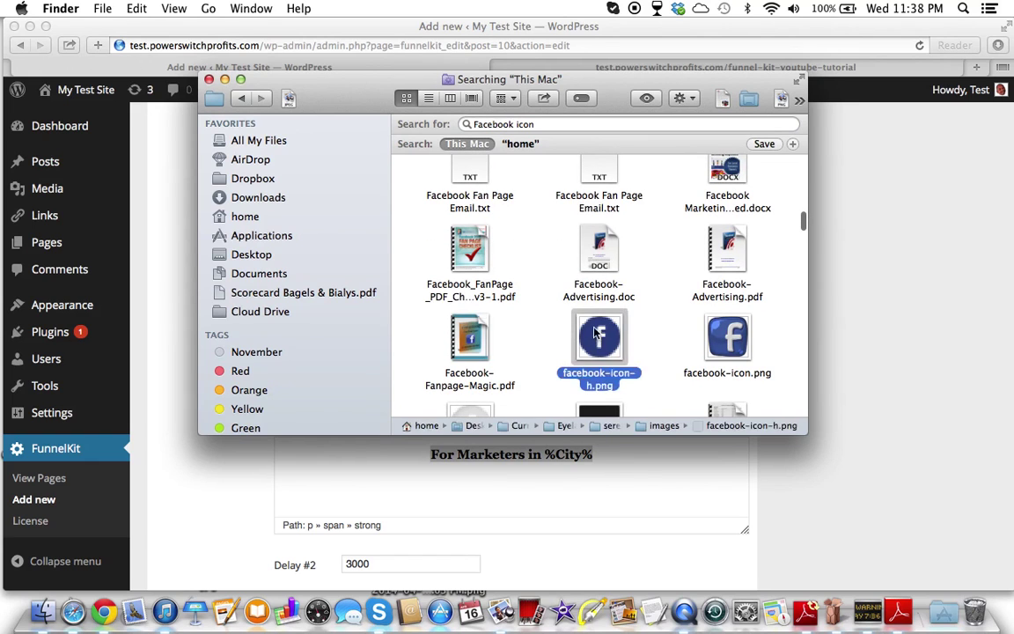
Change the file search on this Mac to "bertranddo".
scroll(597, 335, "down", 2)
scroll(595, 331, "up", 15)
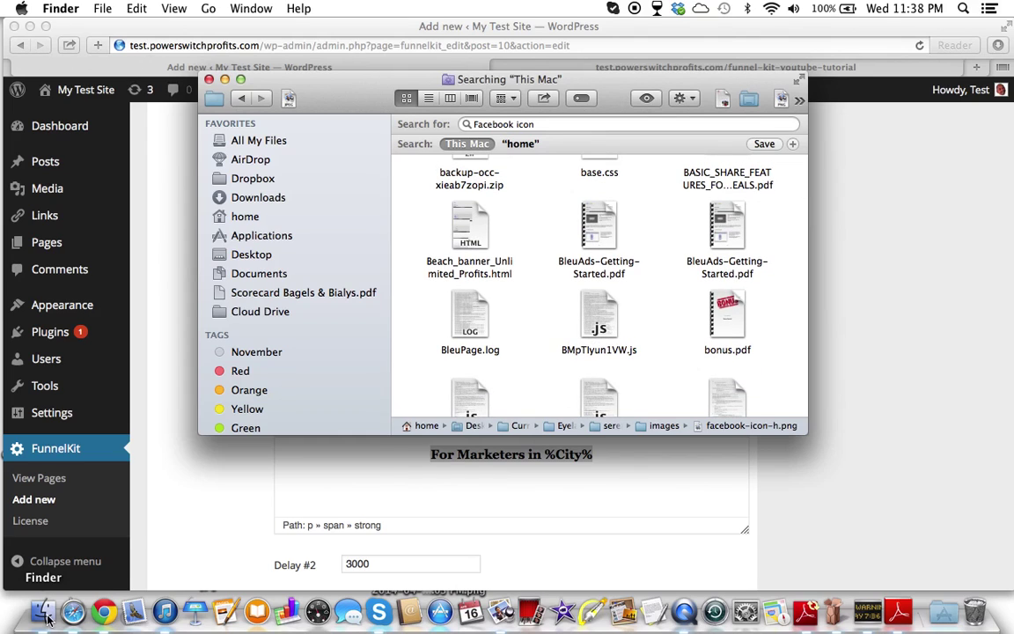
left_click_drag(609, 124, 445, 128)
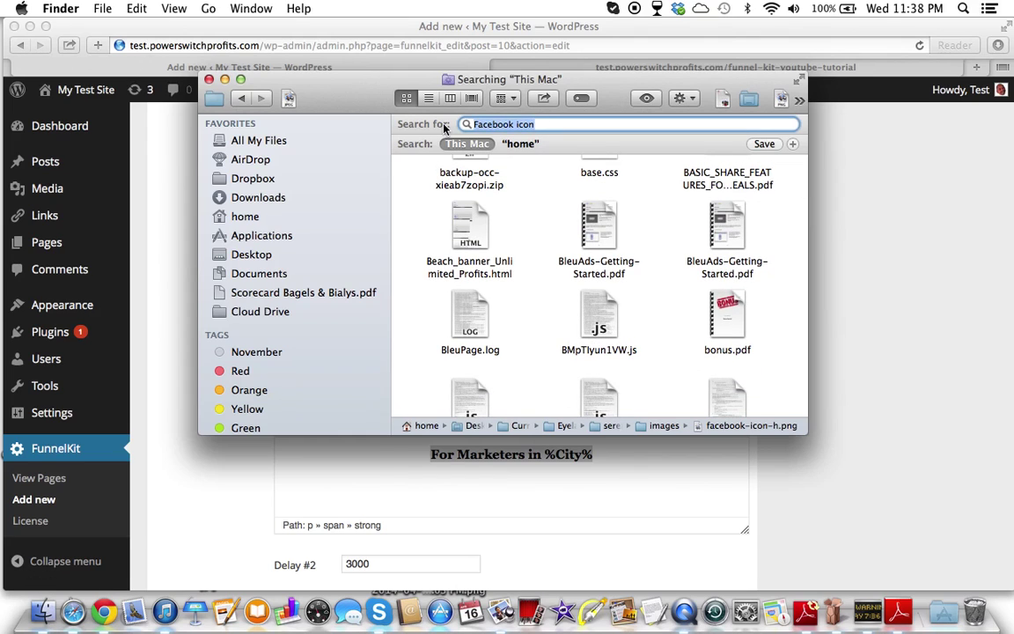
type("bertran")
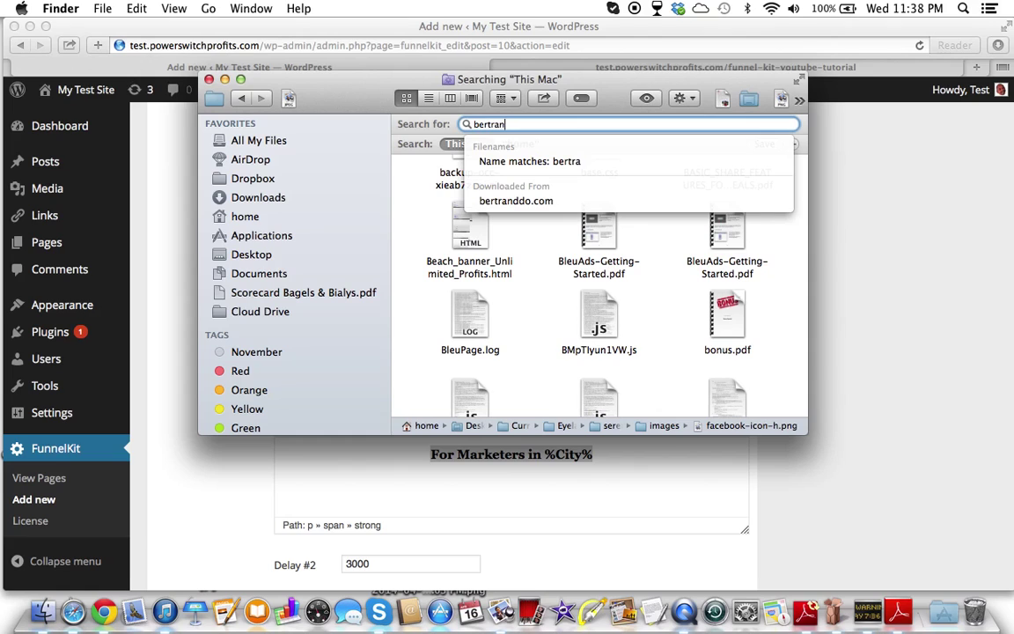
type("no")
key("BackSpace")
key("BackSpace")
type("ddo")
left_click(427, 260)
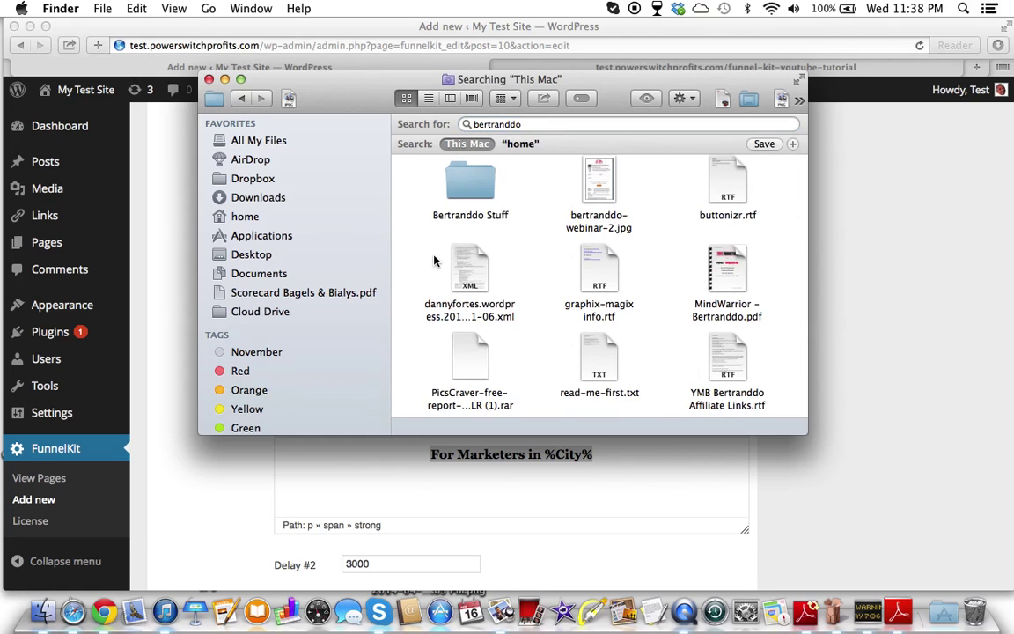
Open the Bertranddo Stuff folder, go into IVP Bonus and open its Social Media folder of icons.
double_click(482, 214)
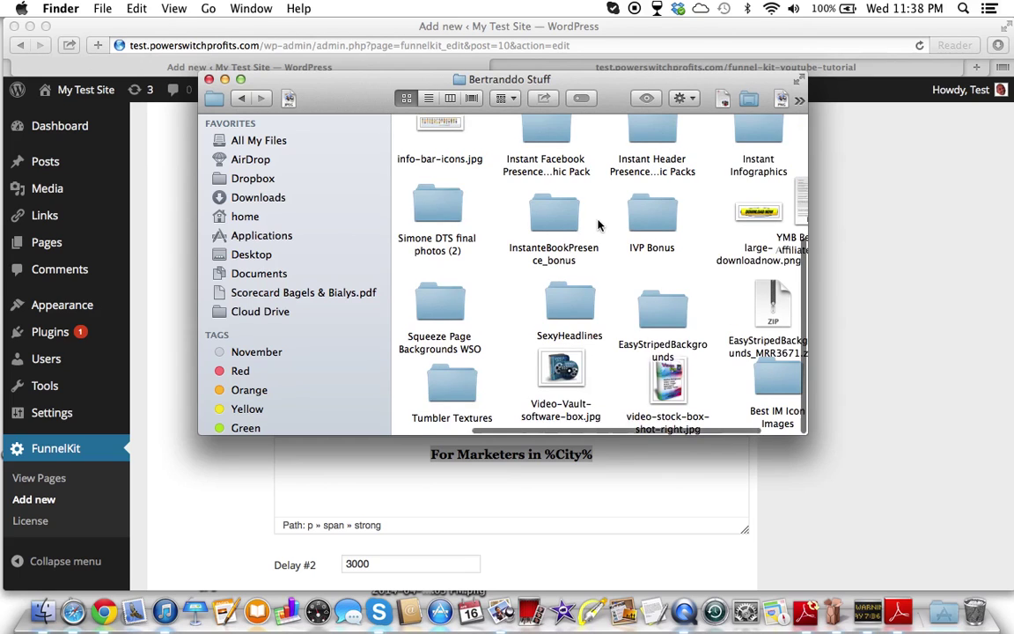
scroll(598, 226, "up", 2)
scroll(598, 226, "up", 3)
scroll(597, 227, "right", 2)
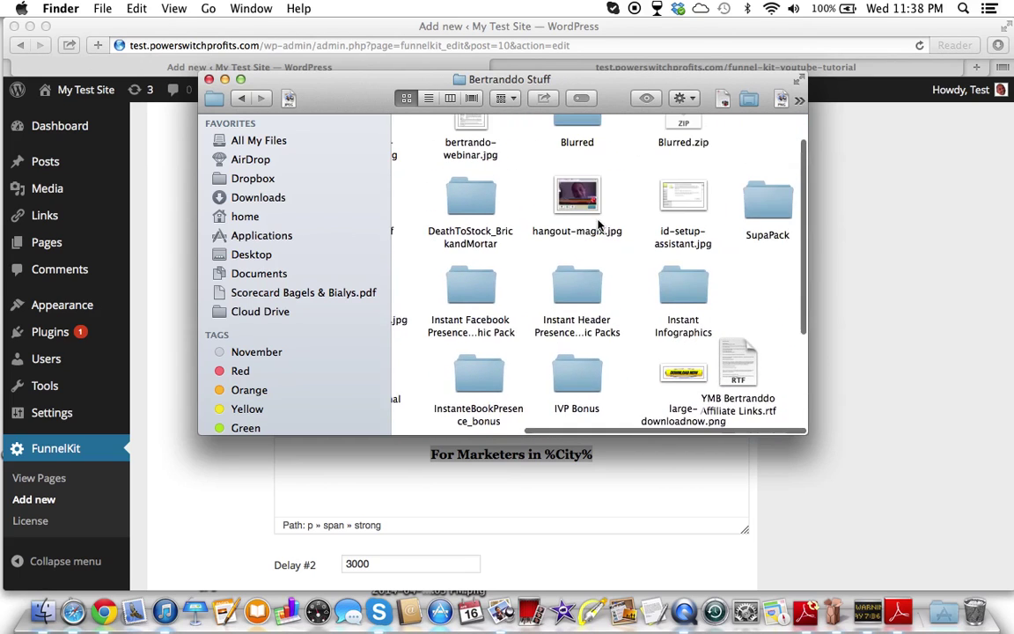
scroll(598, 226, "left", 2)
scroll(597, 226, "down", 3)
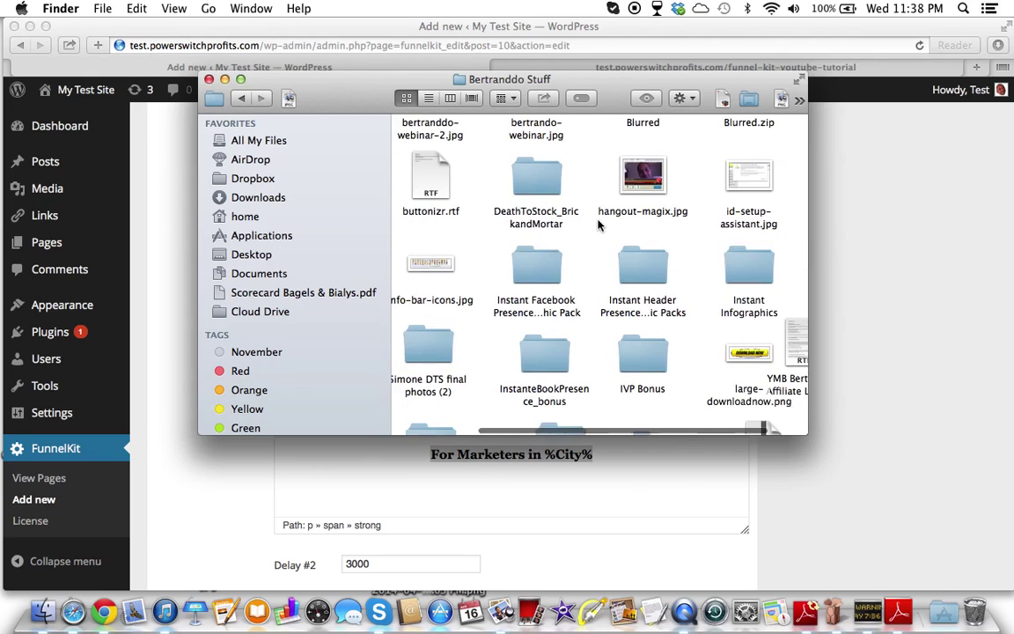
scroll(598, 226, "down", 3)
double_click(649, 230)
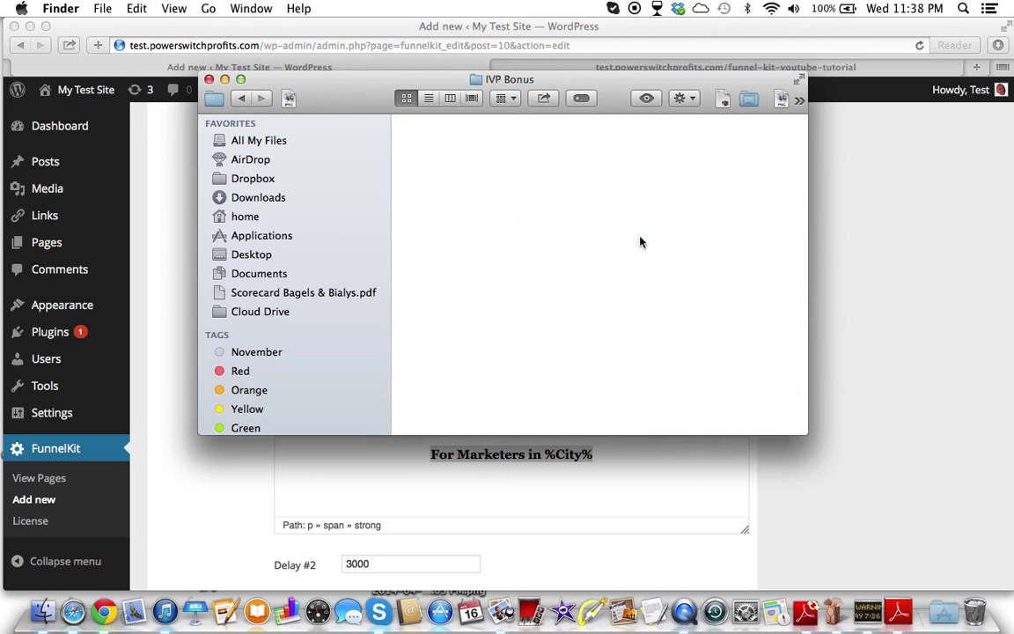
double_click(762, 152)
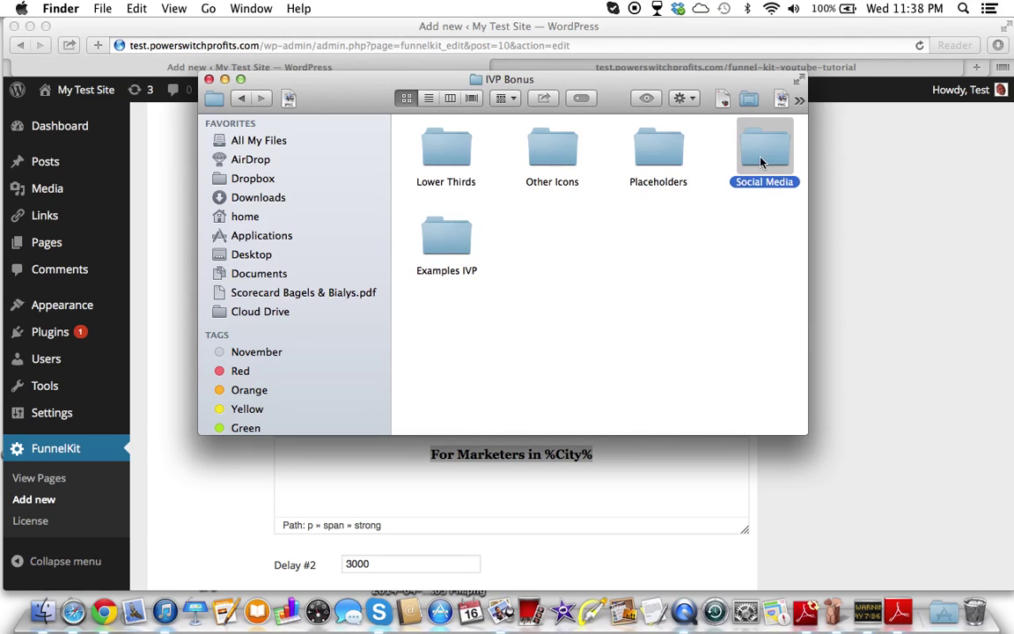
scroll(536, 203, "down", 1)
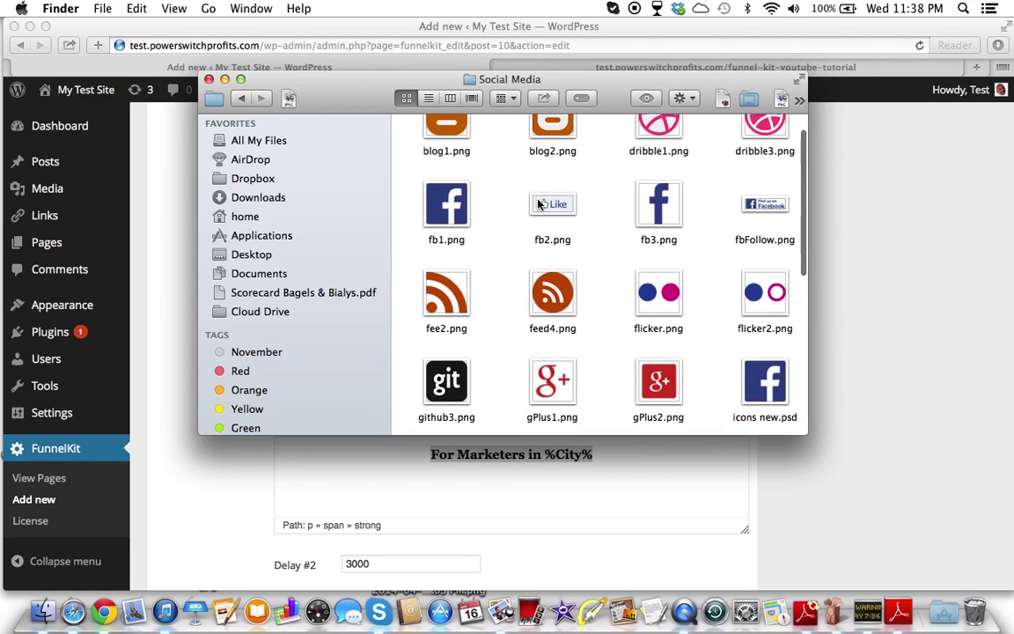
Move the Finder window out of the way and open the WordPress media library.
left_click_drag(338, 93, 441, 36)
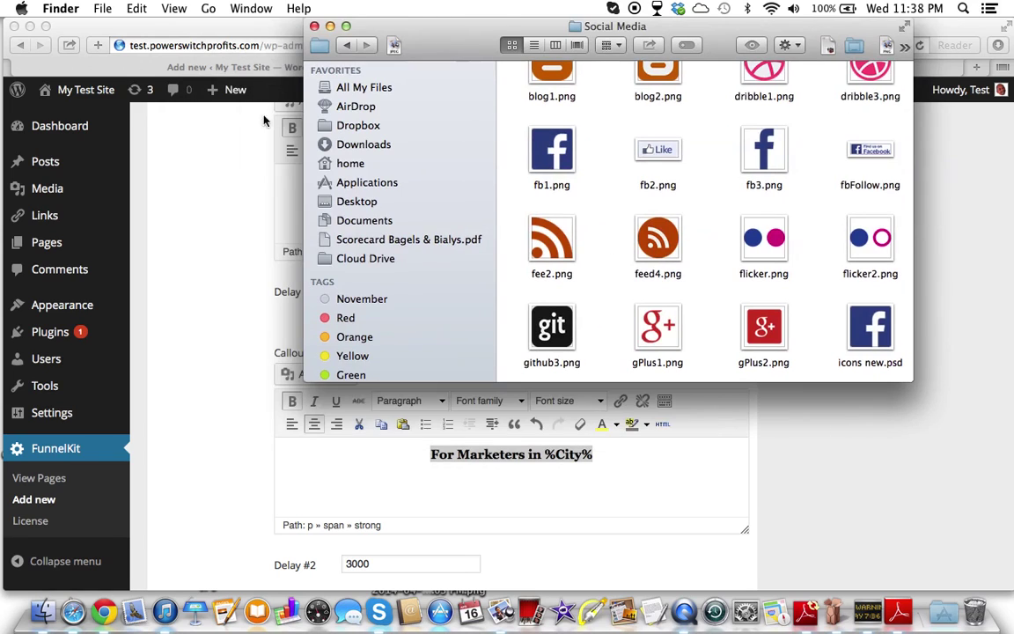
left_click(53, 197)
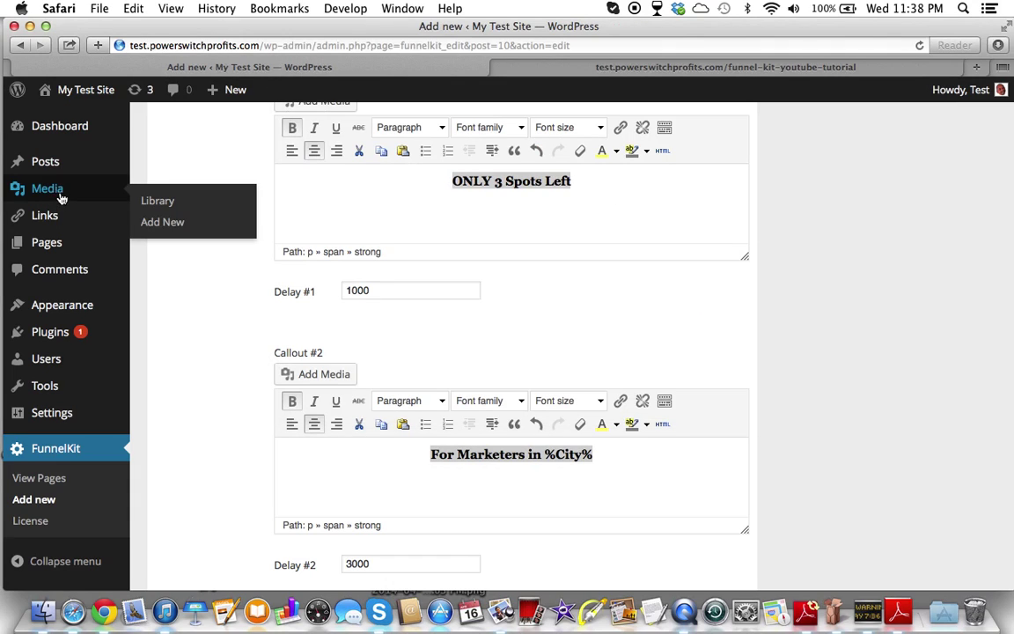
left_click(60, 198)
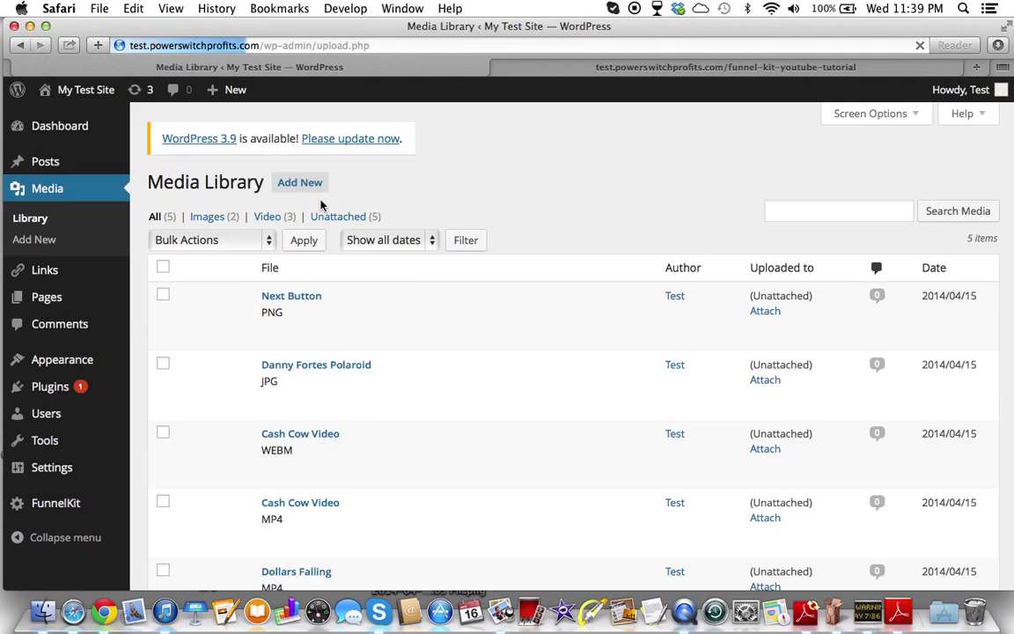
Upload the Like icon fb2.png from the Social Media folder as new WordPress media, closing the Finder window once it is dropped.
left_click(42, 611)
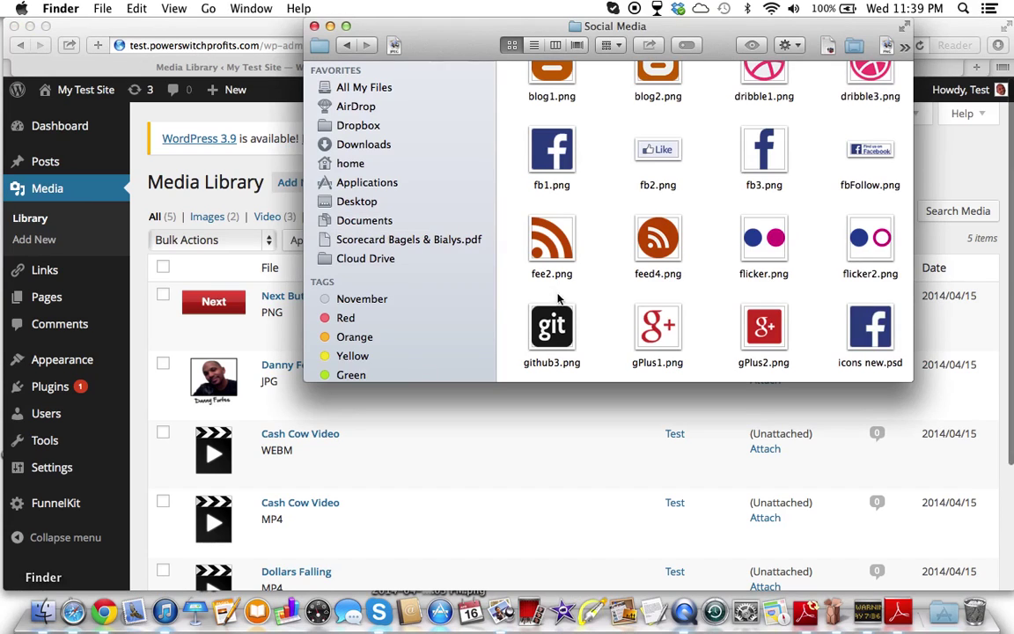
left_click(665, 155)
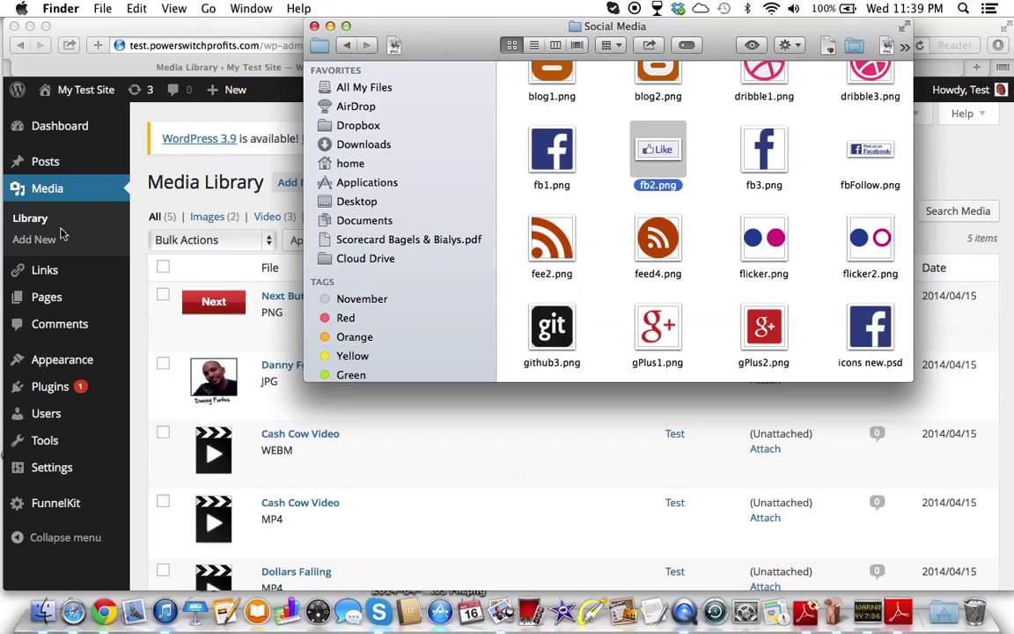
left_click(35, 239)
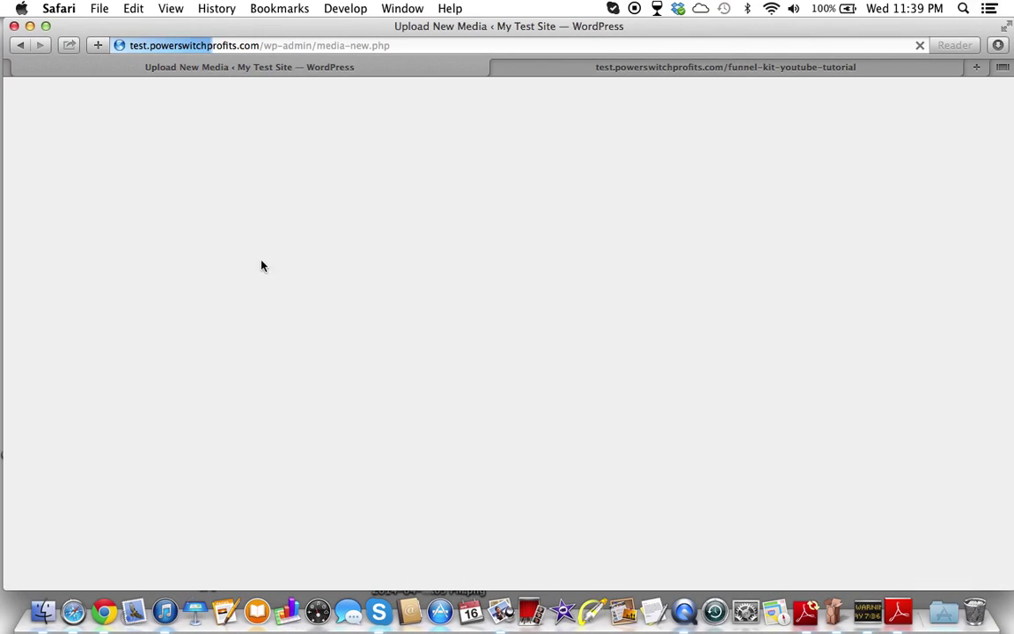
left_click(40, 612)
left_click_drag(656, 148, 211, 257)
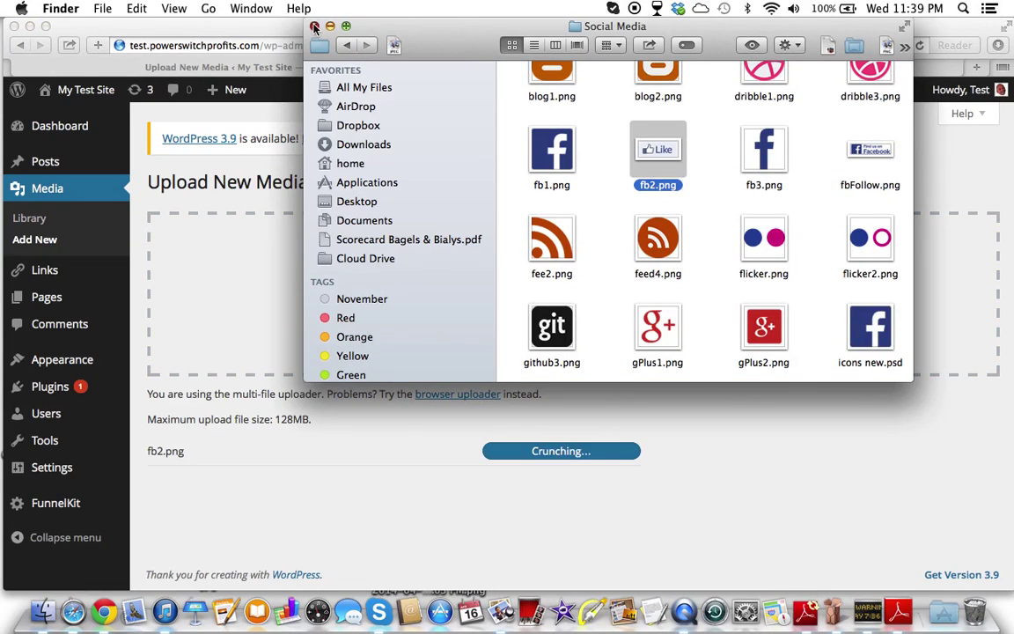
left_click(315, 27)
left_click(630, 454)
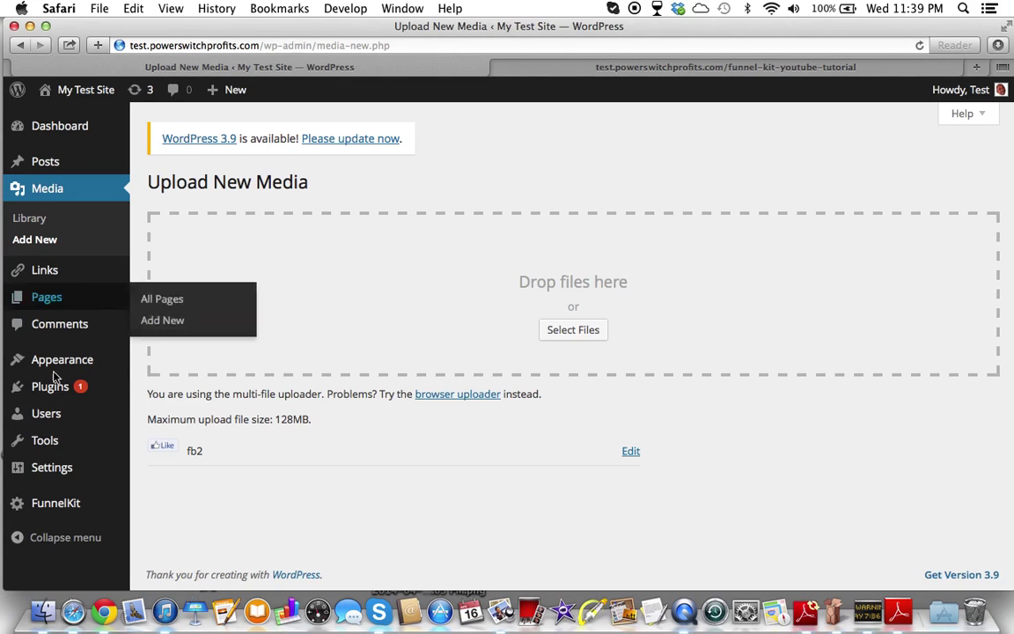
Reopen the Funnel Kit YouTube Tutorial page for editing in FunnelKit and go to Step 5.
left_click(54, 501)
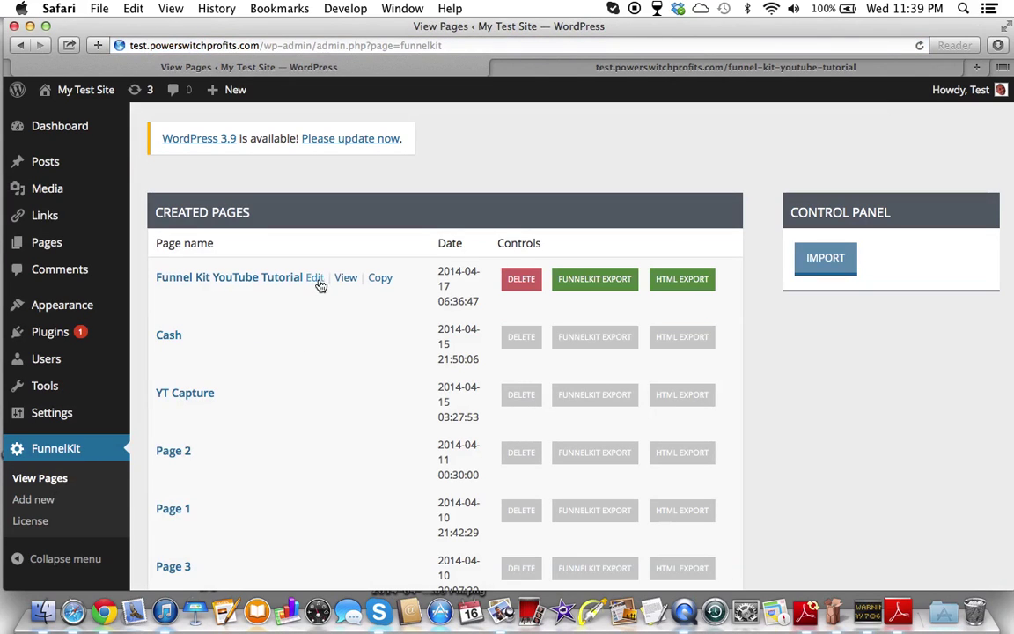
left_click(319, 282)
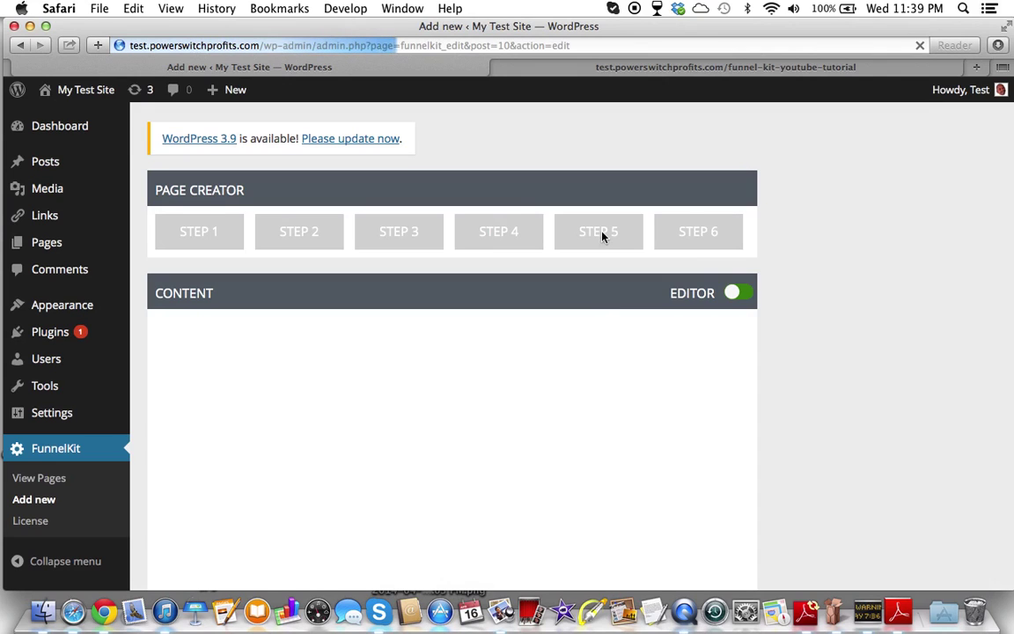
left_click(600, 232)
Set the number of callouts in Step 5 to 4 again.
scroll(450, 302, "down", 12)
scroll(450, 302, "down", 2)
scroll(450, 301, "up", 7)
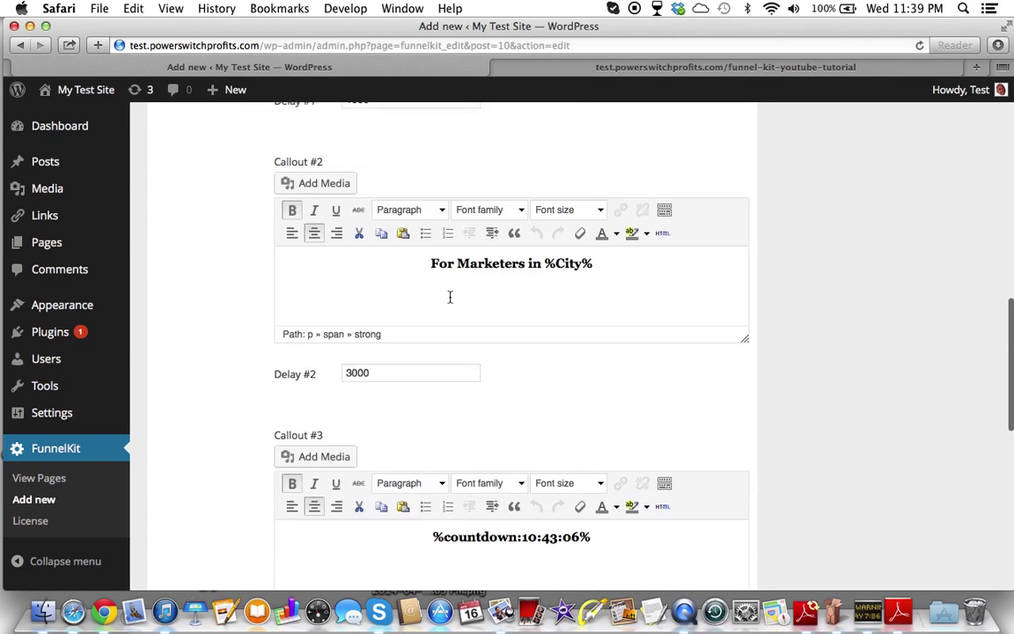
scroll(450, 297, "up", 10)
scroll(450, 302, "down", 4)
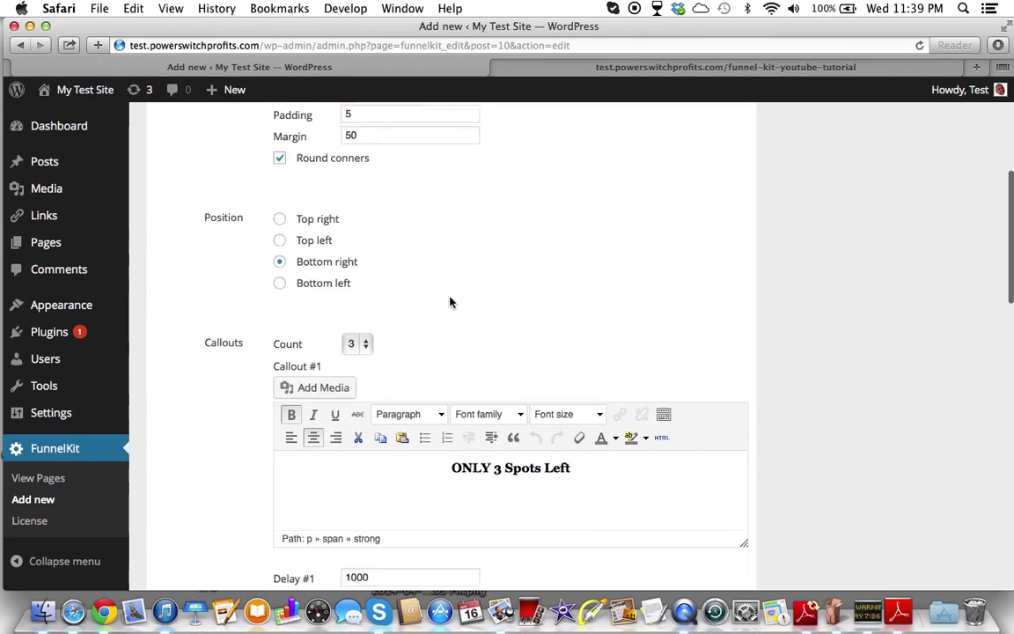
scroll(450, 302, "up", 1)
scroll(450, 301, "up", 6)
scroll(450, 302, "down", 4)
scroll(450, 302, "down", 1)
left_click(370, 454)
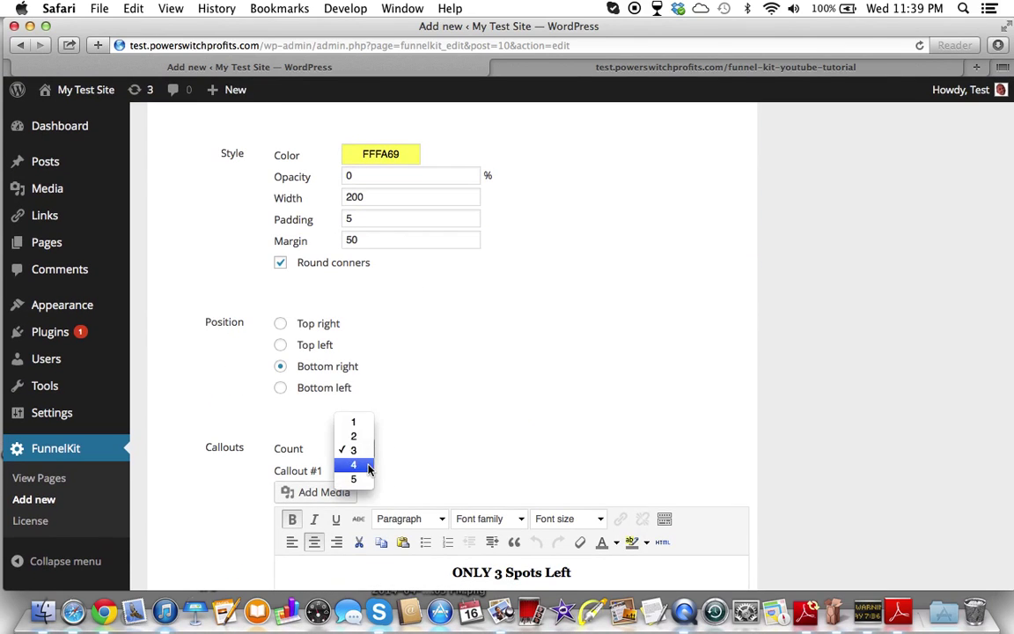
left_click(357, 461)
Insert the fb2.png Like image from the media library into Callout #4.
scroll(428, 451, "down", 5)
scroll(428, 451, "down", 10)
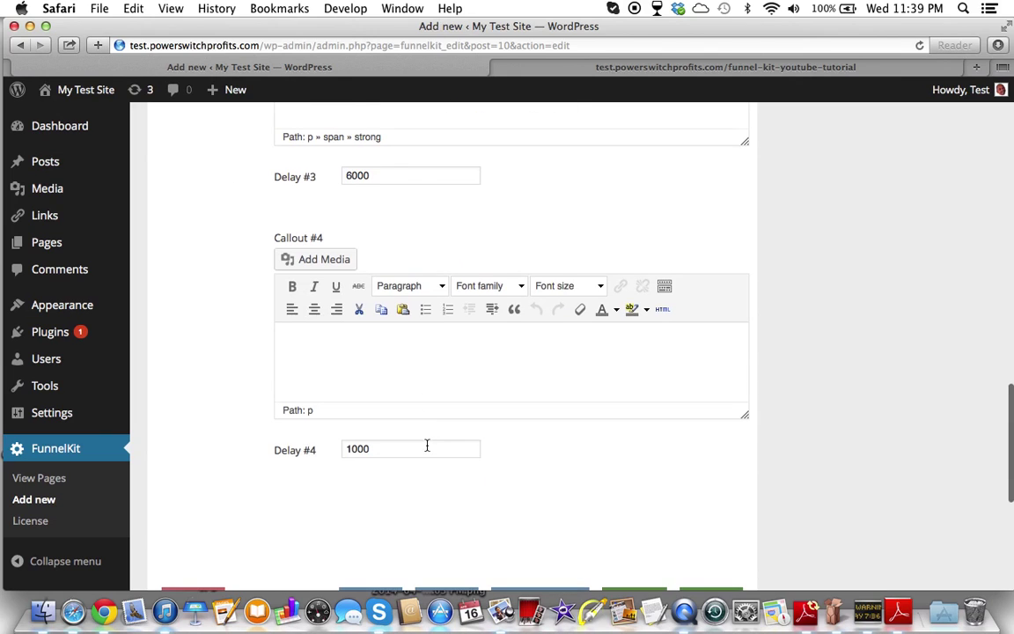
left_click(302, 259)
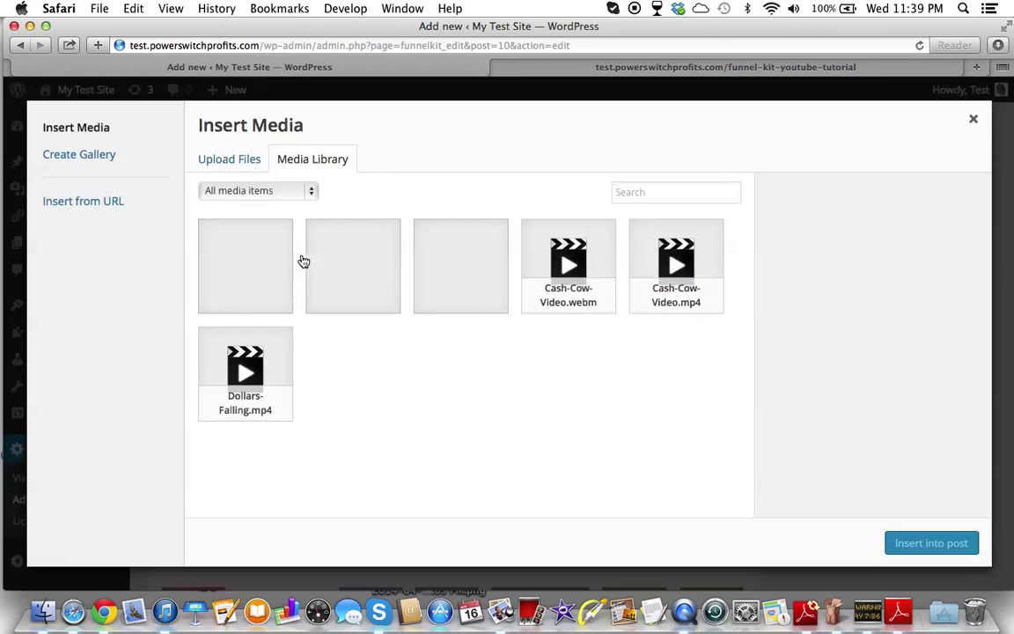
left_click(236, 278)
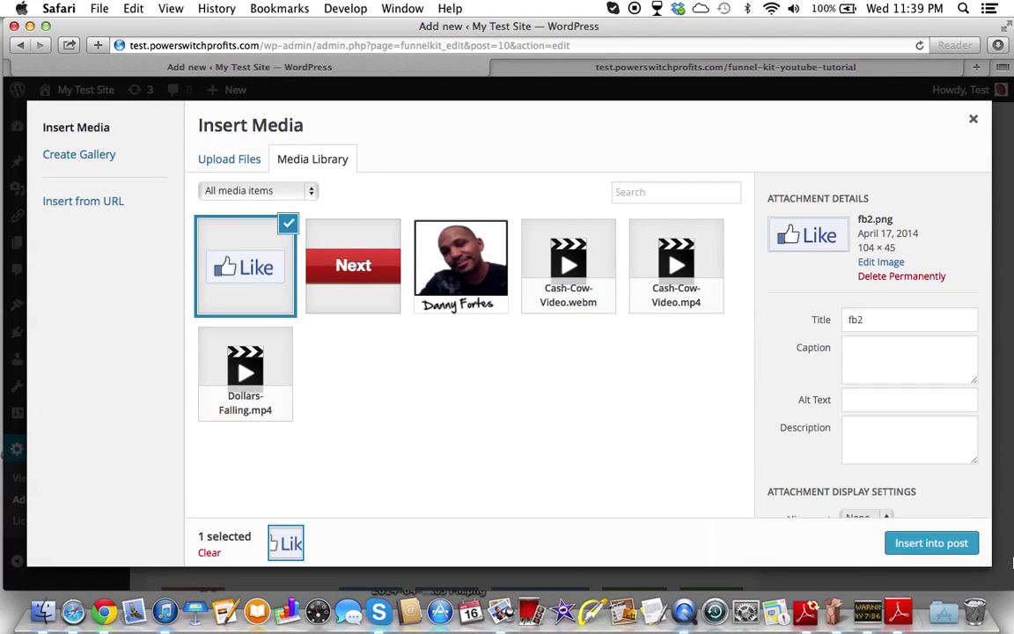
left_click(931, 543)
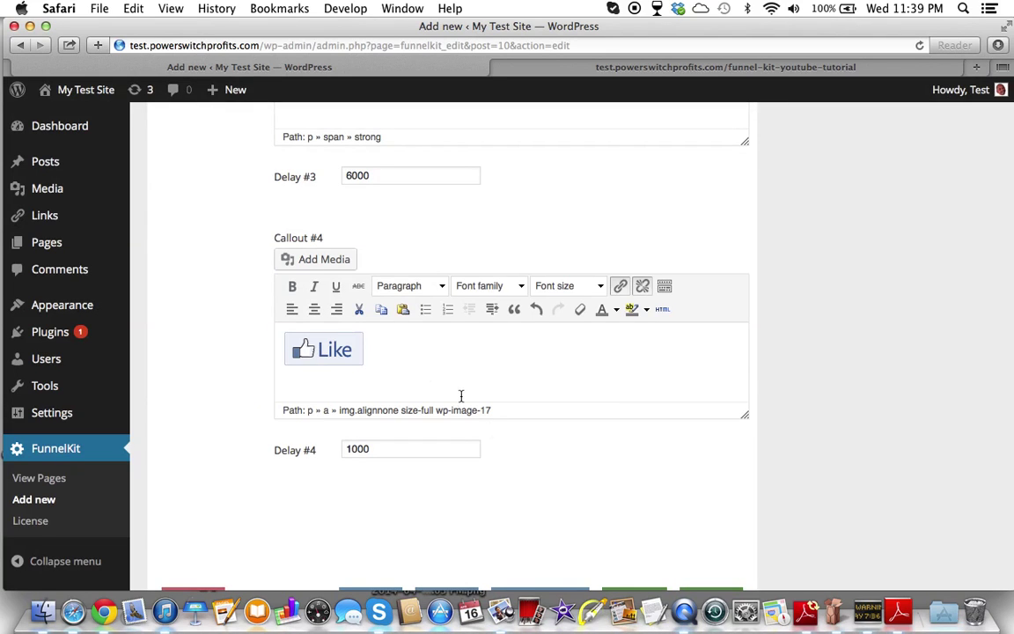
Center the Like image in Callout #4, save the page and dismiss the save notice.
left_click(331, 355)
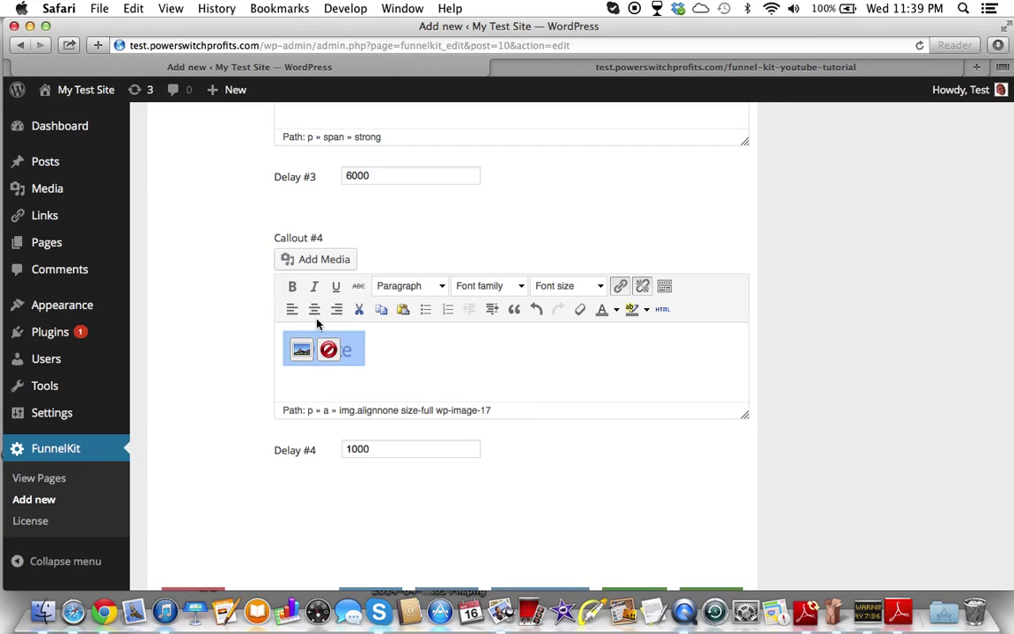
left_click(316, 319)
left_click(335, 372)
scroll(334, 372, "down", 2)
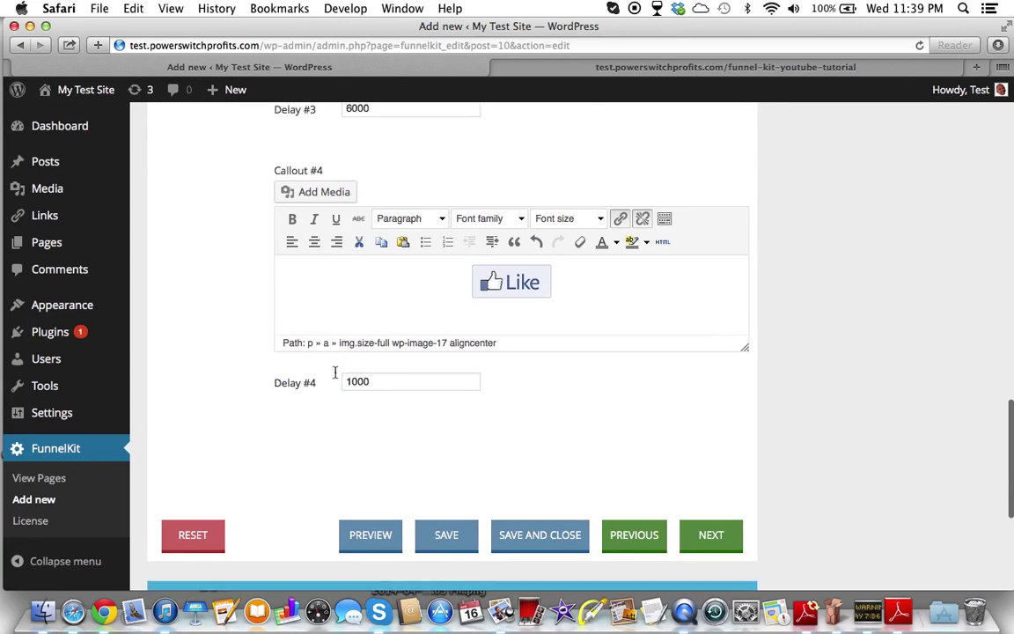
left_click(443, 535)
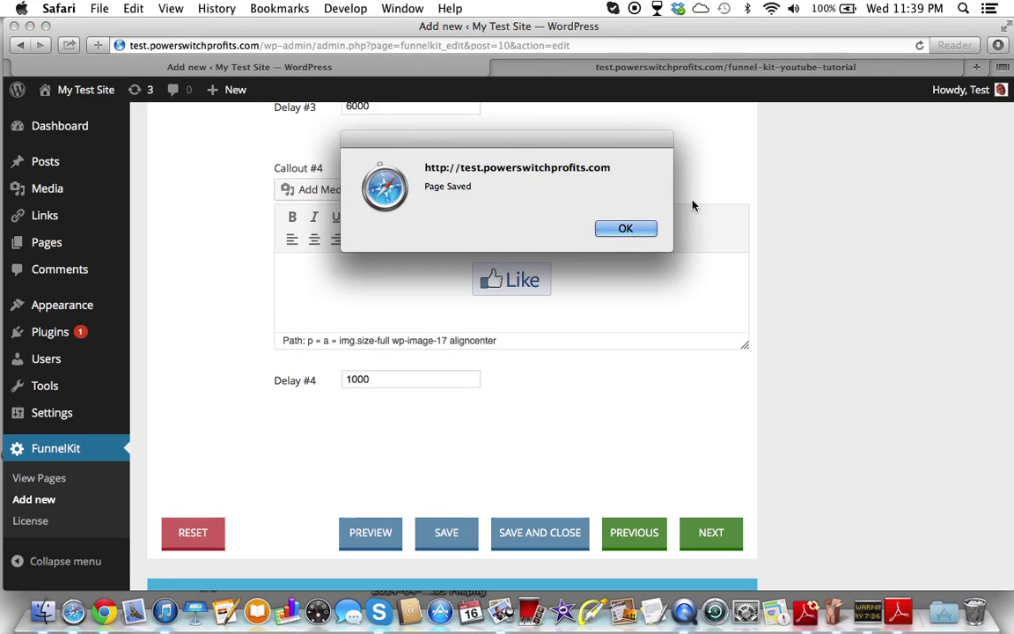
left_click(625, 229)
Switch to the published funnel-kit-youtube-tutorial page and check how the callouts look.
scroll(617, 211, "up", 15)
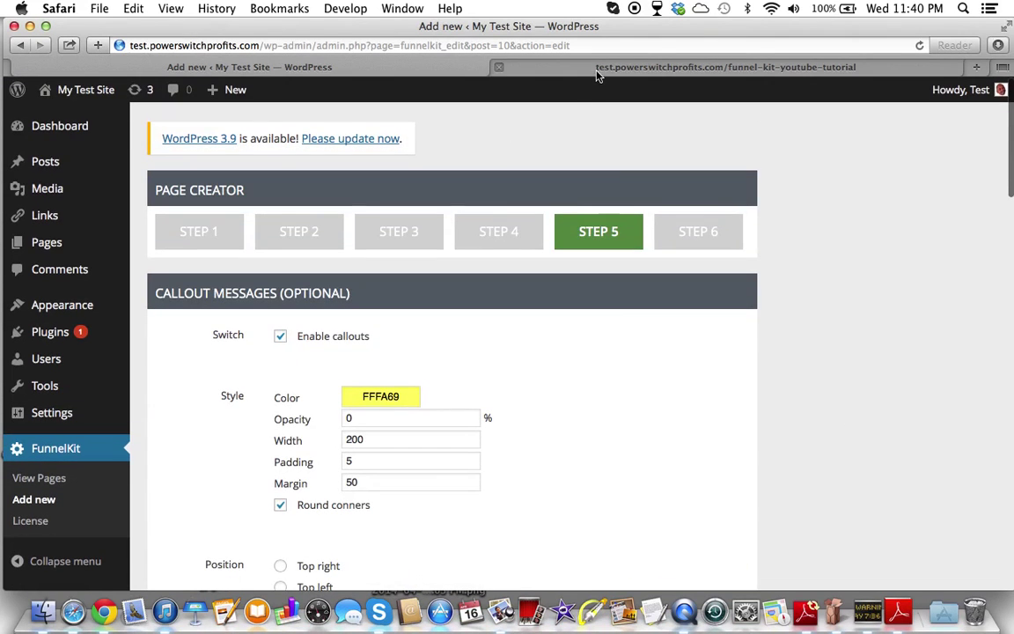
left_click(596, 70)
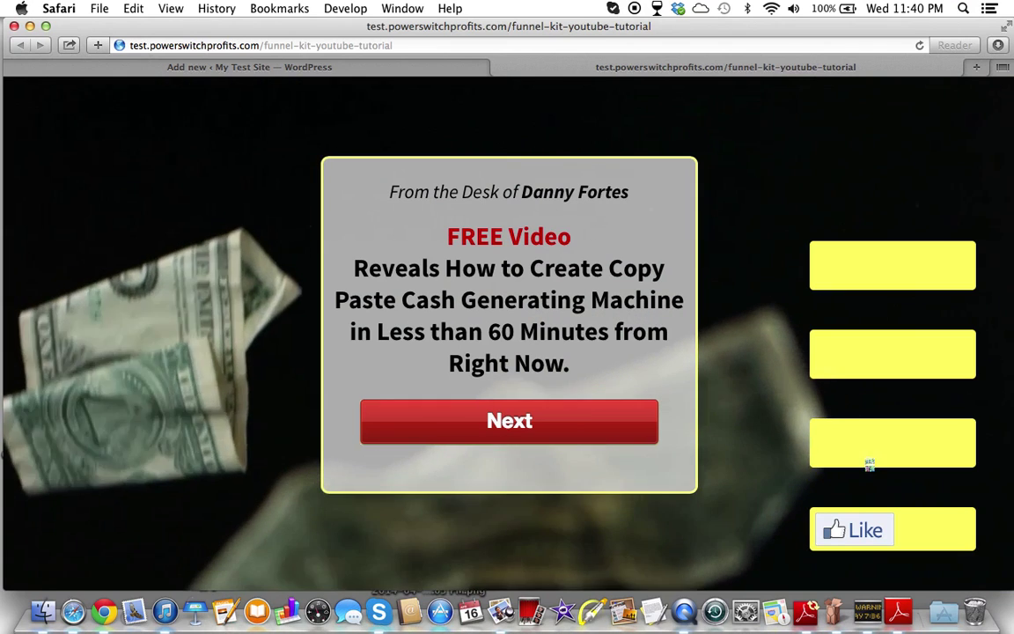
Return to the Add new page in WordPress and color the "ONLY 3 Spots Left" text in Callout #1 black.
left_click(271, 69)
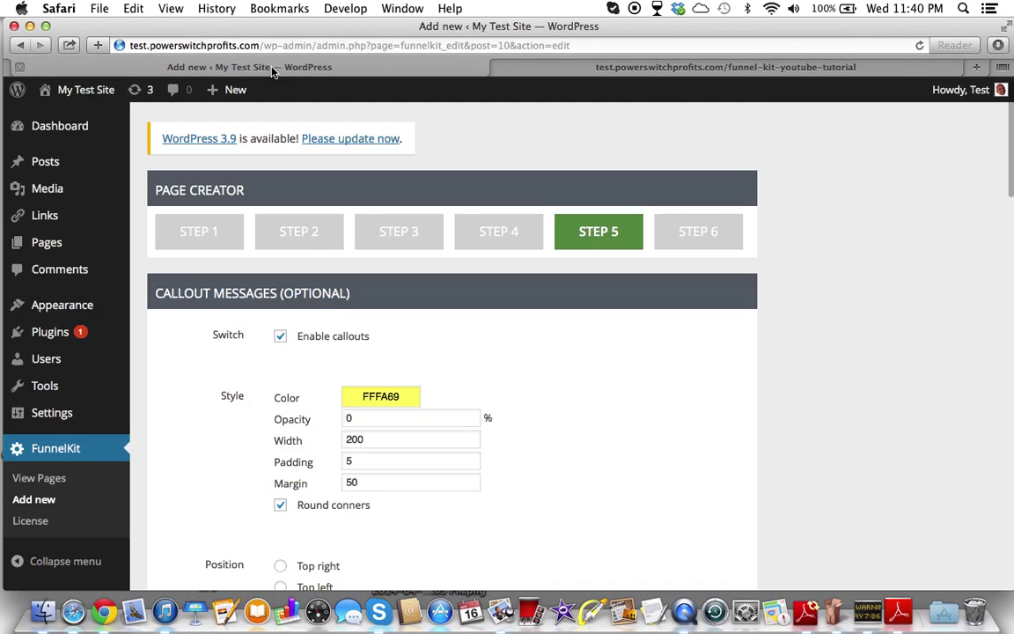
scroll(334, 305, "down", 5)
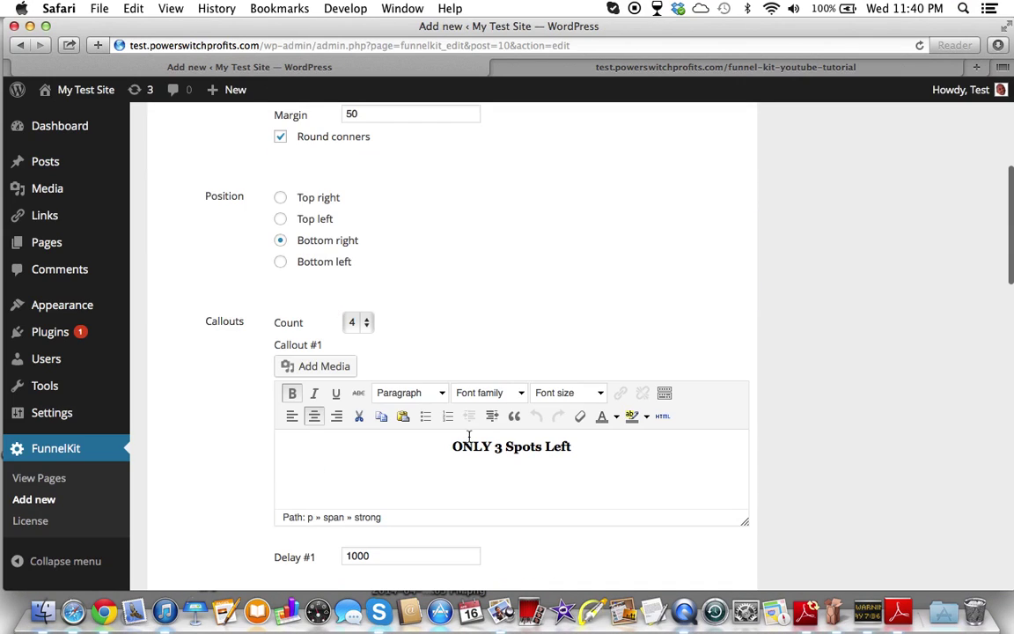
left_click_drag(451, 448, 572, 447)
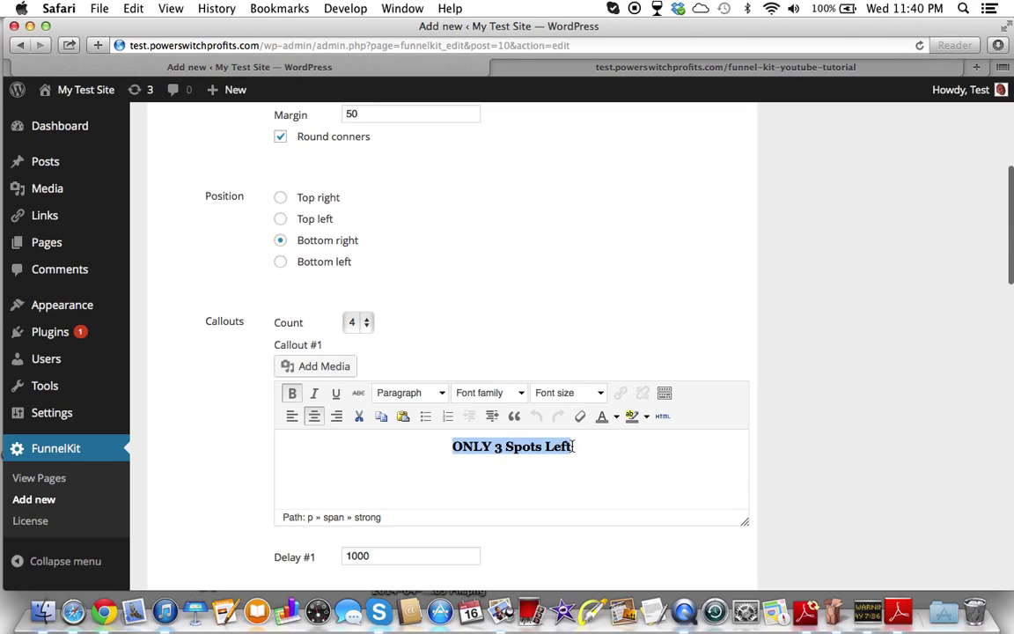
left_click(616, 417)
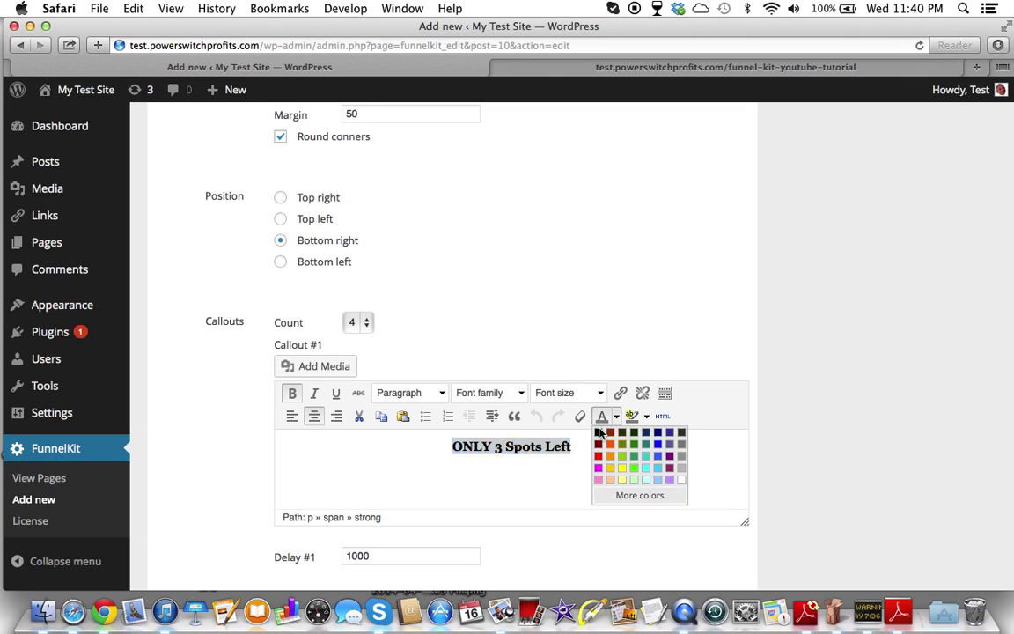
left_click(599, 431)
Color the "For Marketers in %City%" text in Callout #2 black.
scroll(520, 335, "down", 5)
left_click_drag(595, 418, 424, 415)
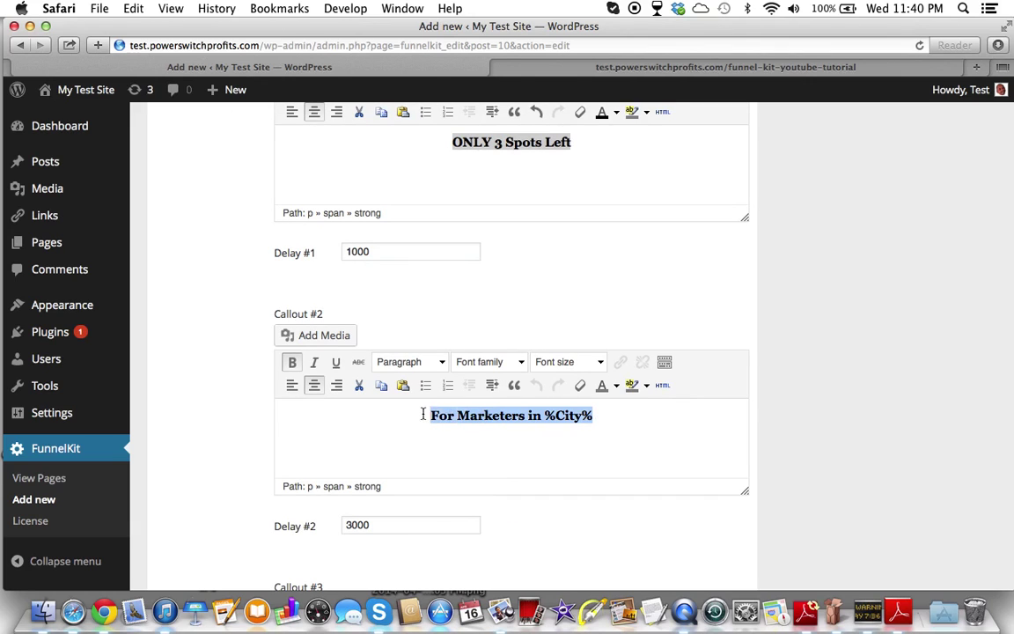
left_click(616, 385)
left_click(598, 403)
Color the %countdown:10:43:06% text in Callout #3 black.
scroll(510, 462, "down", 5)
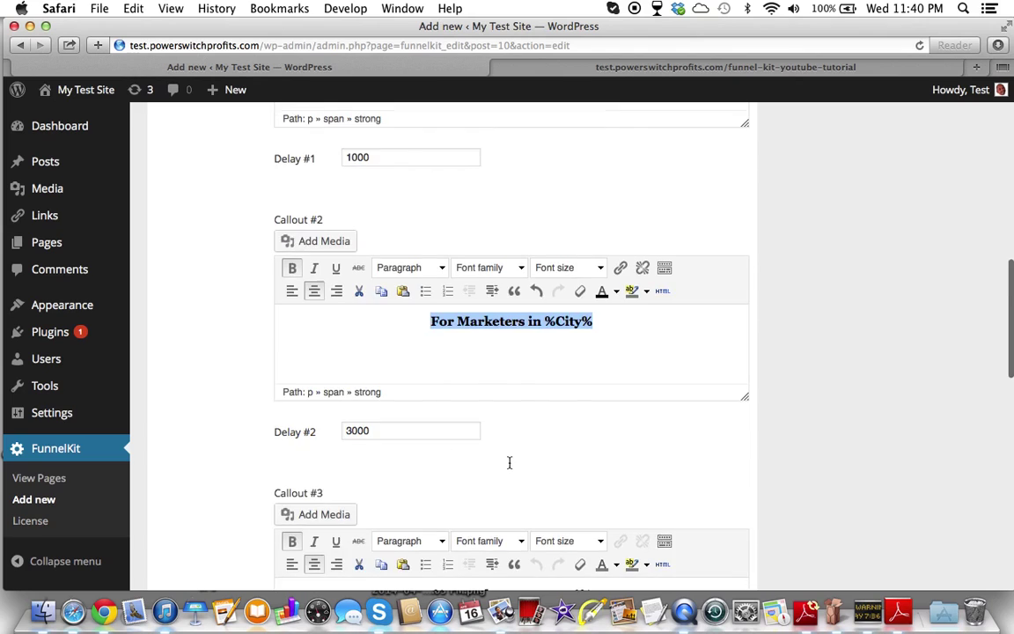
left_click_drag(538, 351, 426, 355)
left_click(616, 323)
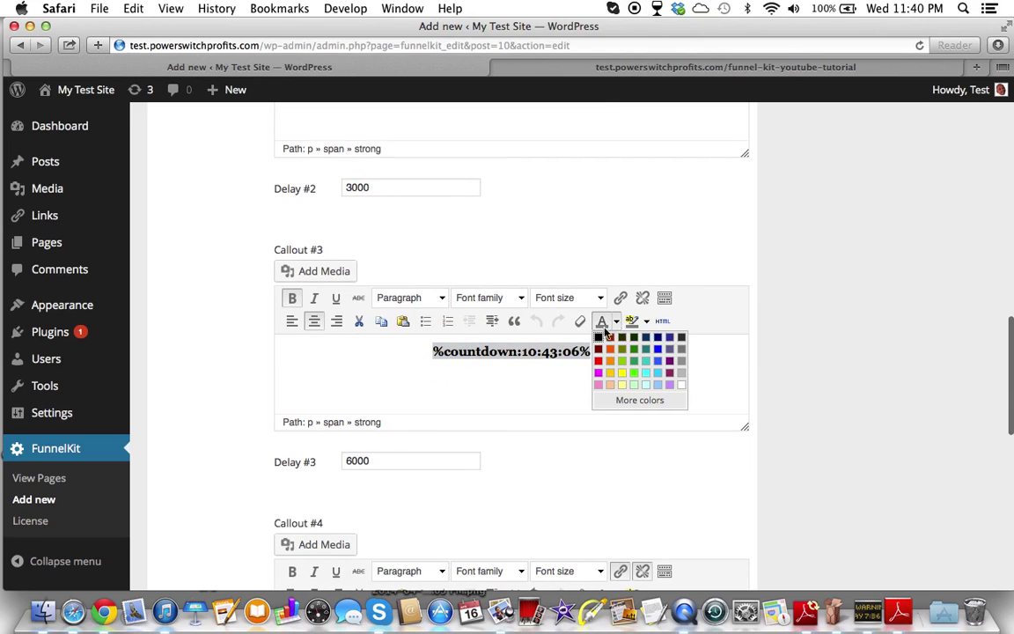
left_click(600, 339)
Save the page, dismissing the save notice, and switch to the published funnel-kit-youtube-tutorial page.
scroll(464, 409, "down", 4)
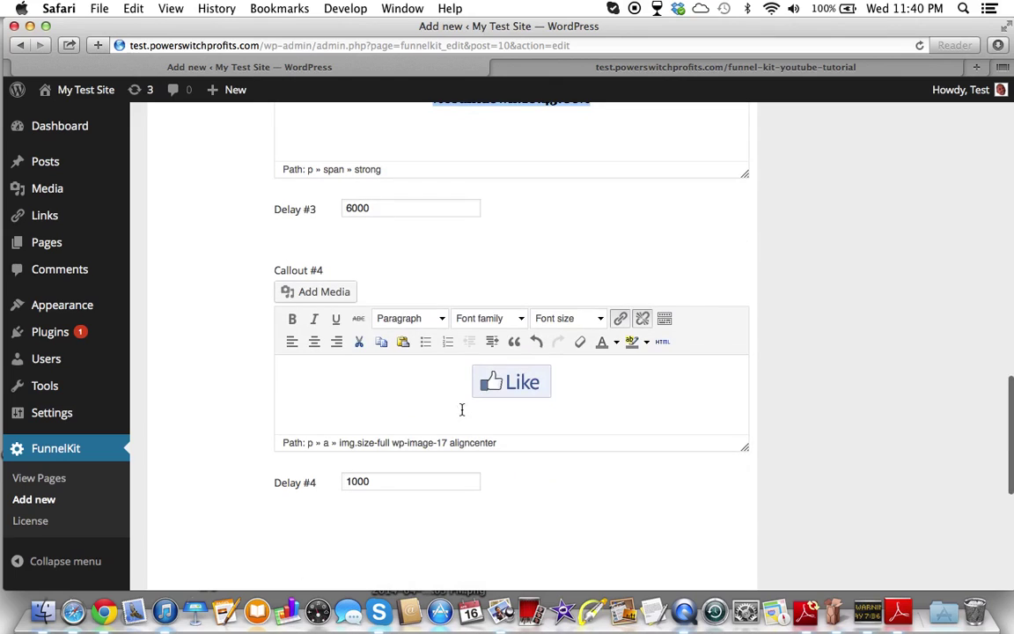
scroll(455, 407, "down", 3)
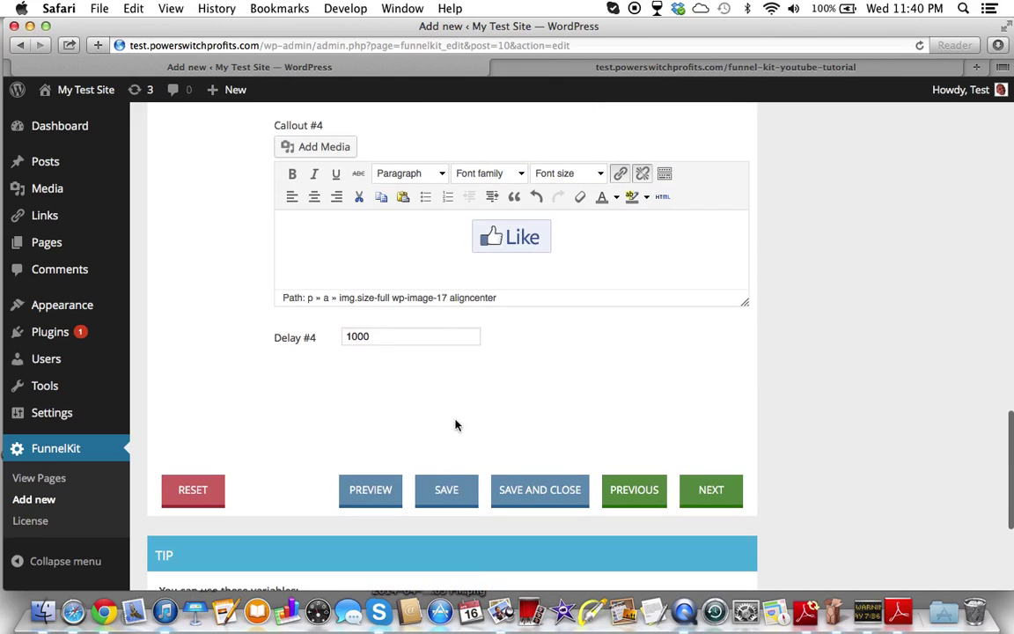
left_click(440, 491)
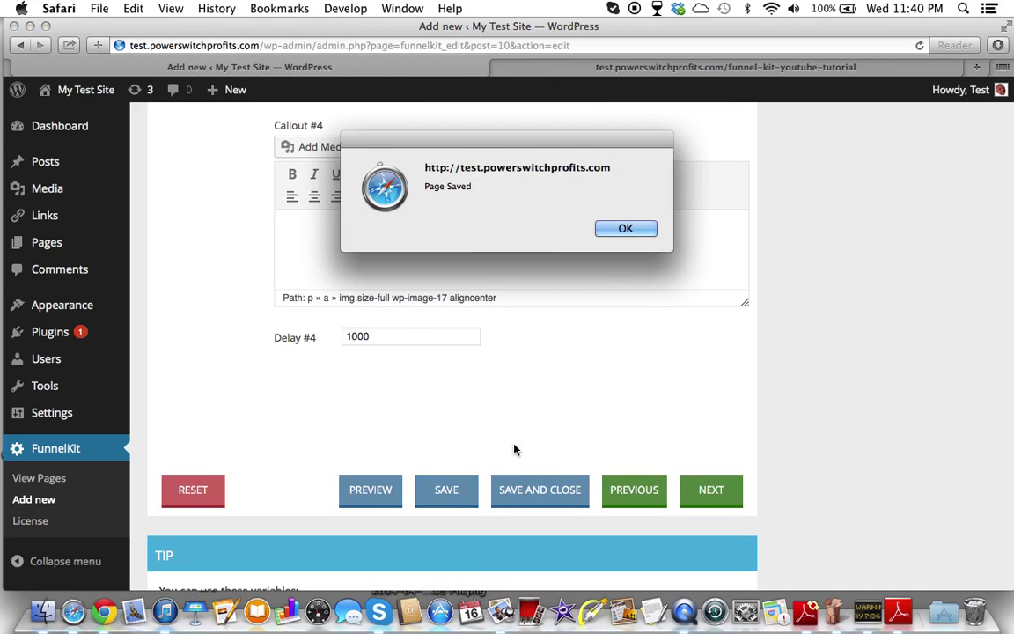
left_click(618, 227)
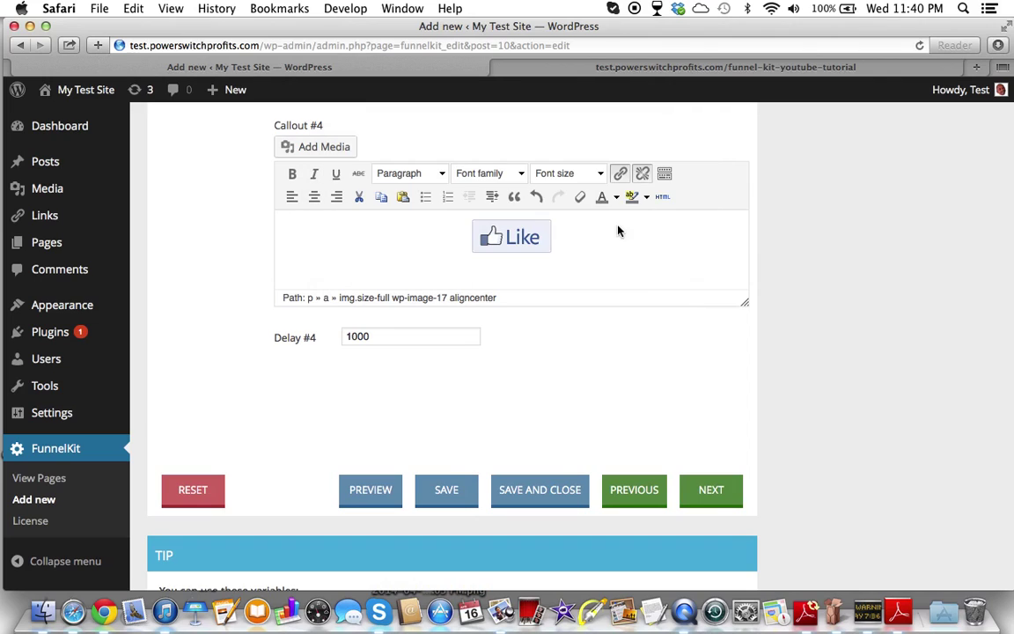
left_click(648, 69)
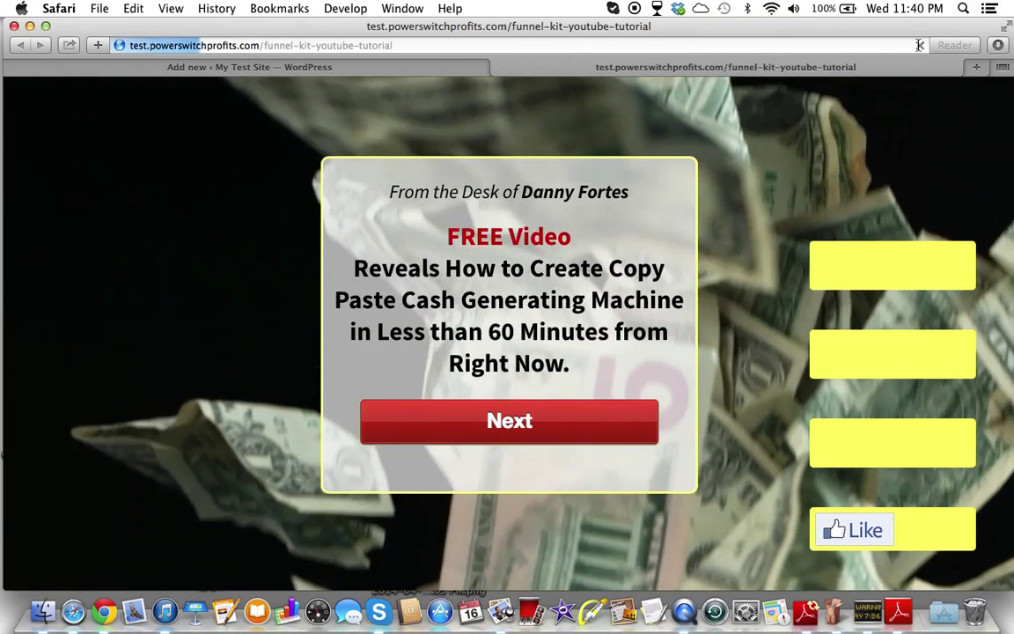